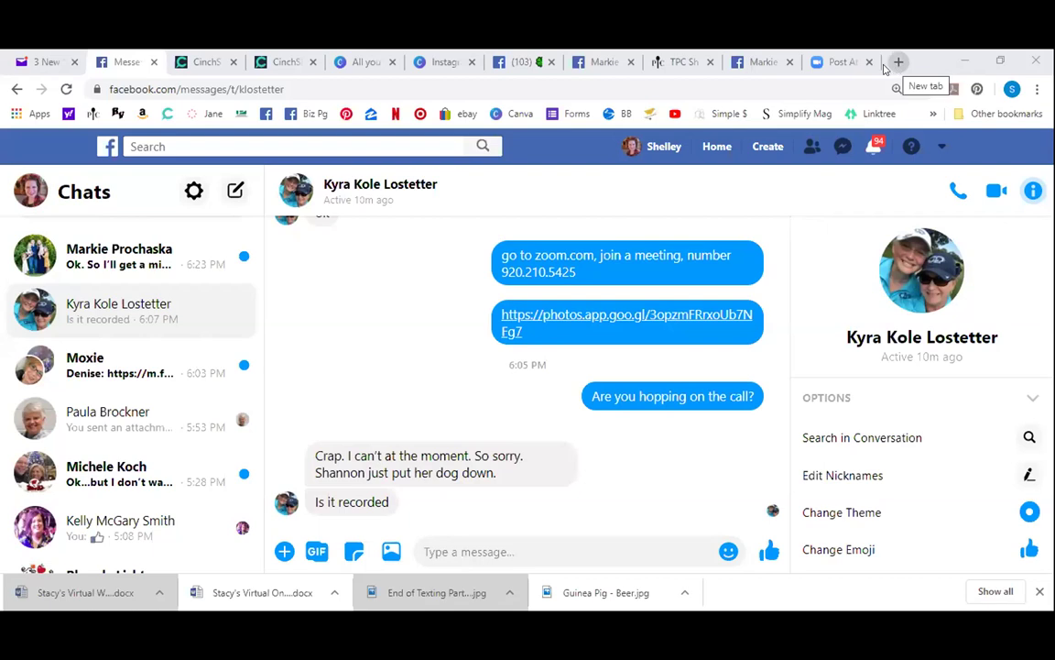
# - Open the albums overview of Google Photos in a new browser tab
pyautogui.click(898, 62)
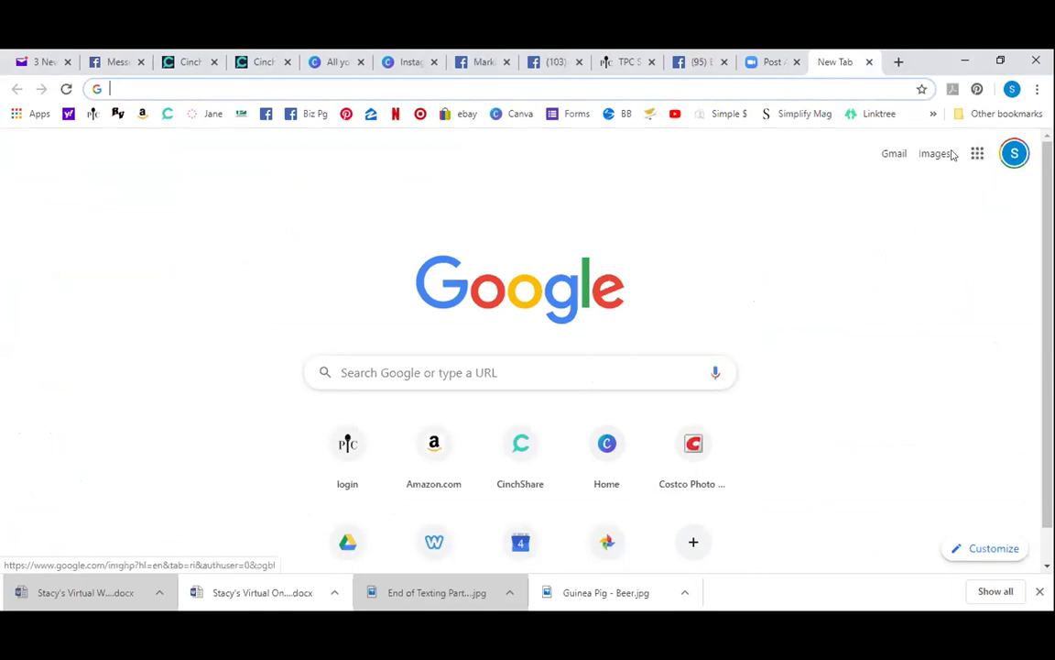
pyautogui.click(978, 155)
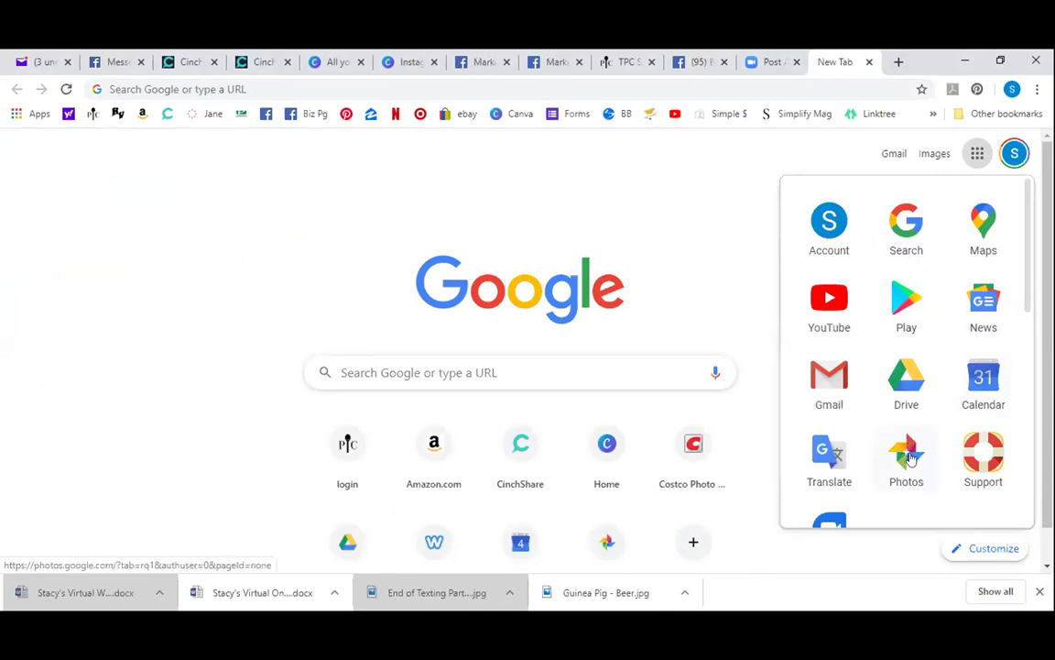
pyautogui.click(907, 453)
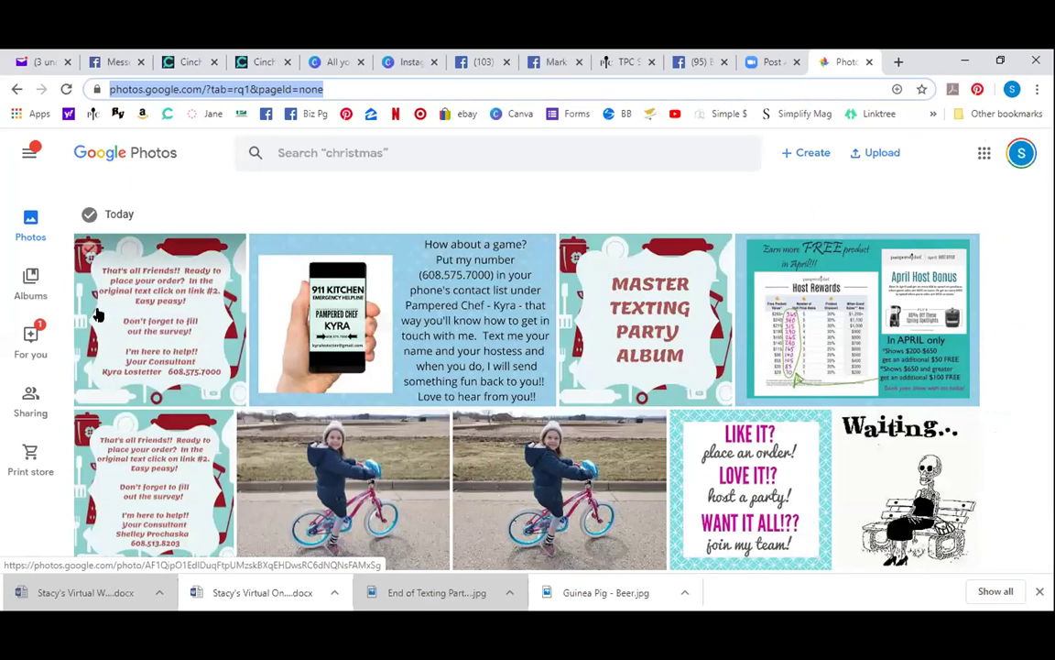
pyautogui.click(27, 278)
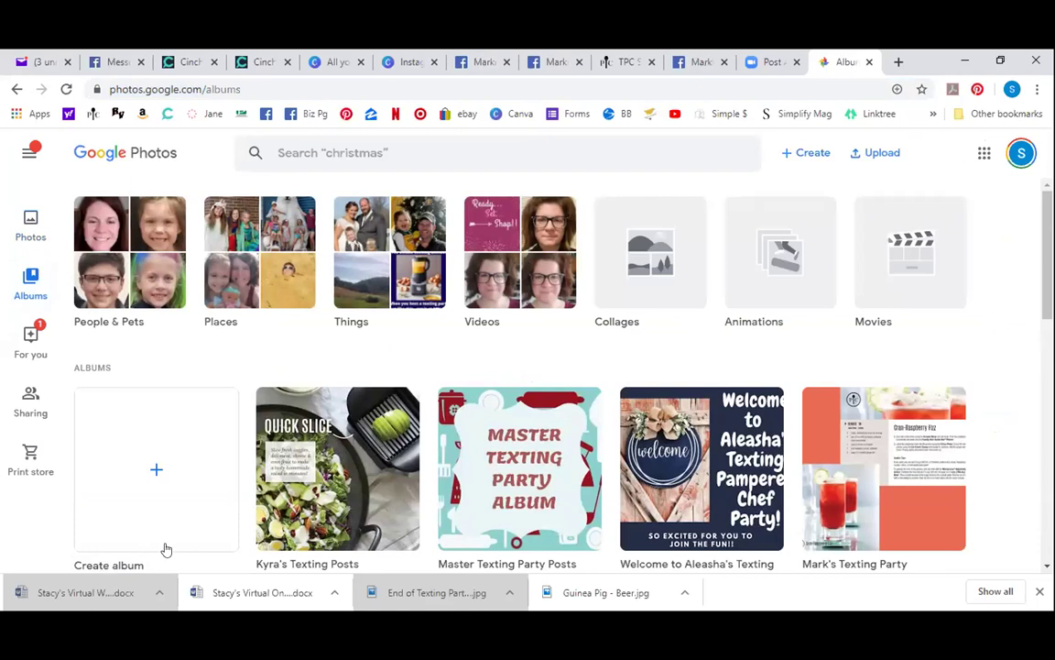
# - Create a new album with a title welcoming guests to the host's Texting Pampered Chef Party, including the host's first name
pyautogui.click(154, 474)
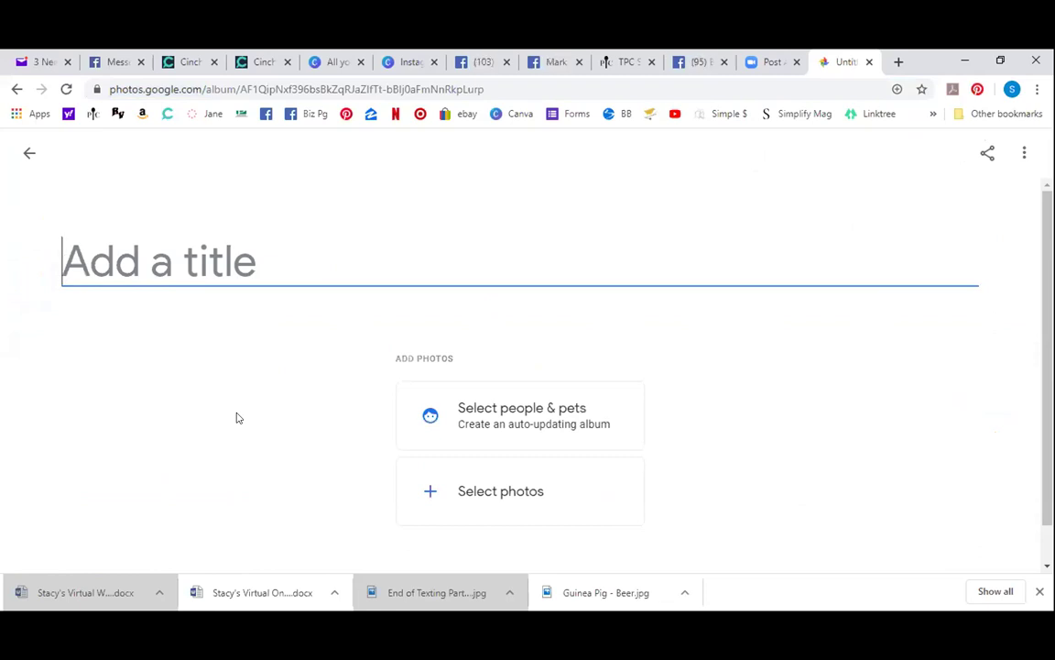
pyautogui.write('Welcoe to')
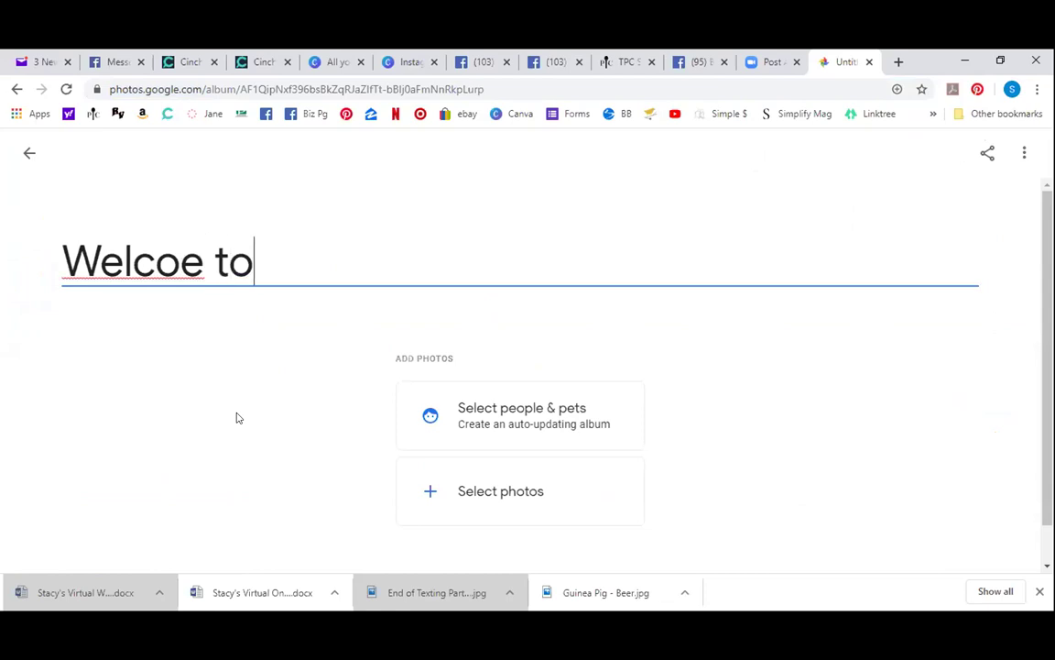
pyautogui.press('BackSpace')
pyautogui.press('BackSpace')
pyautogui.press('BackSpace')
pyautogui.press('BackSpace')
pyautogui.write('me t')
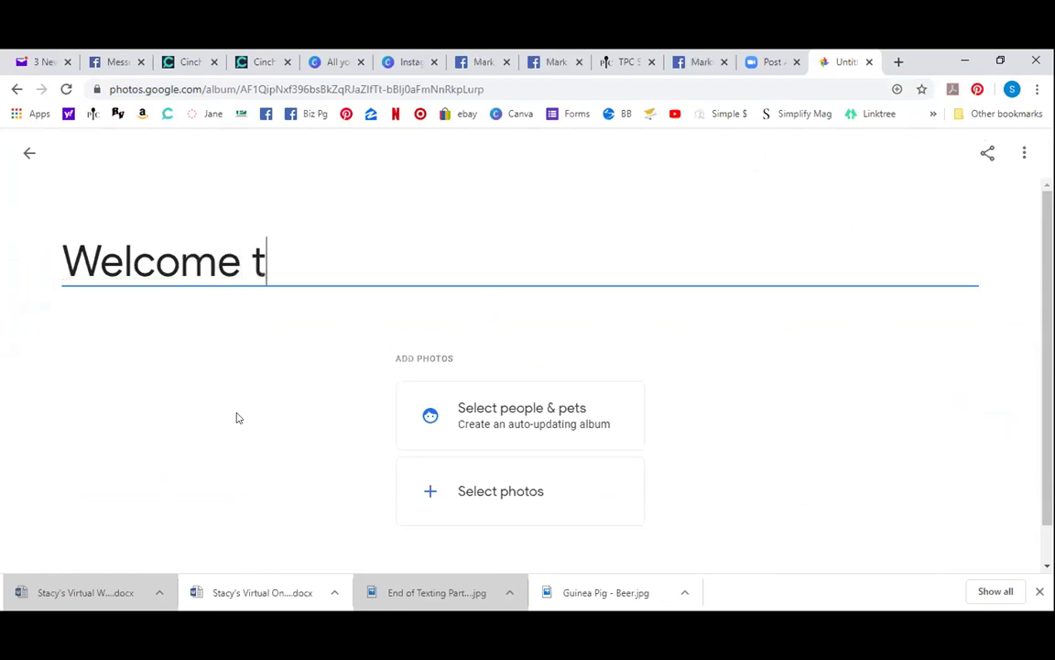
pyautogui.write('o Paula')
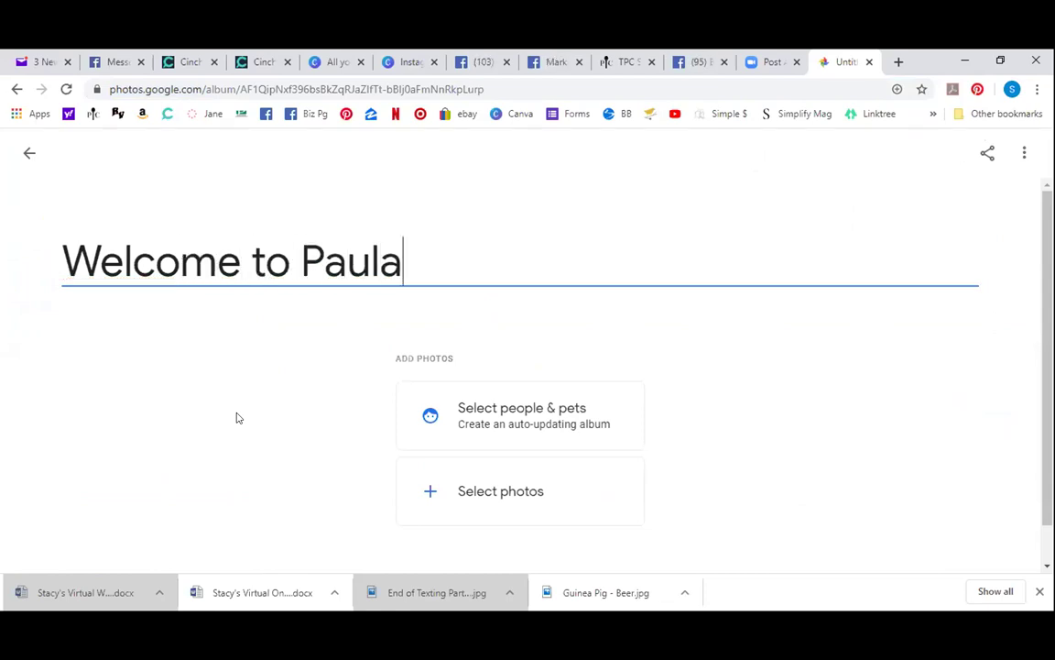
pyautogui.write("'s Texting P")
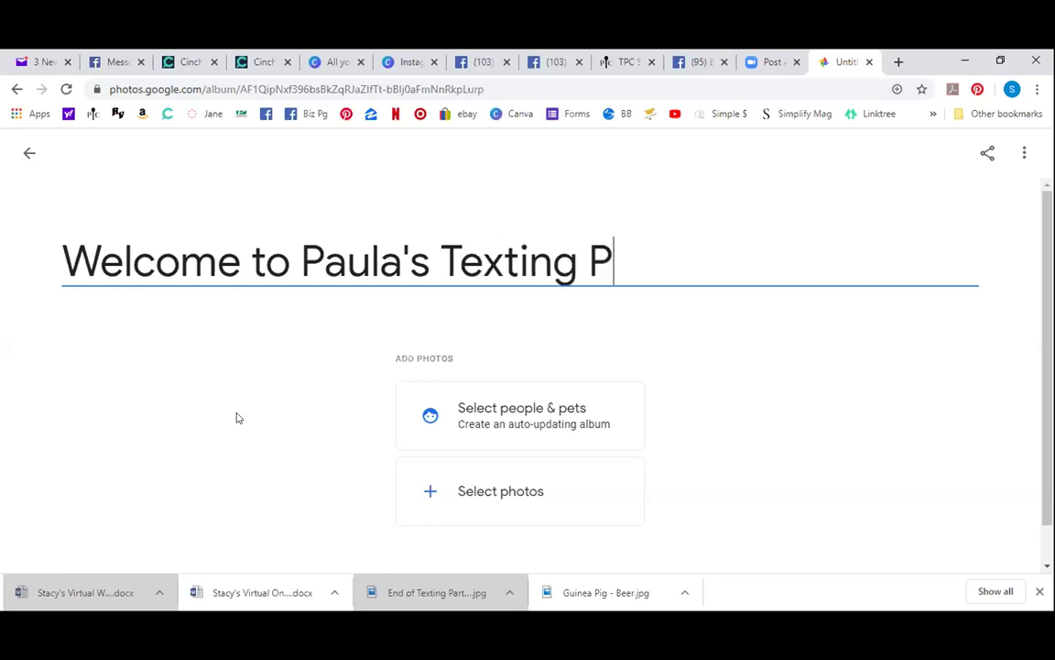
pyautogui.write('ampered Chef Party')
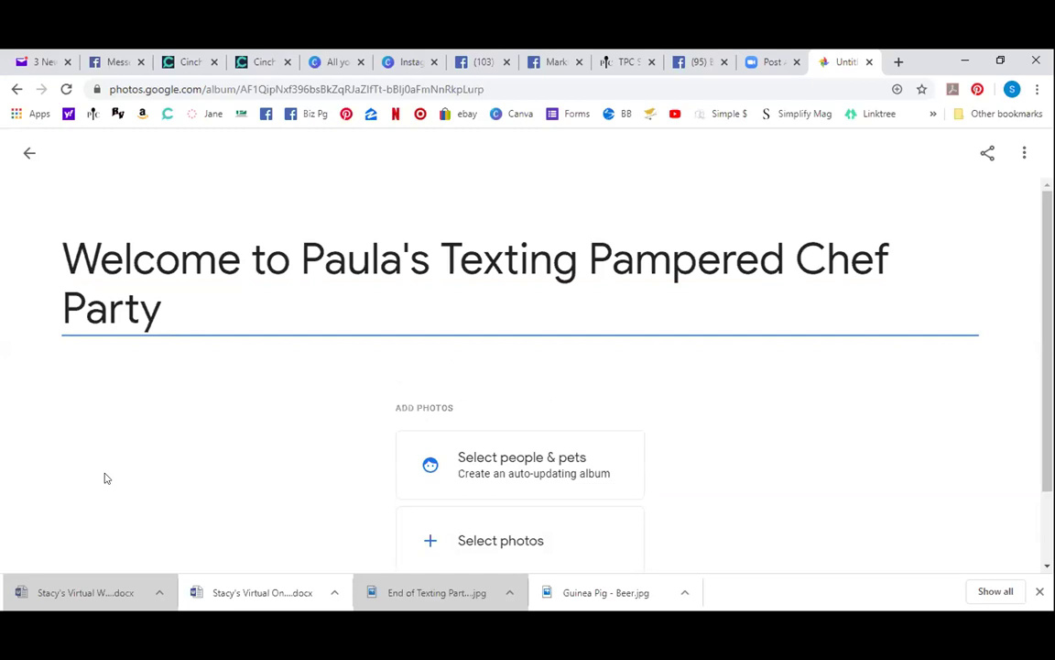
pyautogui.click(209, 432)
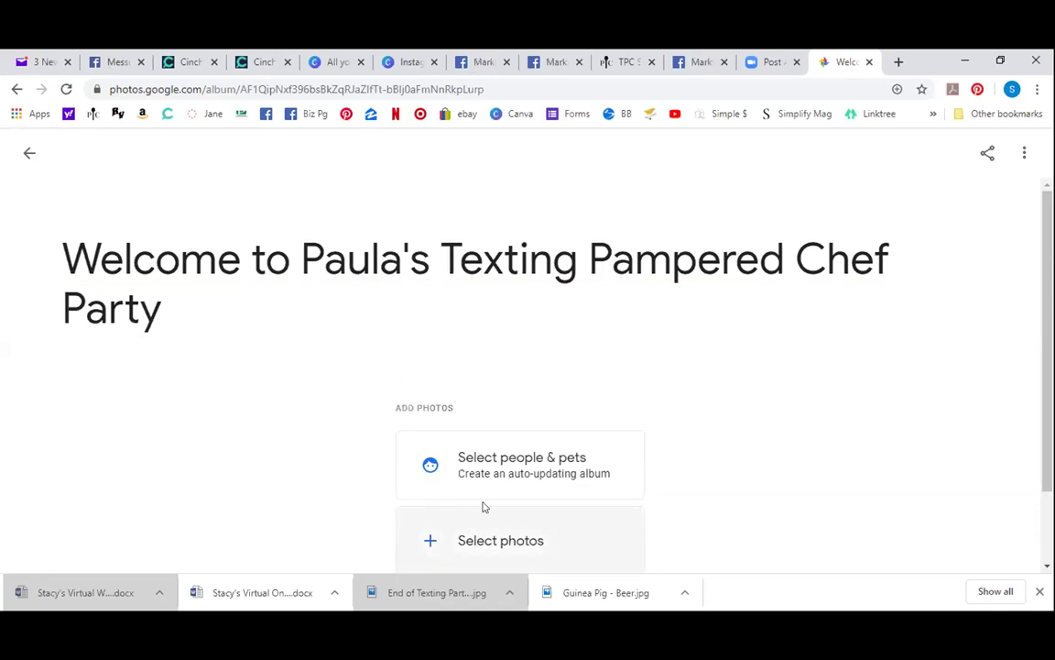
# - Start adding photos to the album from the computer and go to the Texting Party folder
pyautogui.click(425, 544)
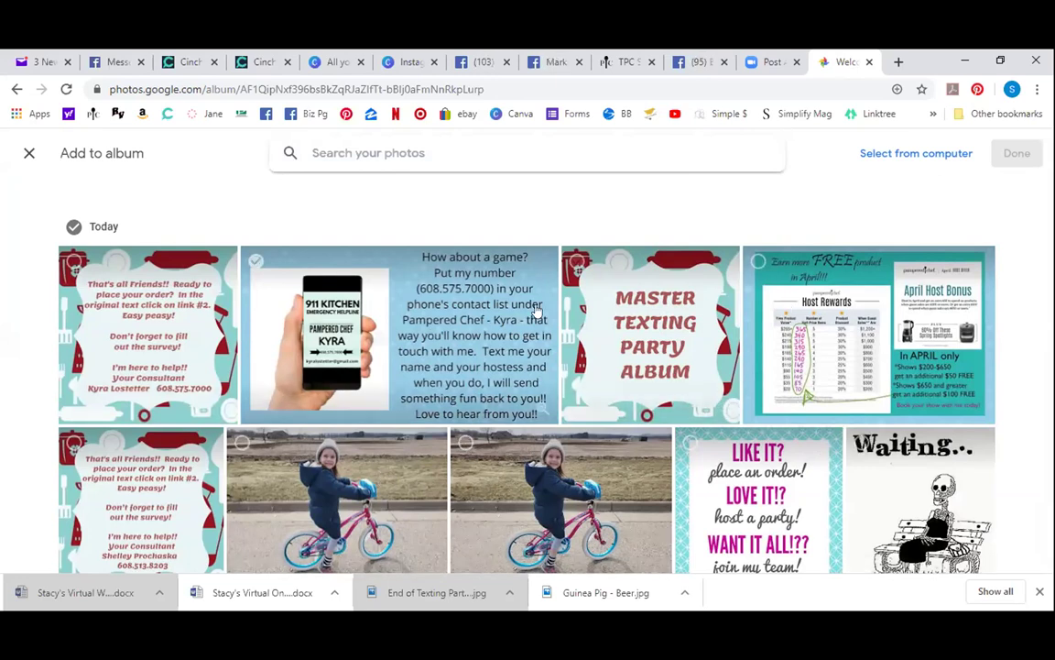
pyautogui.click(861, 158)
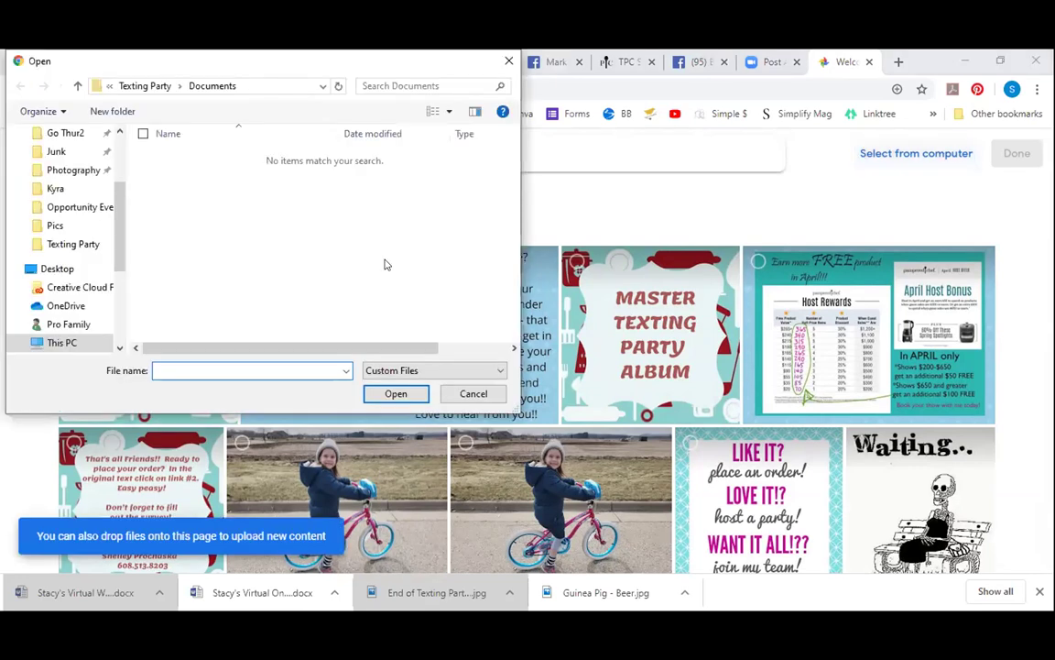
pyautogui.click(104, 154)
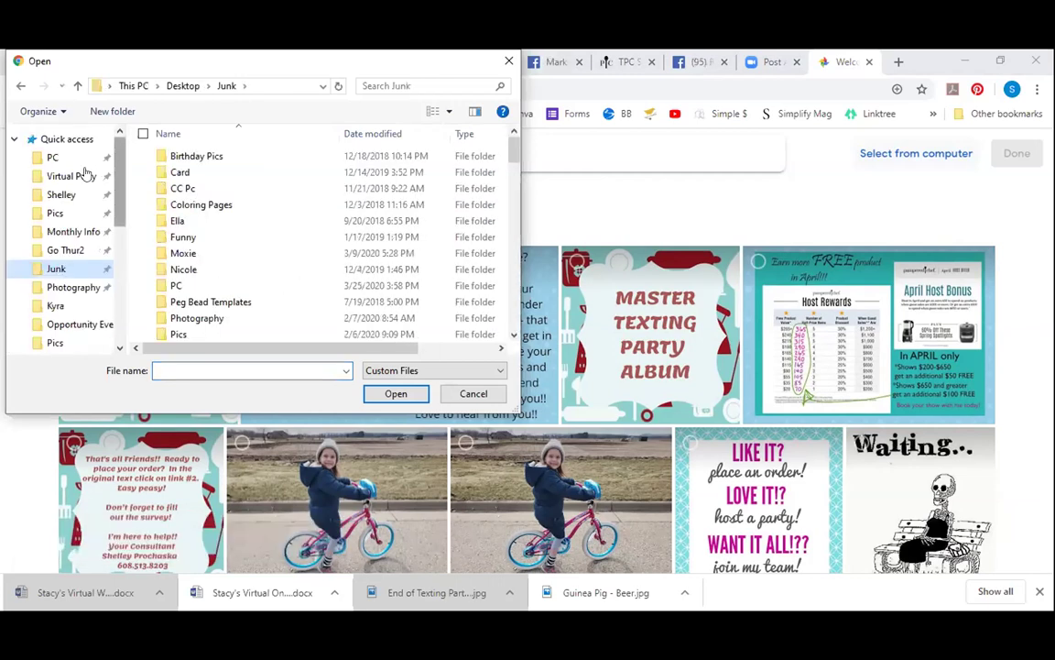
pyautogui.click(118, 348)
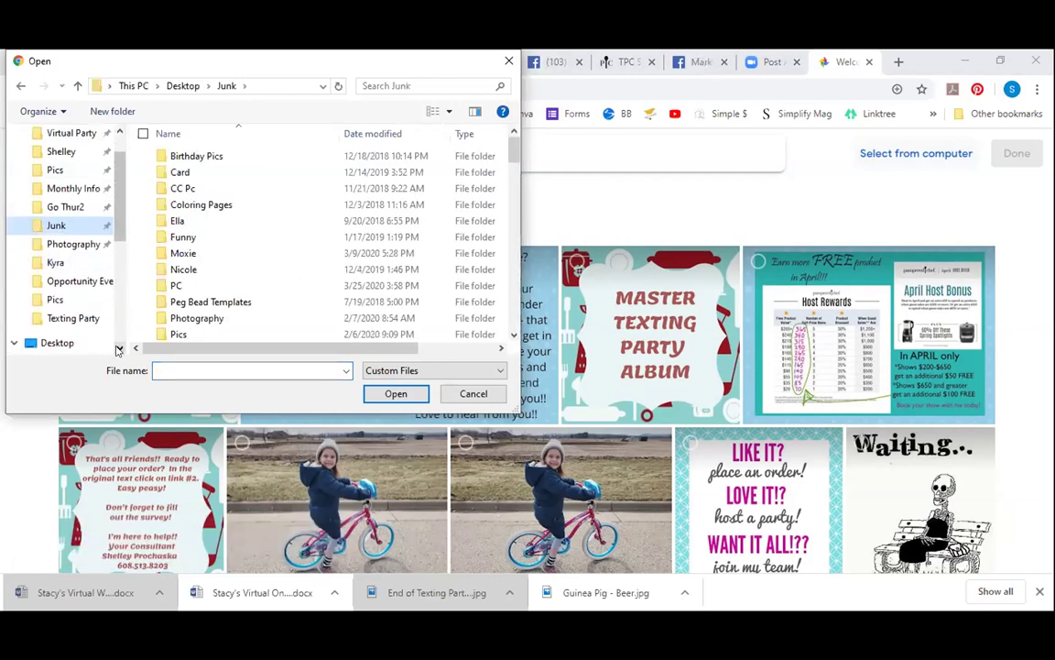
pyautogui.scroll(-2, 90, 302)
pyautogui.click(80, 284)
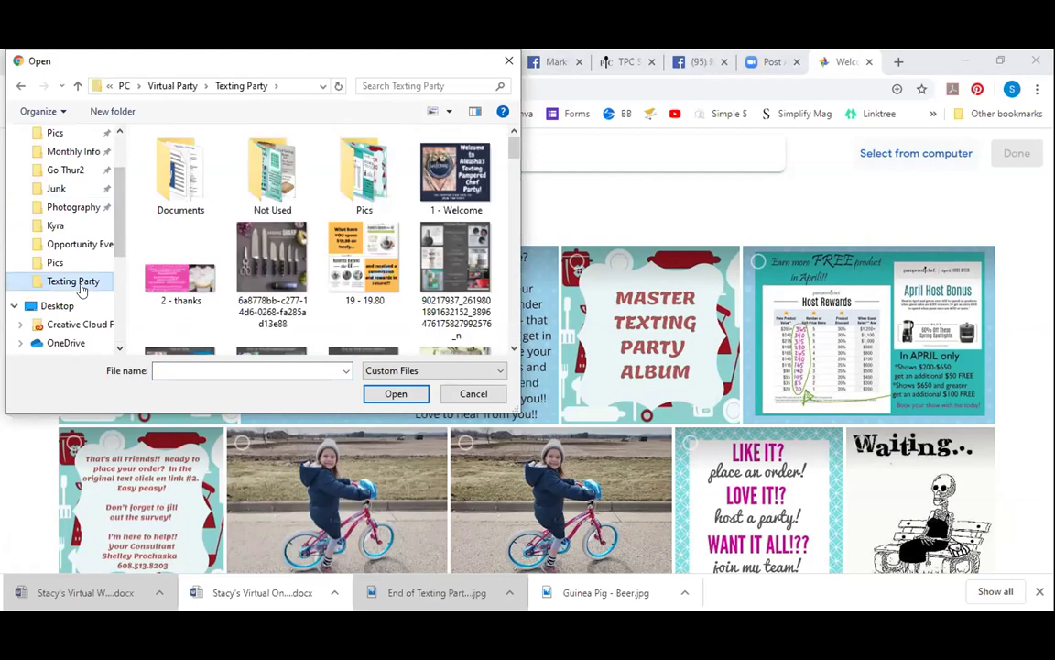
pyautogui.click(478, 193)
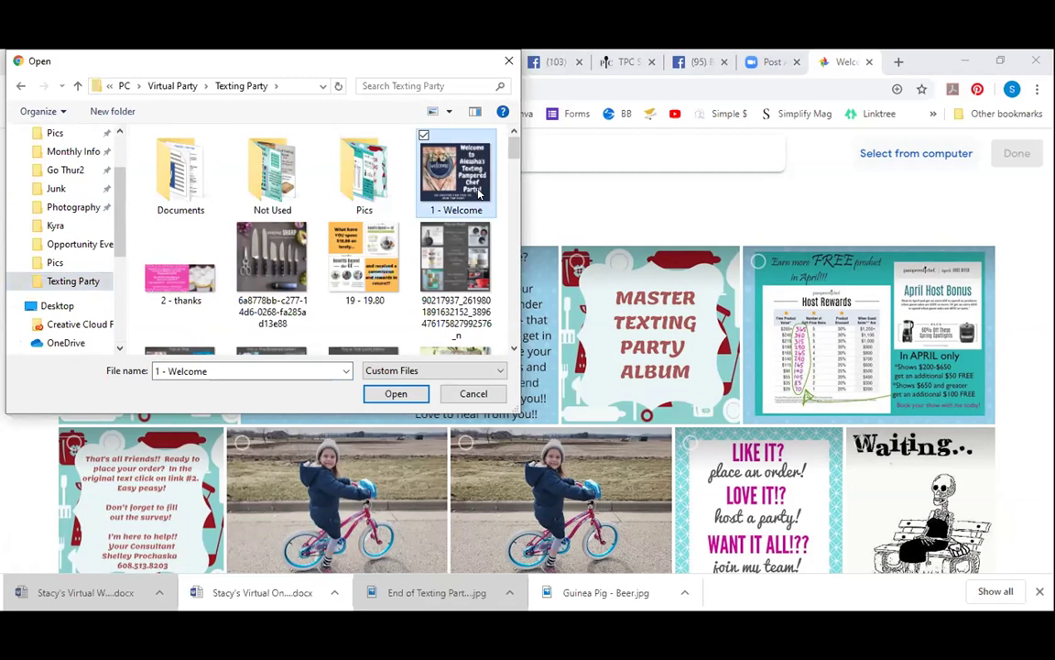
pyautogui.doubleClick(370, 179)
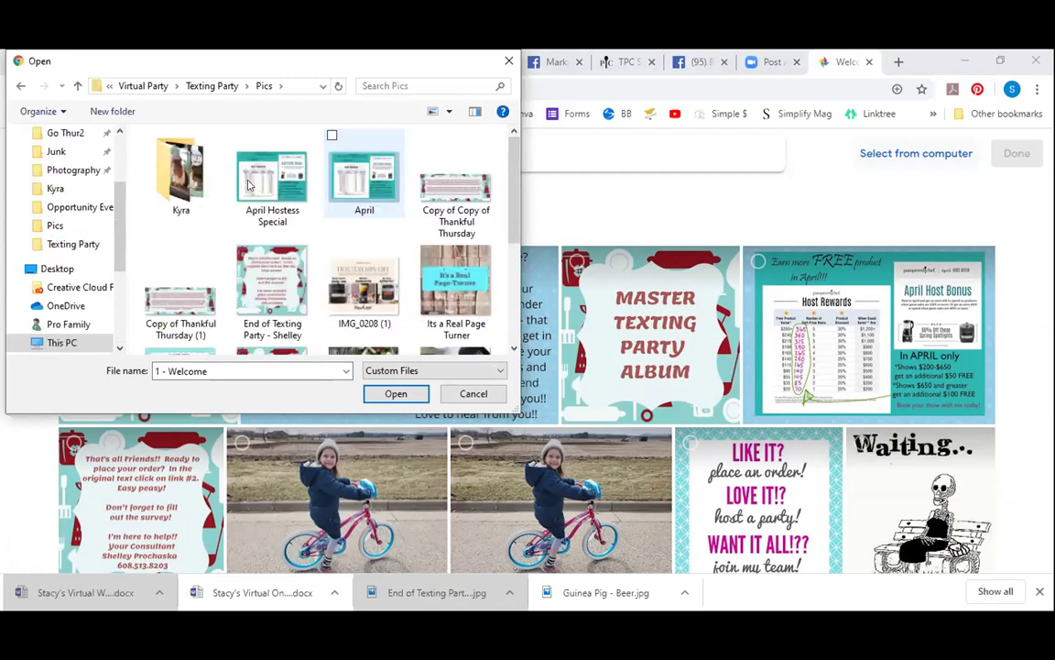
pyautogui.click(247, 183)
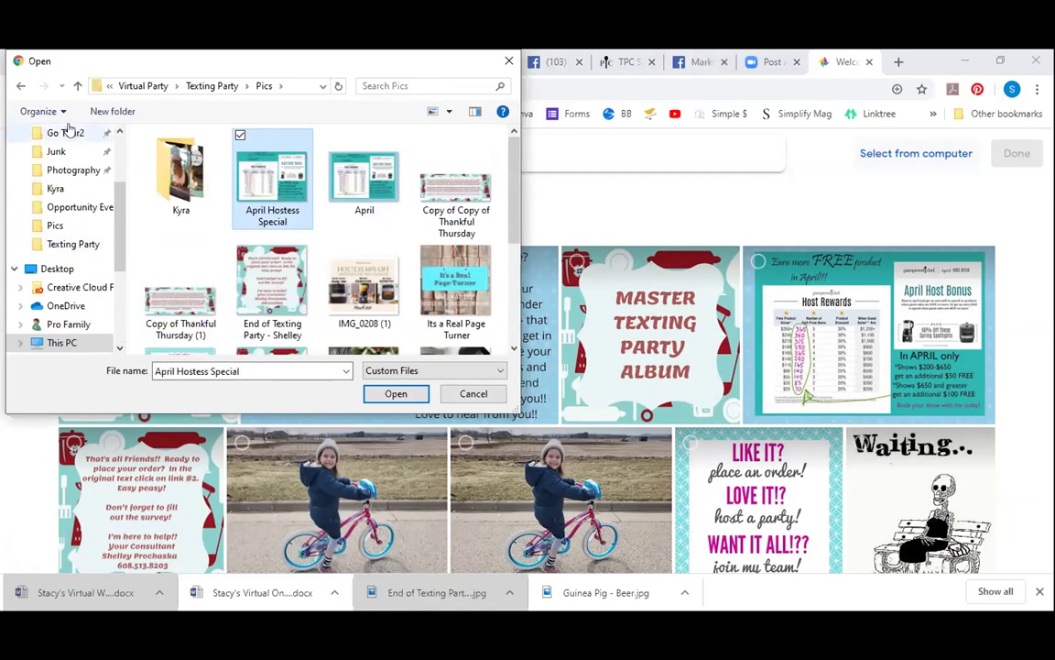
pyautogui.click(77, 84)
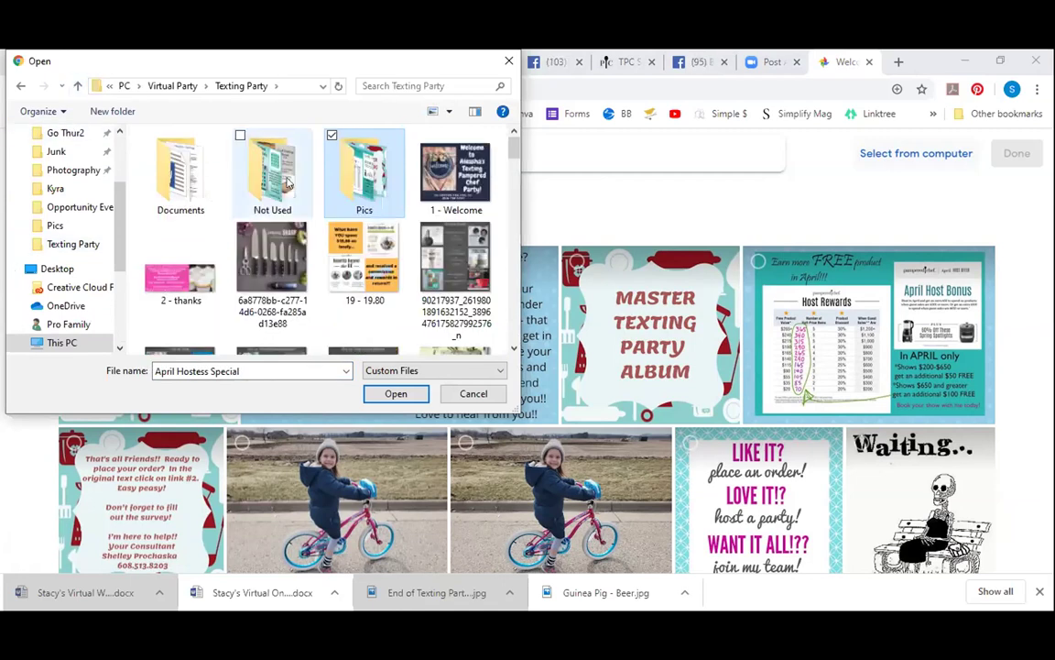
# - Select all image files in the Texting Party folder, from 1 - Welcome through Wine Cake Recipe, and upload them to the album
pyautogui.click(424, 180)
pyautogui.hotkey('ctrl', 'a')
pyautogui.scroll(-5, 424, 181)
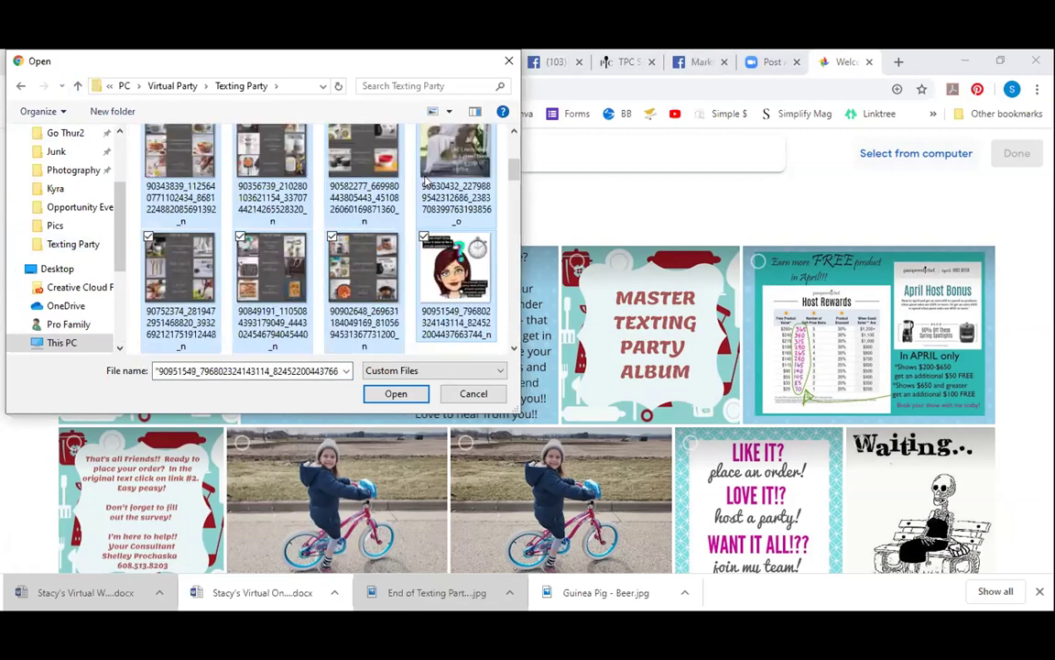
pyautogui.scroll(-2, 424, 181)
pyautogui.scroll(-15, 424, 180)
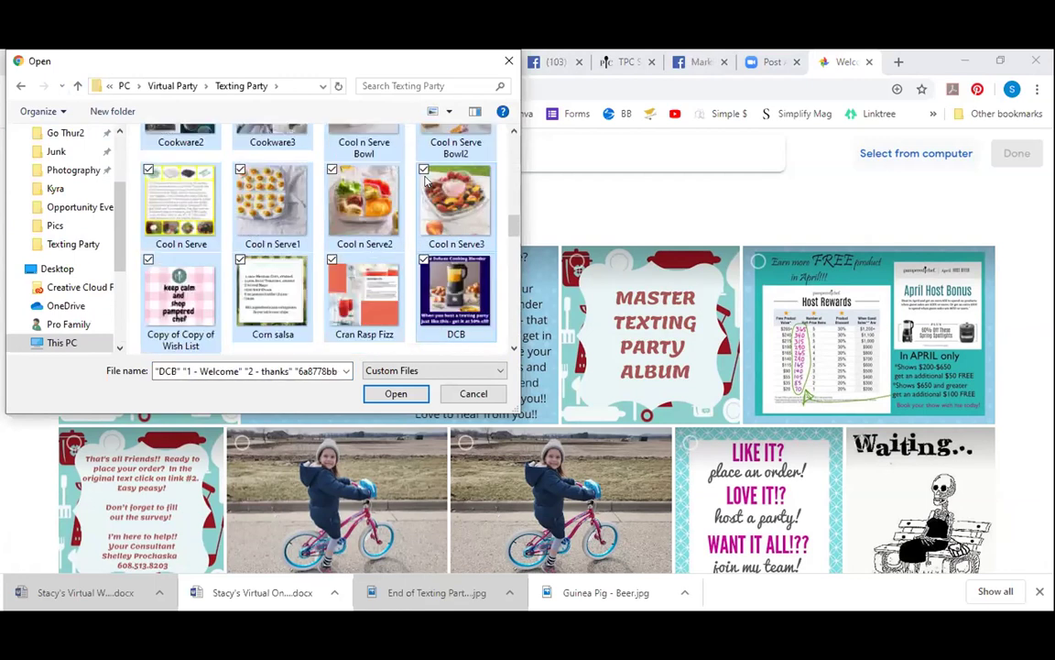
pyautogui.scroll(-3, 425, 181)
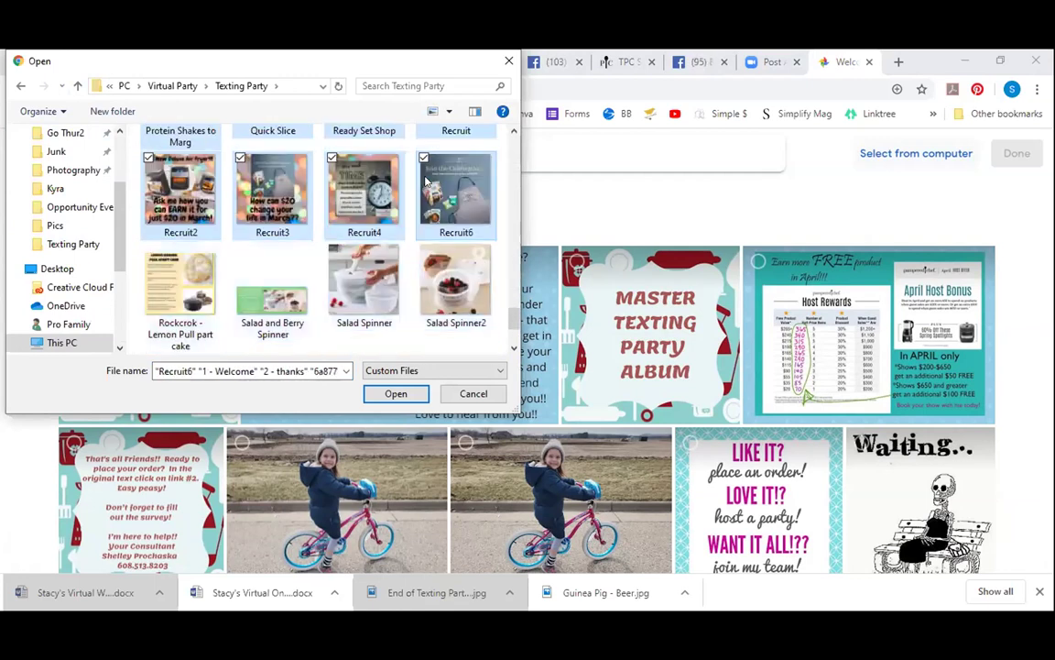
pyautogui.scroll(3, 424, 180)
pyautogui.keyDown('shift'); pyautogui.click(424, 180); pyautogui.keyUp('shift')
pyautogui.hotkey('shift', 'Up')
pyautogui.hotkey('shift', 'Down')
pyautogui.hotkey('shift', 'Down')
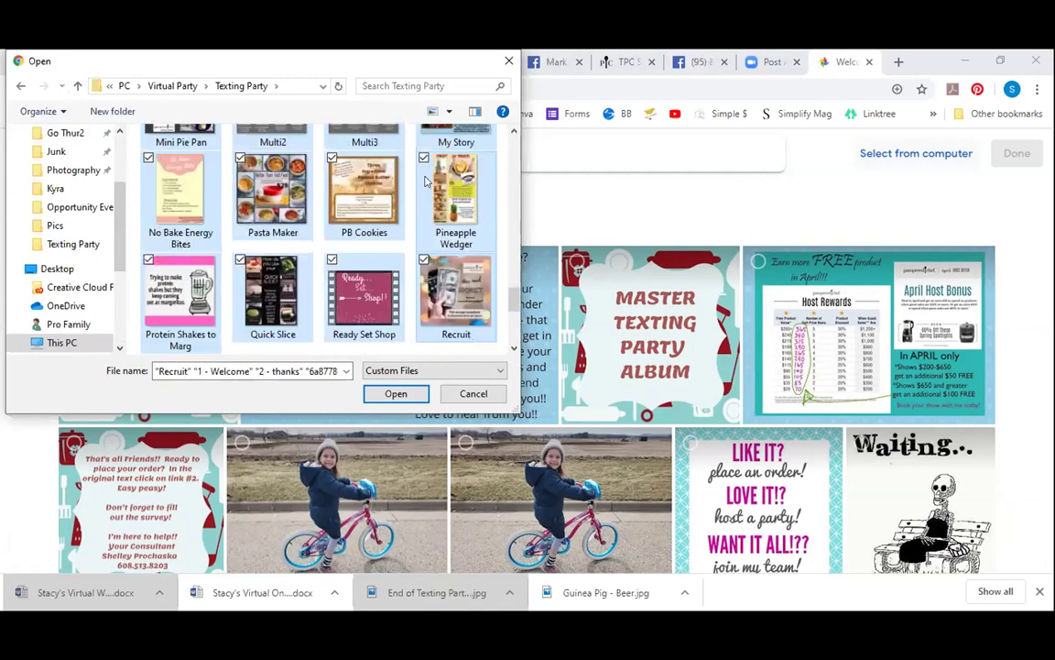
pyautogui.hotkey('shift', 'Down')
pyautogui.hotkey('shift', 'Down')
pyautogui.hotkey('shift', 'Down')
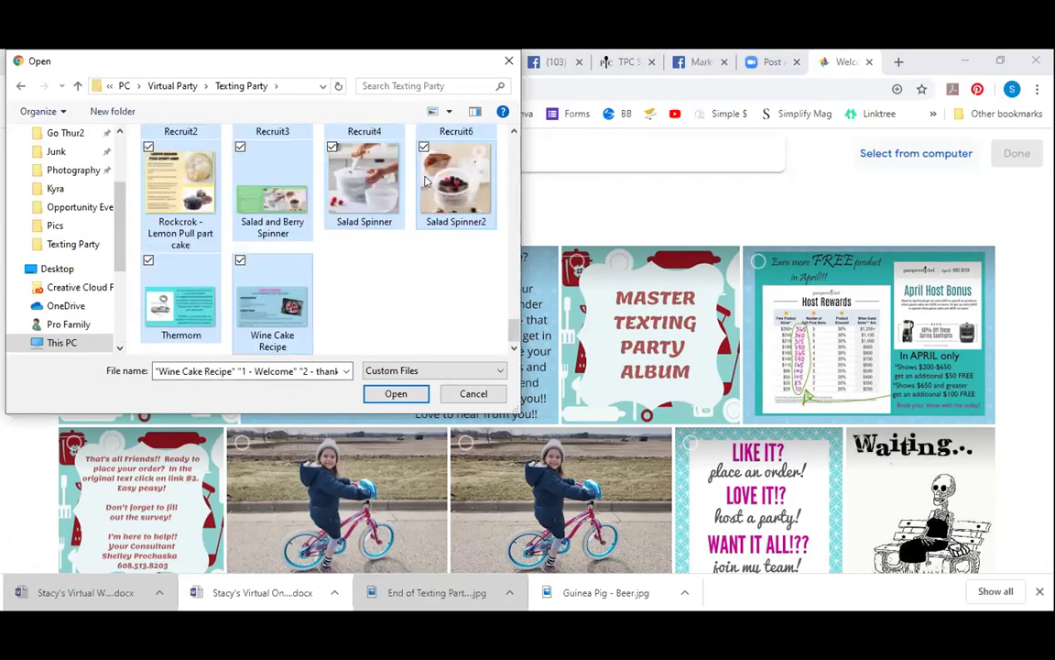
pyautogui.hotkey('shift', 'Up')
pyautogui.hotkey('shift', 'Up')
pyautogui.hotkey('shift', 'Up')
pyautogui.hotkey('shift', 'Up')
pyautogui.hotkey('shift', 'Up')
pyautogui.hotkey('shift', 'Up')
pyautogui.hotkey('shift', 'Up')
pyautogui.hotkey('shift', 'Up')
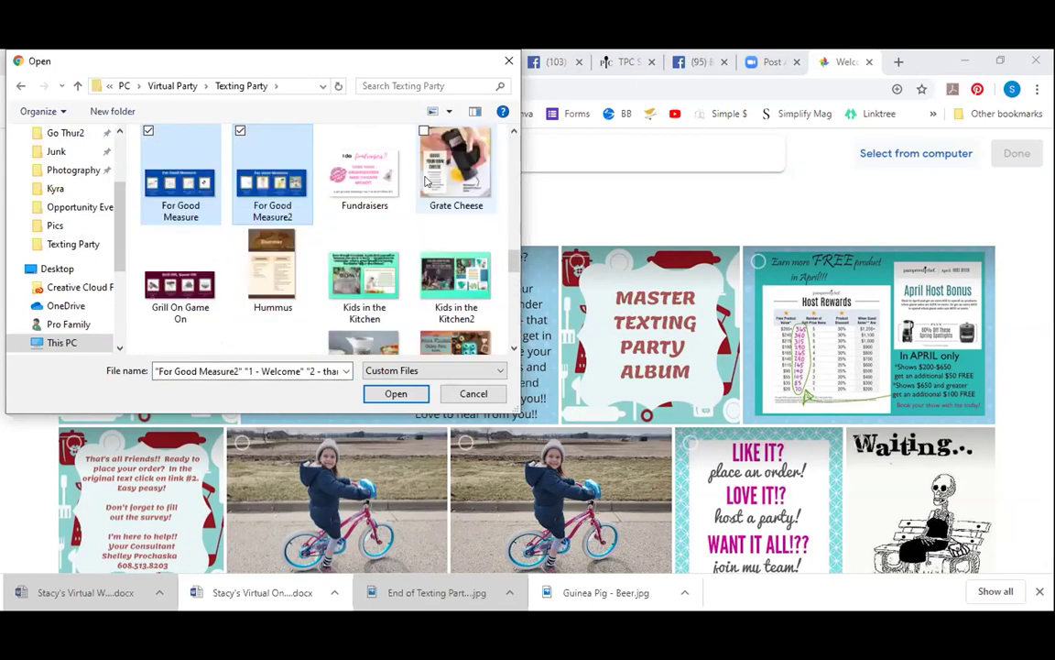
pyautogui.hotkey('shift', 'Down')
pyautogui.hotkey('shift', 'Down')
pyautogui.hotkey('shift', 'Down')
pyautogui.hotkey('shift', 'Down')
pyautogui.hotkey('shift', 'Down')
pyautogui.hotkey('shift', 'Down')
pyautogui.hotkey('shift', 'Down')
pyautogui.hotkey('shift', 'Down')
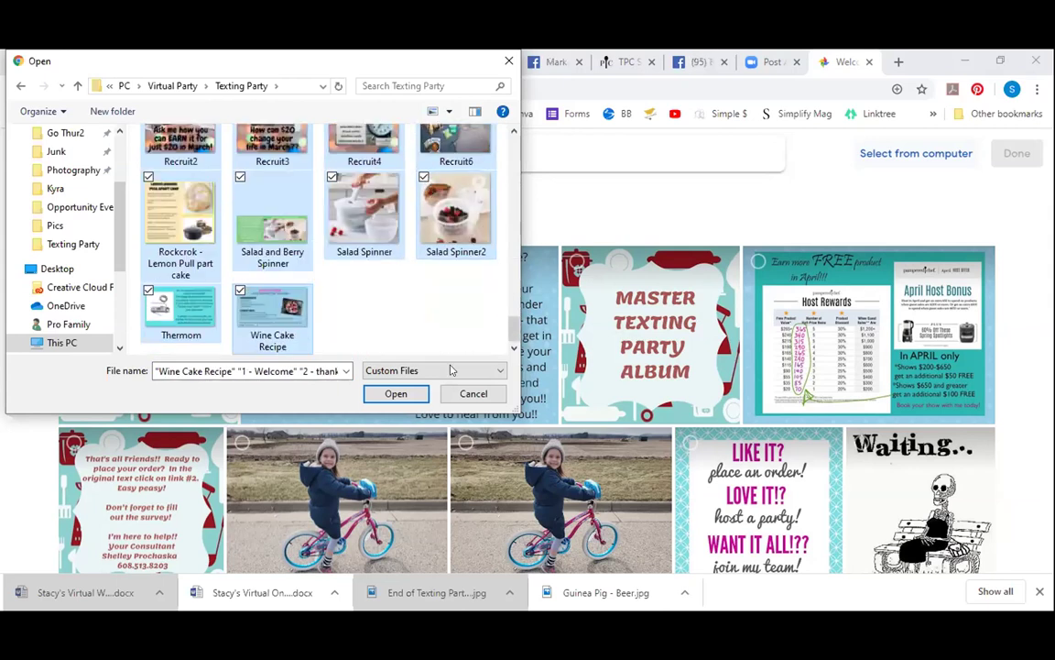
pyautogui.press('Tab')
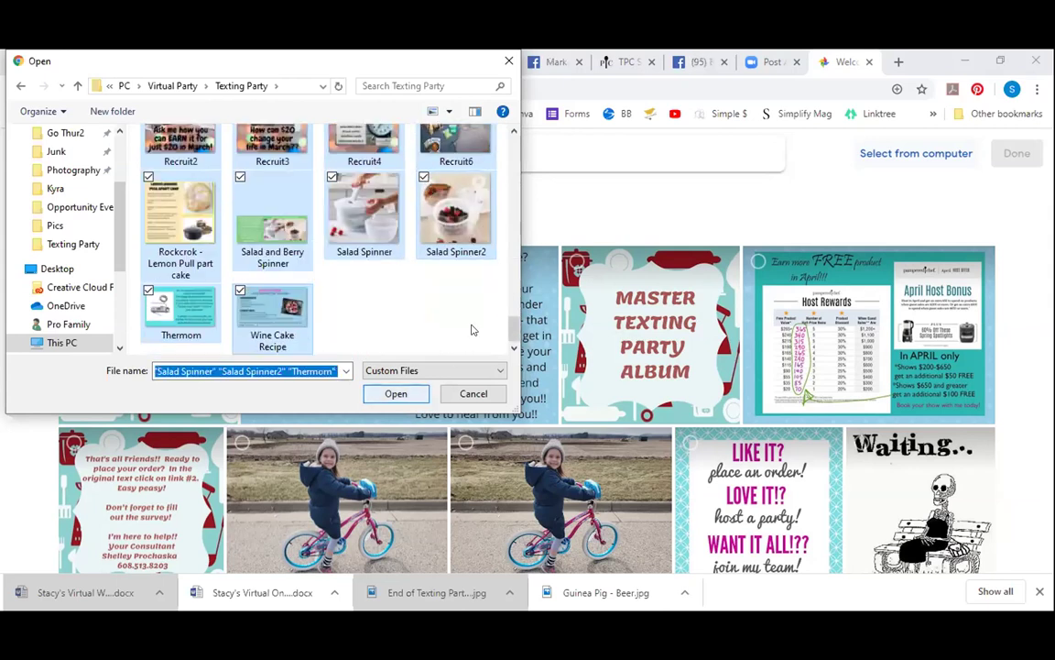
pyautogui.press('Return')
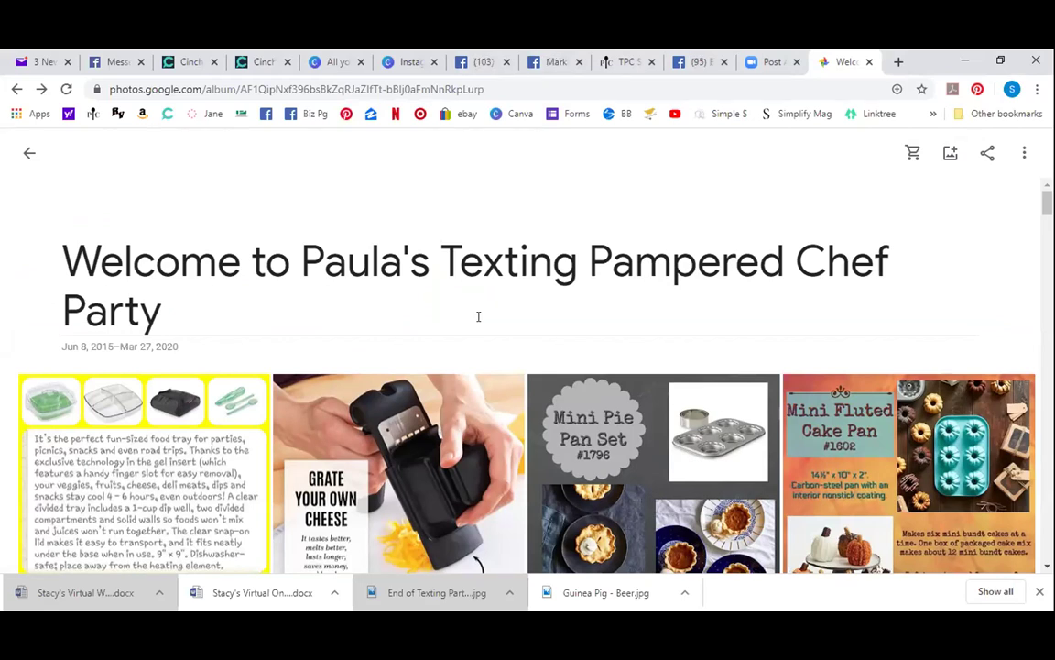
# - Review the uploaded pictures throughout the new album, down to the welcome image at its end
pyautogui.scroll(-5, 478, 316)
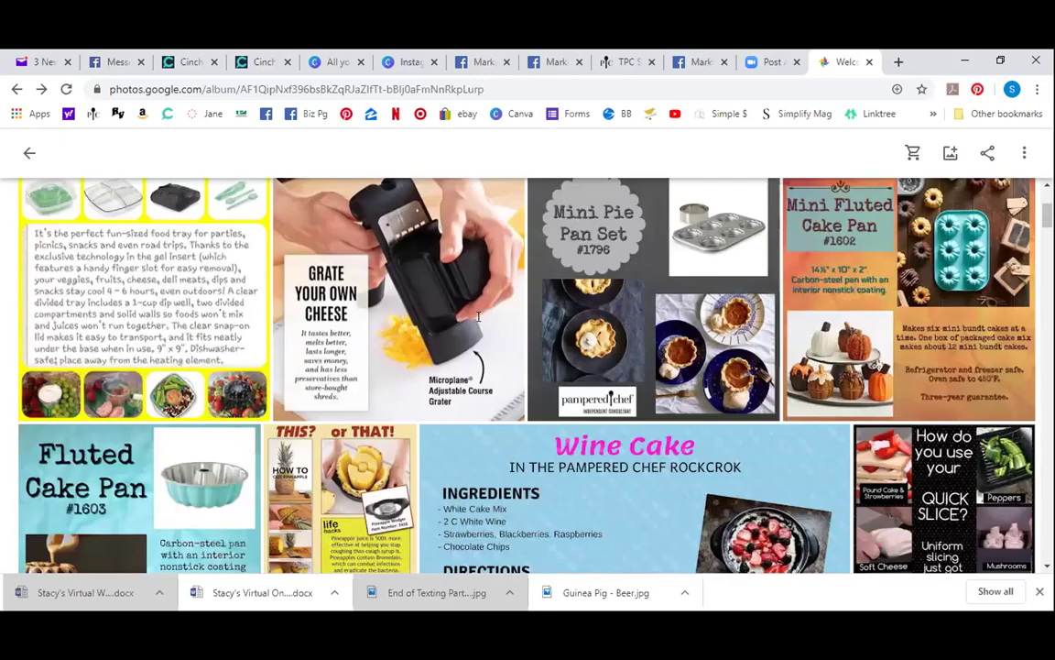
pyautogui.scroll(-7, 478, 316)
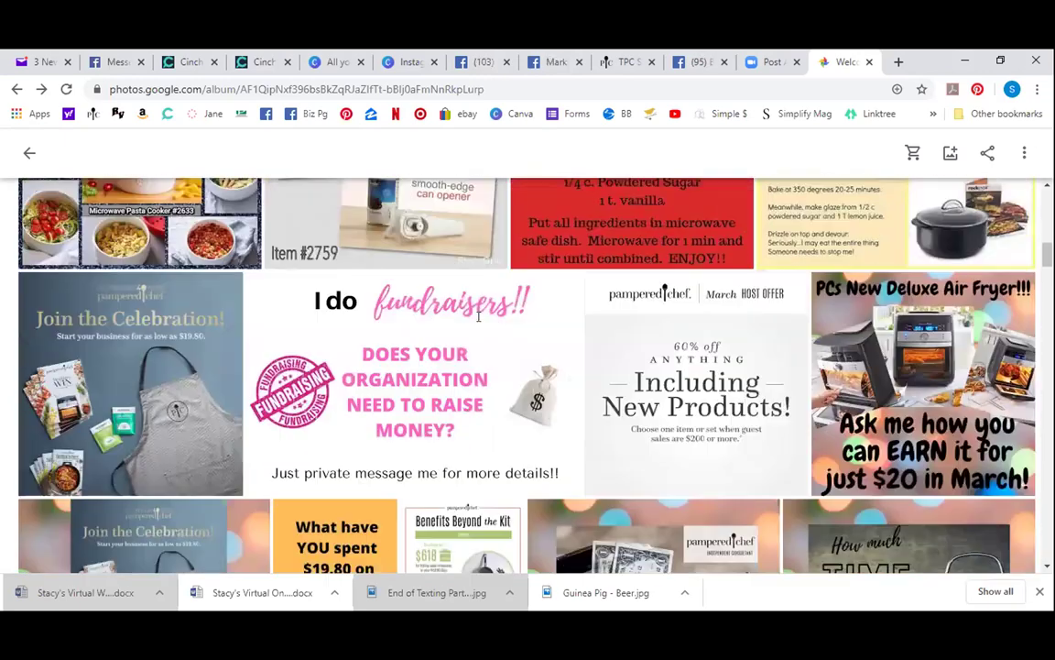
pyautogui.scroll(-8, 479, 316)
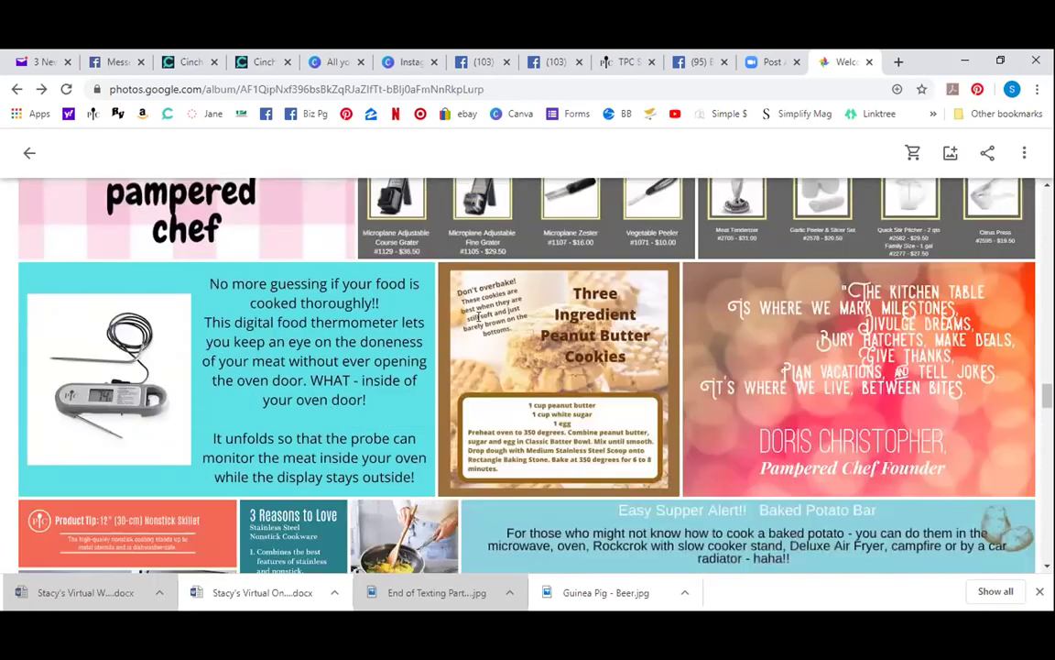
pyautogui.scroll(-1, 478, 316)
pyautogui.scroll(-1, 486, 318)
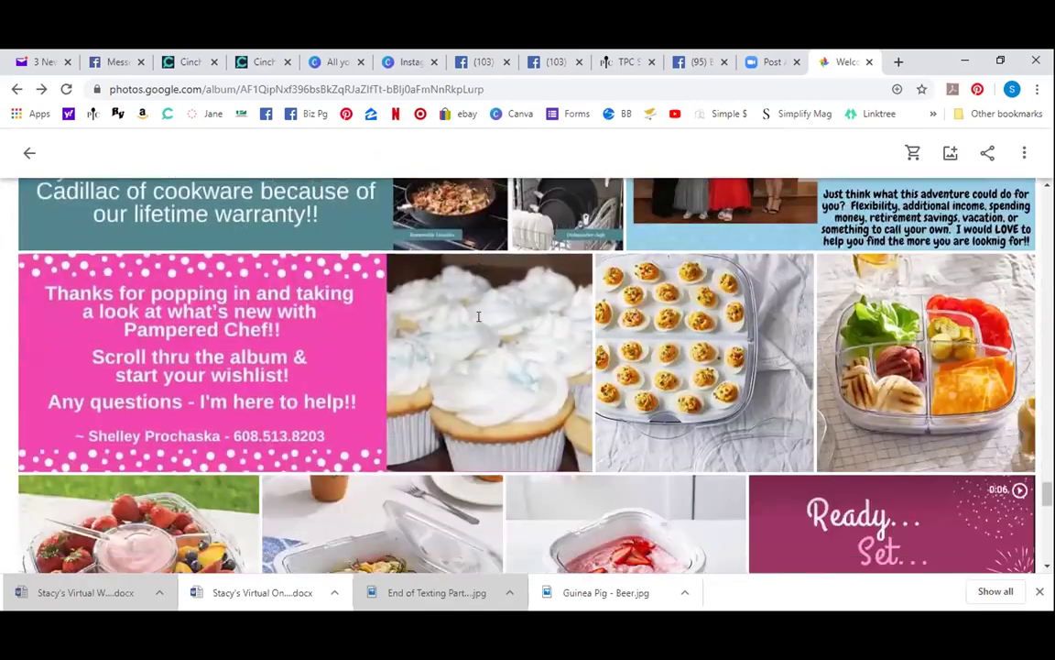
pyautogui.scroll(-3, 478, 316)
pyautogui.scroll(-3, 478, 316)
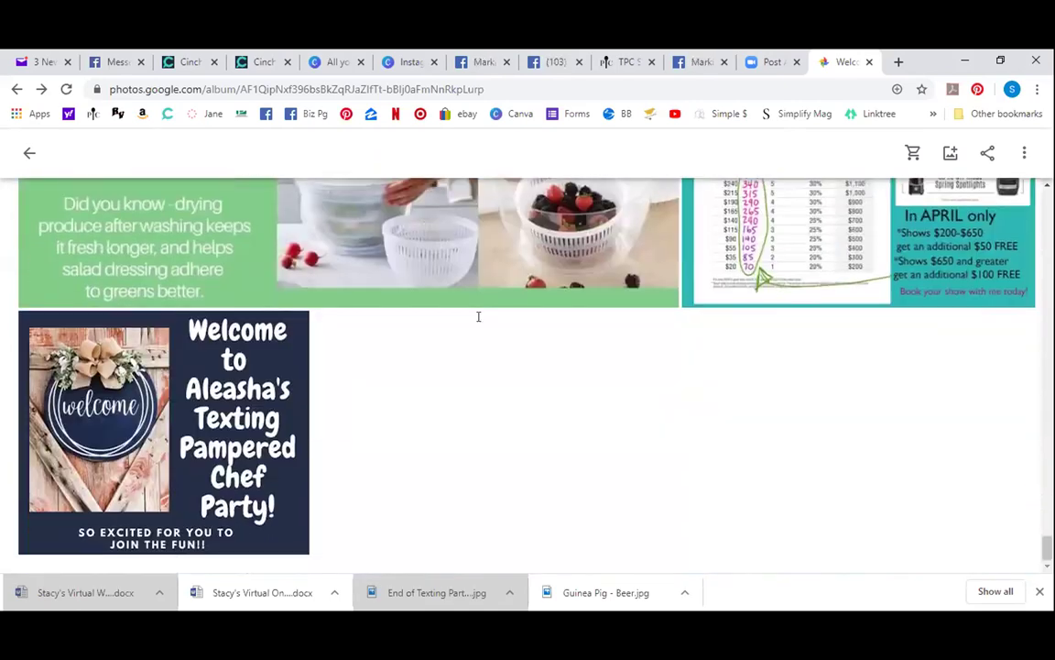
pyautogui.scroll(2, 479, 316)
pyautogui.scroll(1, 478, 316)
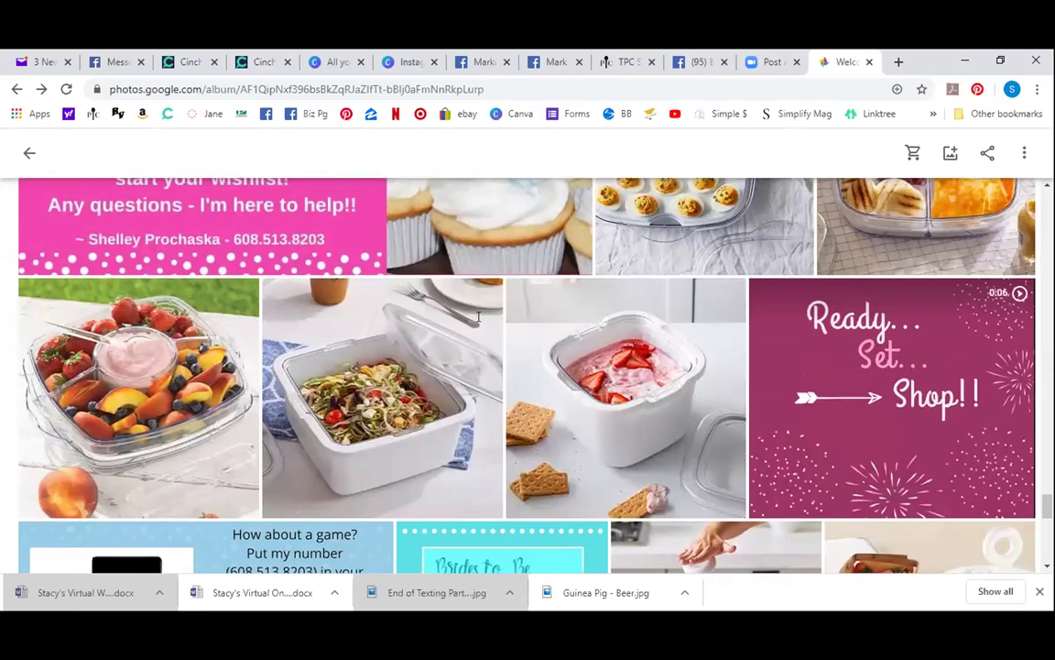
# - Review the uploaded pictures in the album from its end back up to the first rows
pyautogui.scroll(3, 479, 316)
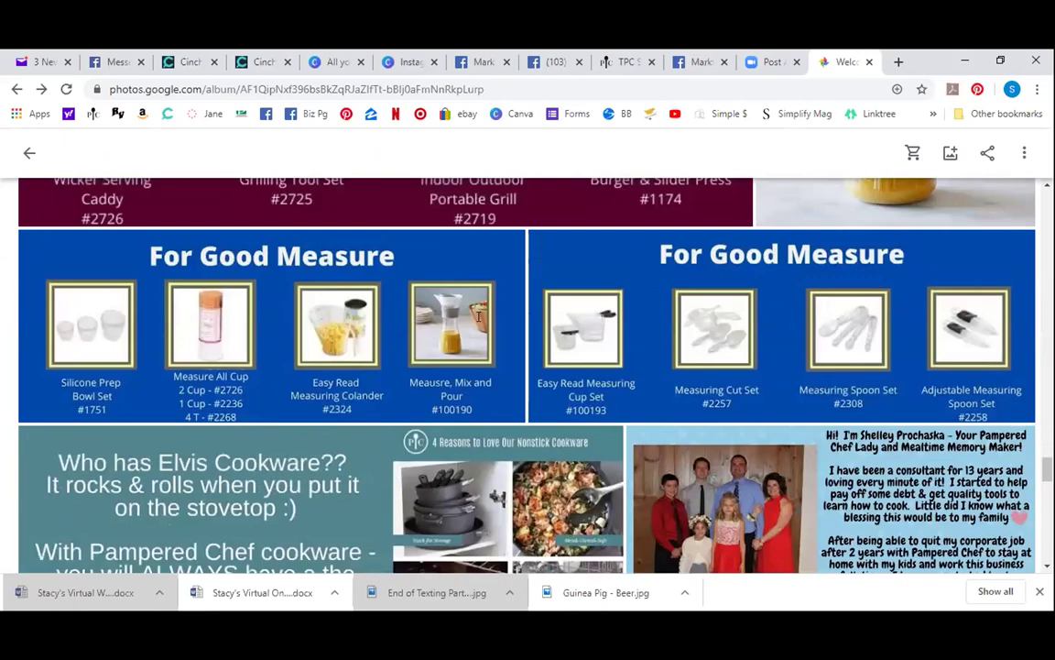
pyautogui.scroll(14, 478, 316)
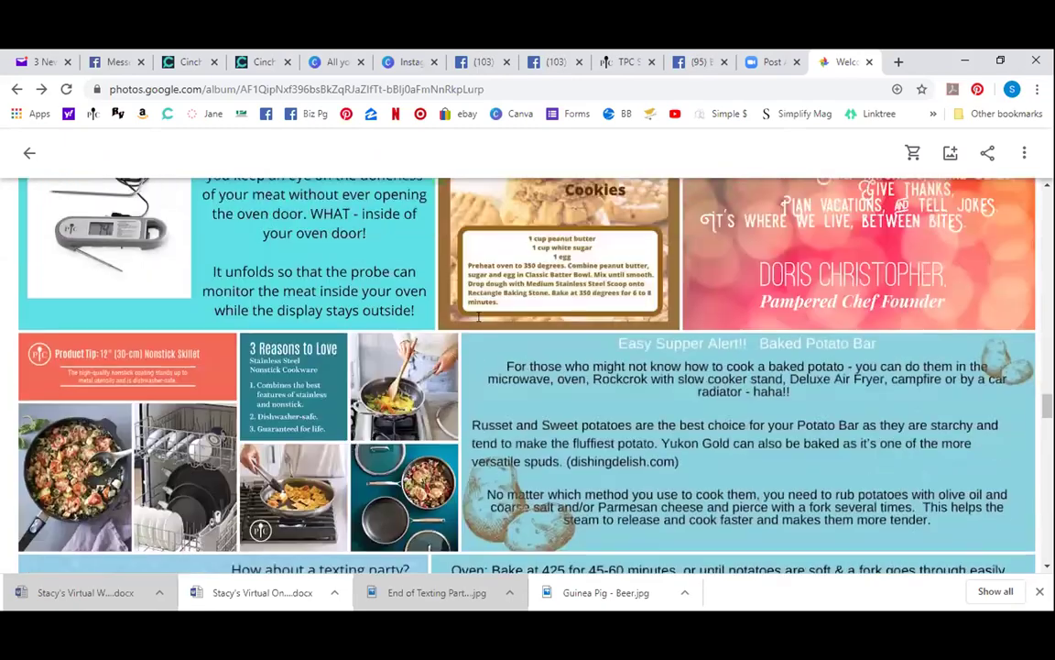
pyautogui.scroll(1, 479, 316)
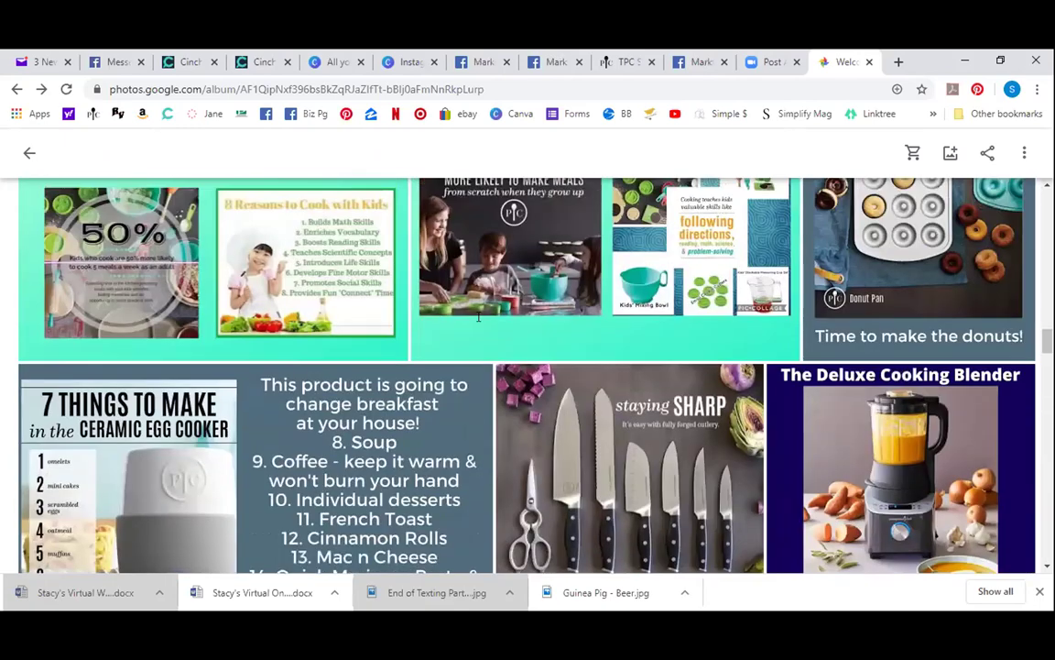
pyautogui.scroll(5, 478, 316)
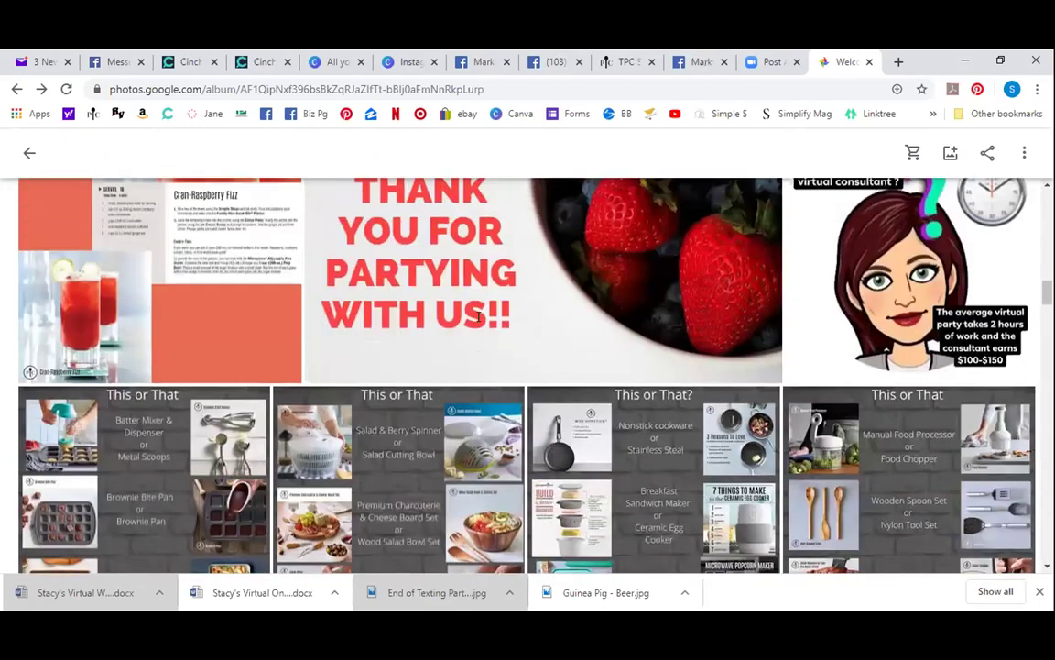
pyautogui.scroll(3, 478, 316)
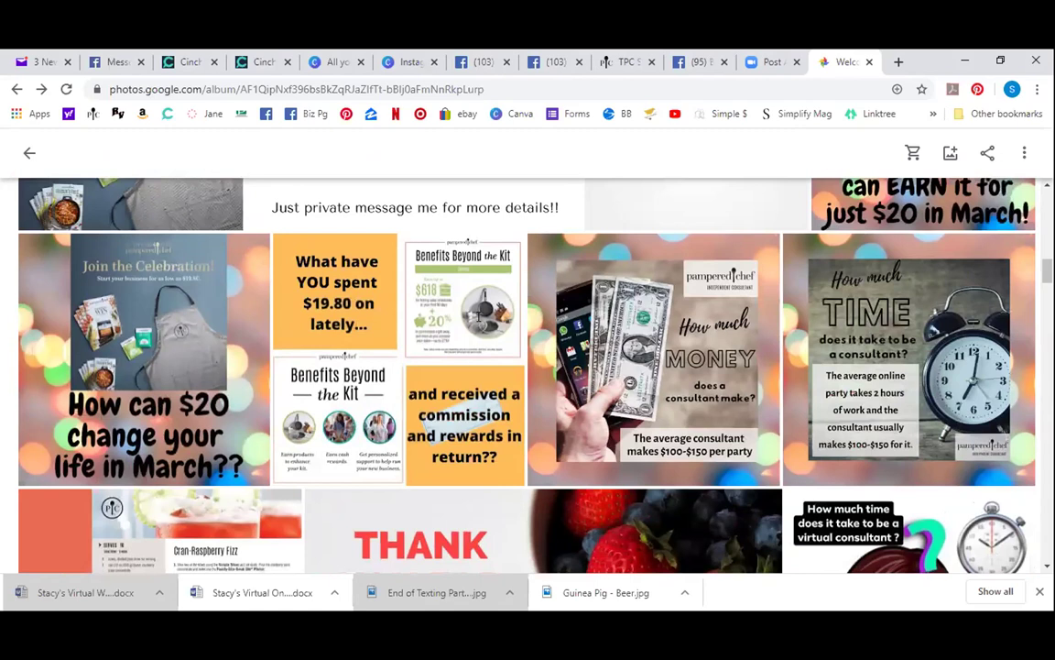
pyautogui.scroll(1, 478, 316)
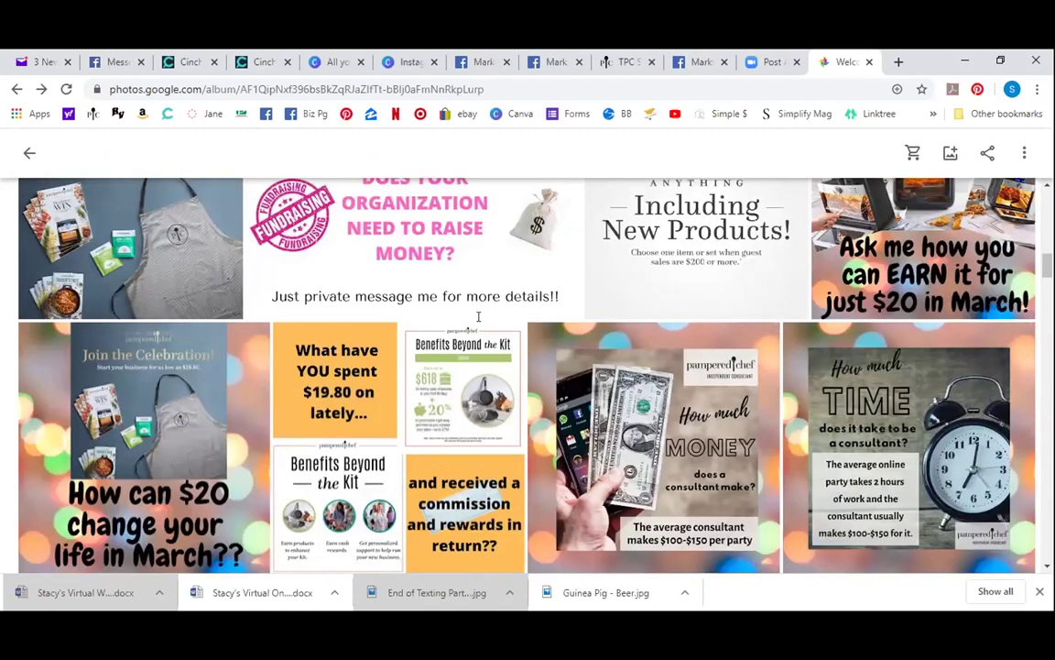
pyautogui.scroll(3, 478, 316)
pyautogui.scroll(8, 478, 316)
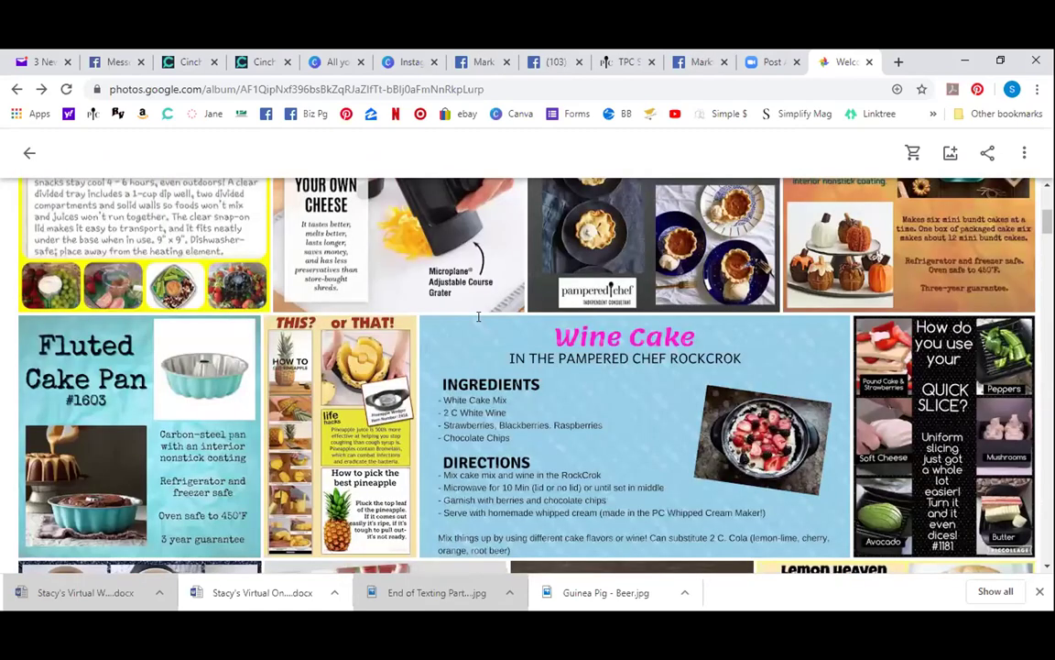
pyautogui.scroll(-2, 591, 210)
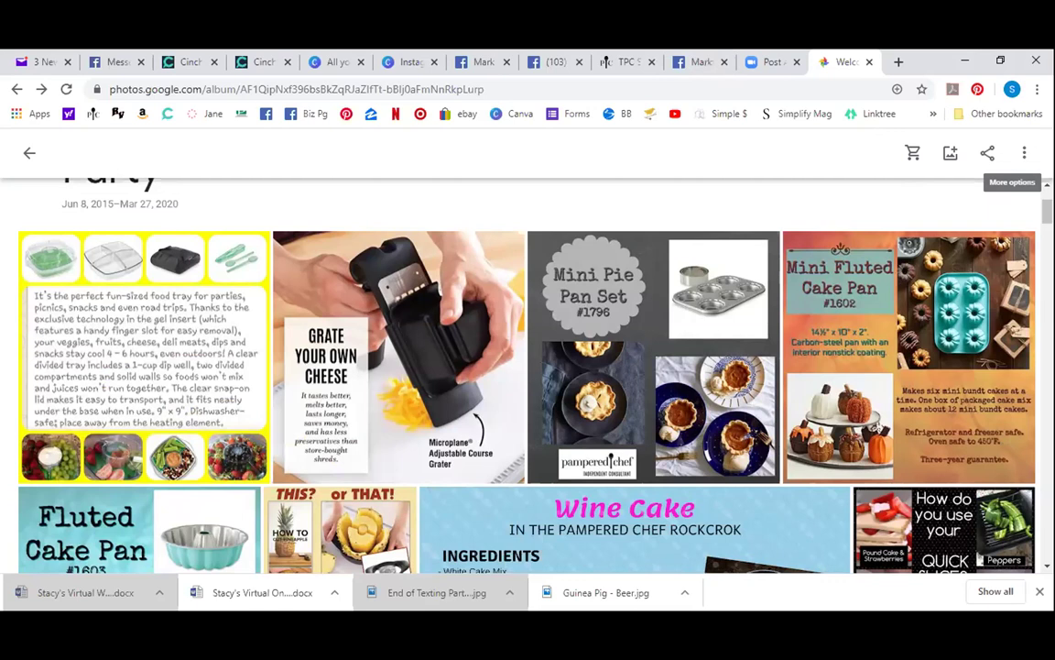
pyautogui.click(1020, 161)
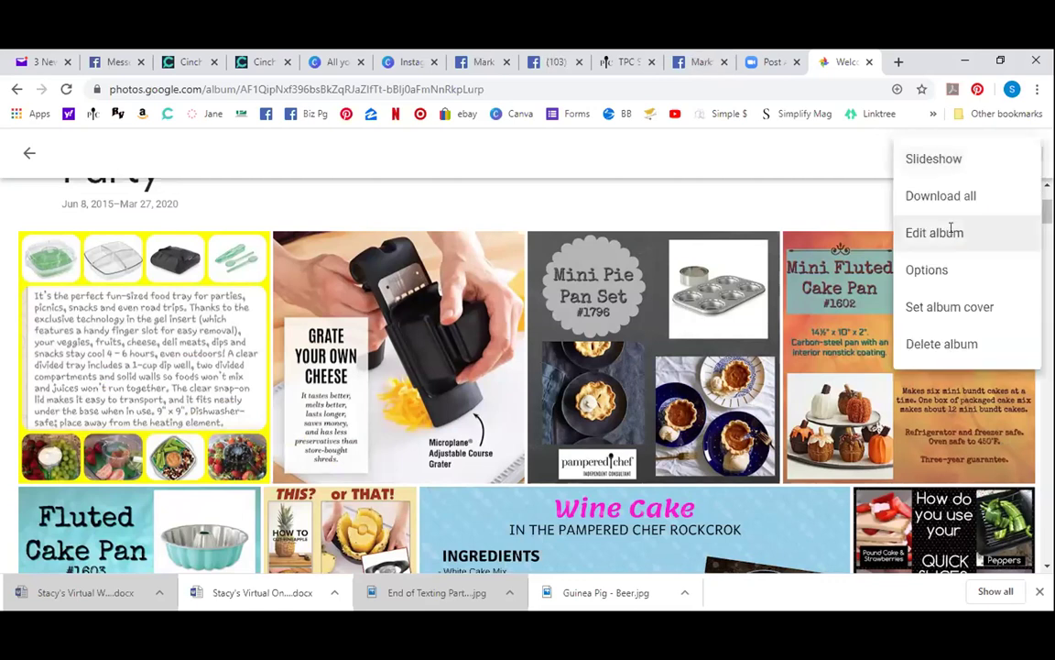
pyautogui.click(951, 235)
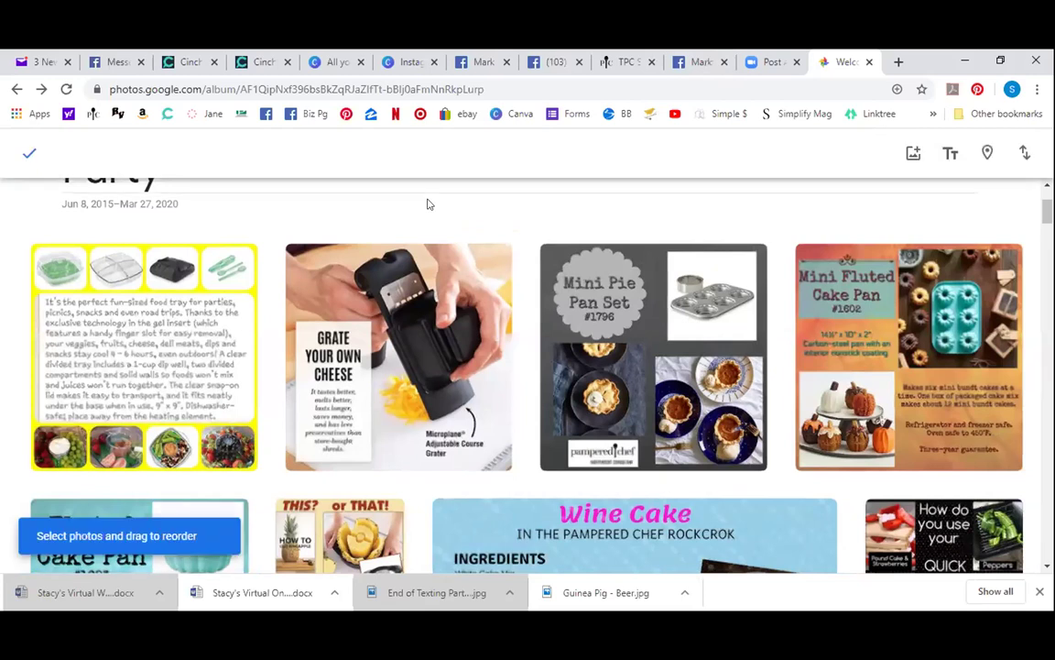
pyautogui.press('Escape')
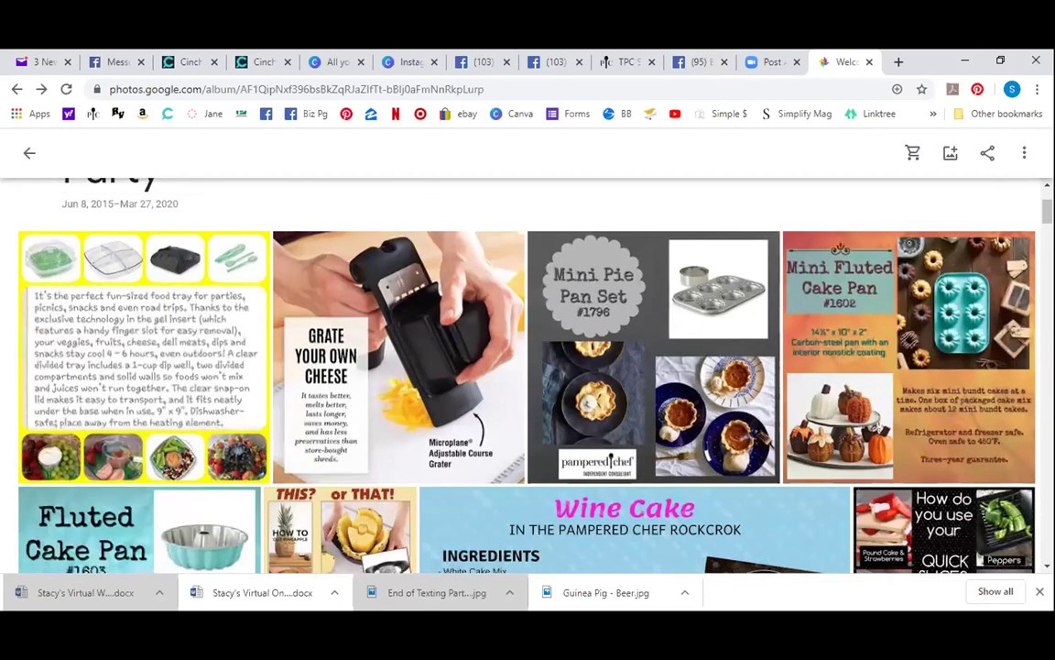
# - Put the album in edit mode and move the Mini Pie Pan Set picture ahead of the Grate Your Own Cheese picture
pyautogui.scroll(2, 511, 178)
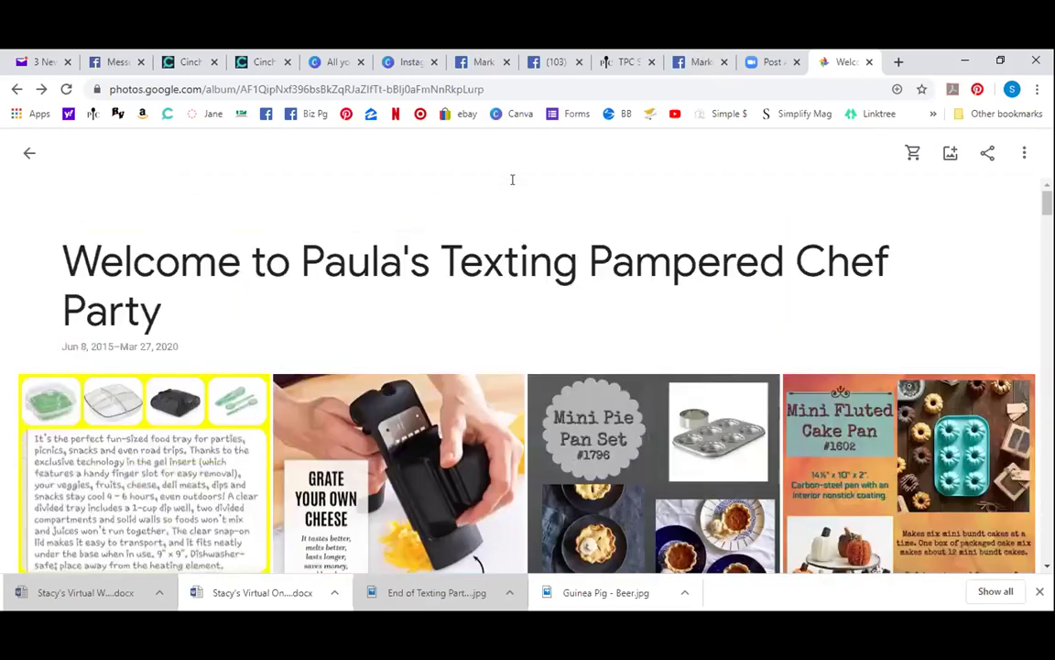
pyautogui.doubleClick(491, 259)
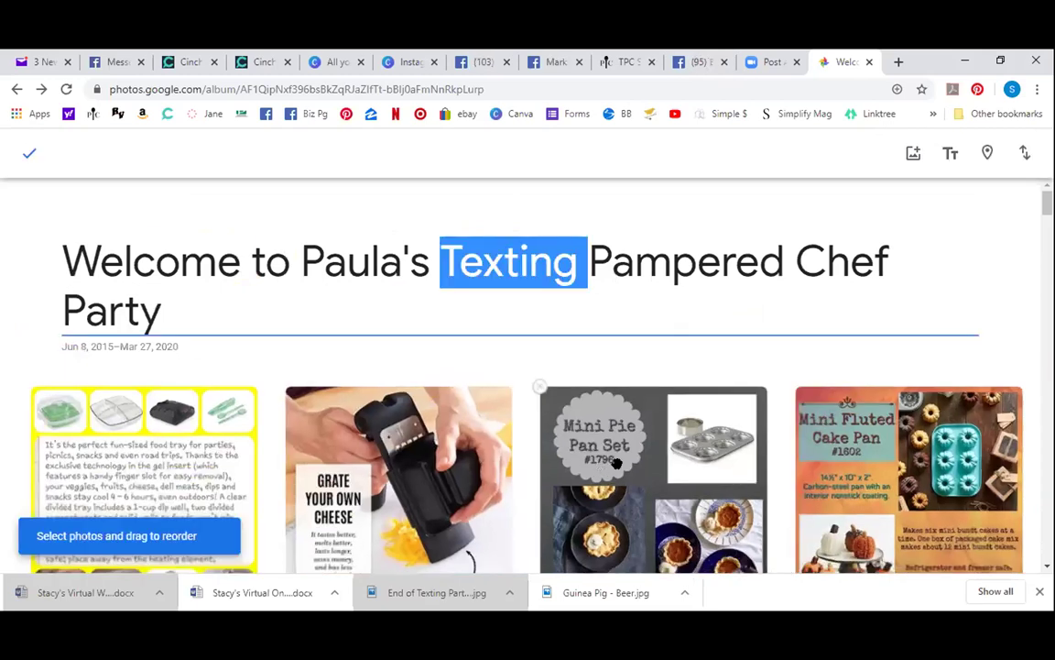
pyautogui.click(616, 463)
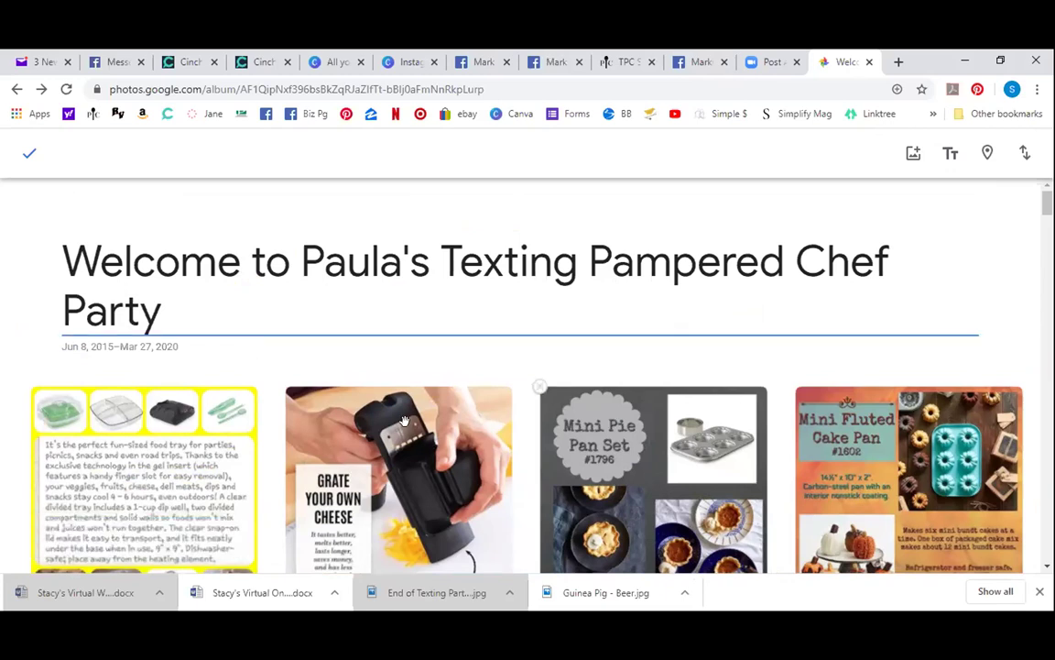
pyautogui.moveTo(653, 440); pyautogui.dragTo(354, 295)
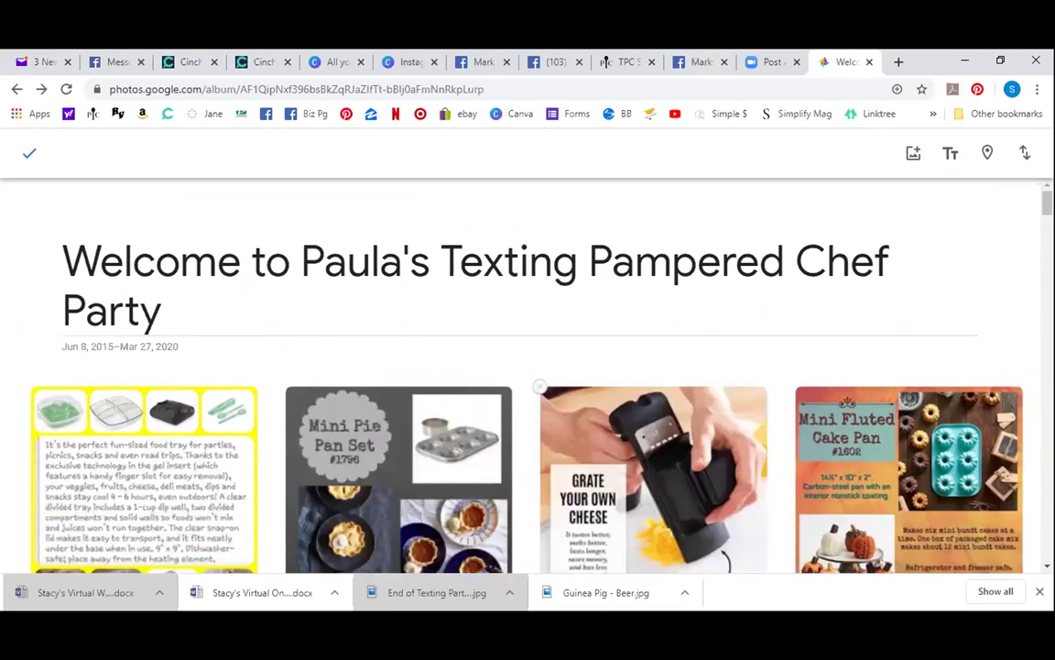
# - Move the consultant's family introduction picture up to second place in the album, right after the yellow food tray picture
pyautogui.scroll(-4, 528, 385)
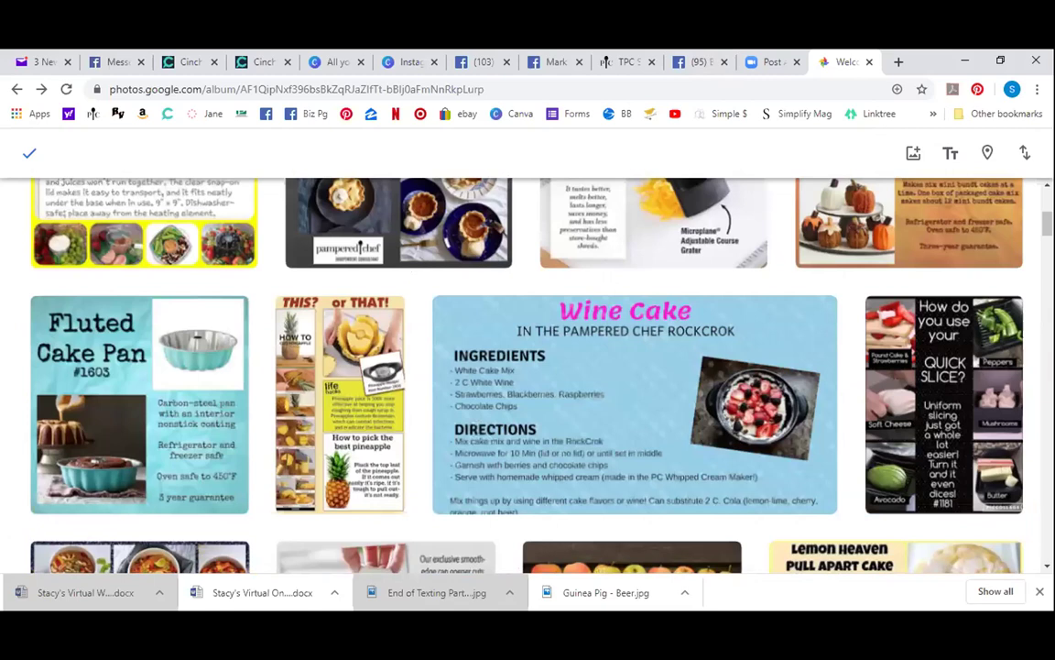
pyautogui.scroll(-10, 527, 376)
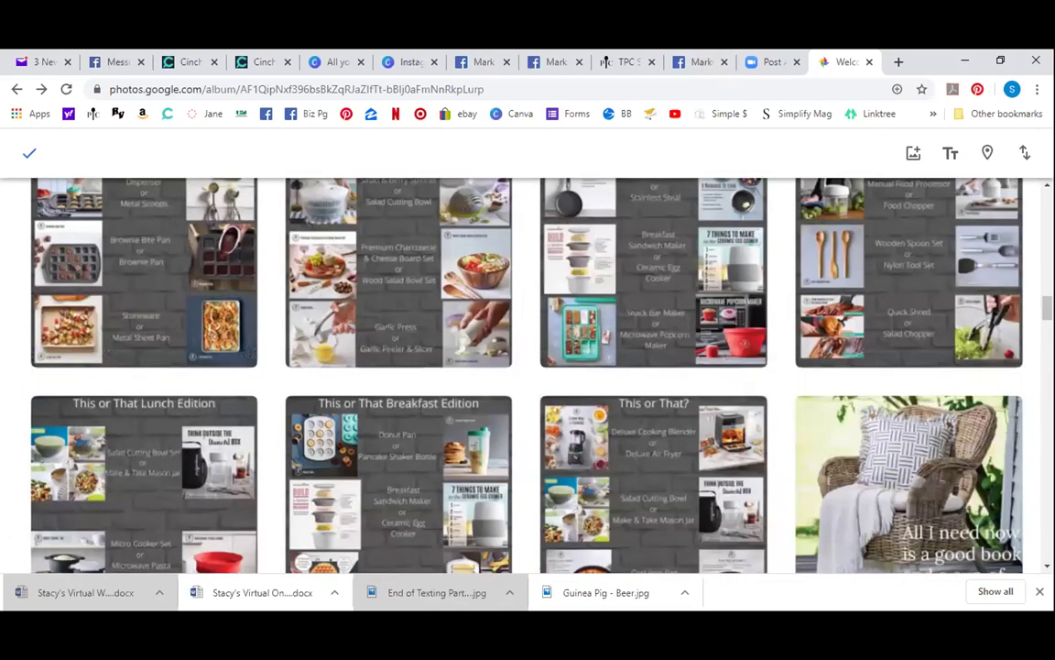
pyautogui.scroll(-4, 527, 376)
pyautogui.scroll(-4, 528, 376)
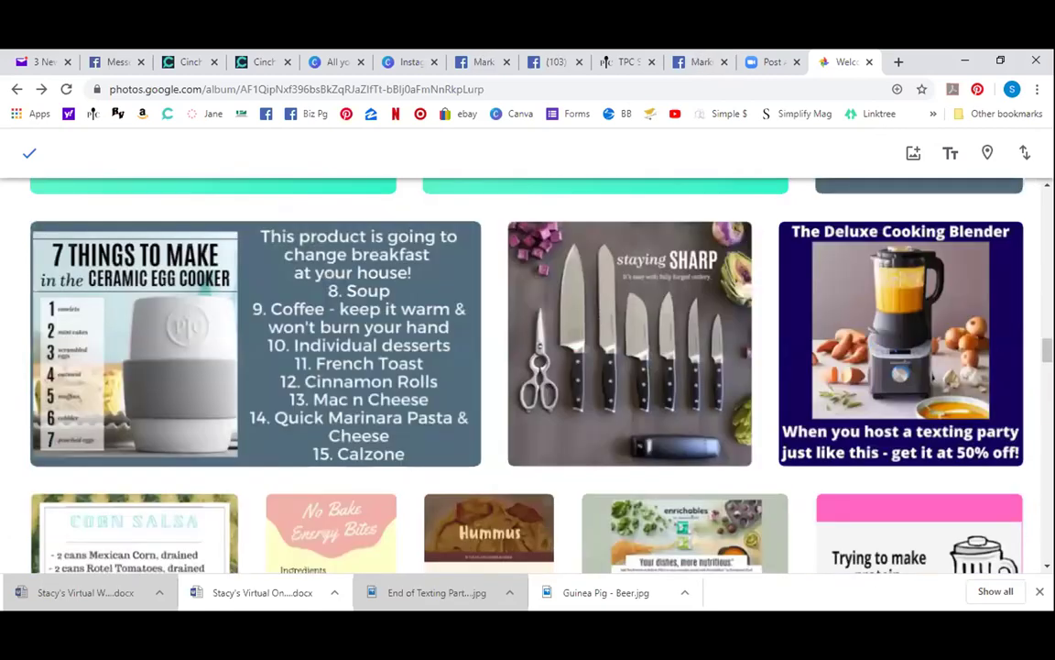
pyautogui.scroll(-10, 528, 376)
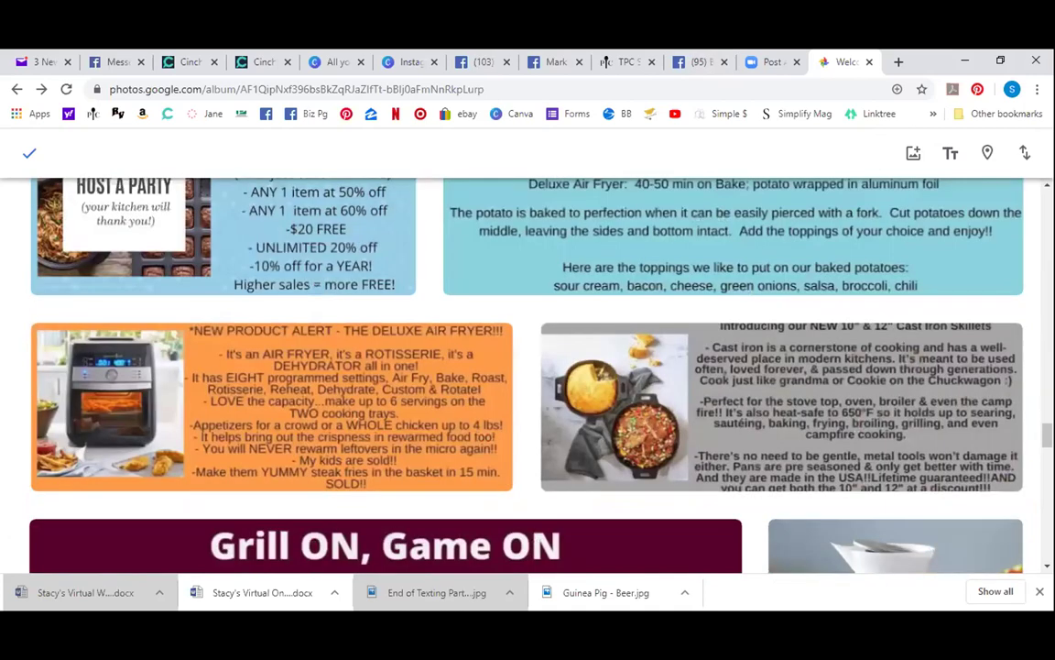
pyautogui.scroll(-5, 528, 376)
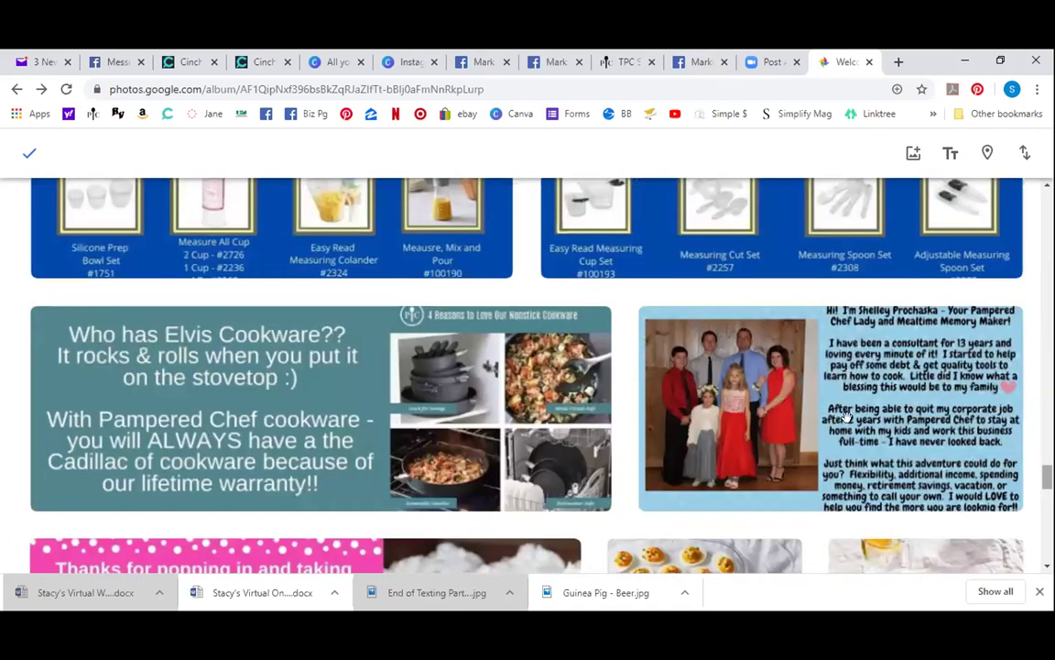
pyautogui.moveTo(848, 417); pyautogui.dragTo(243, 233)
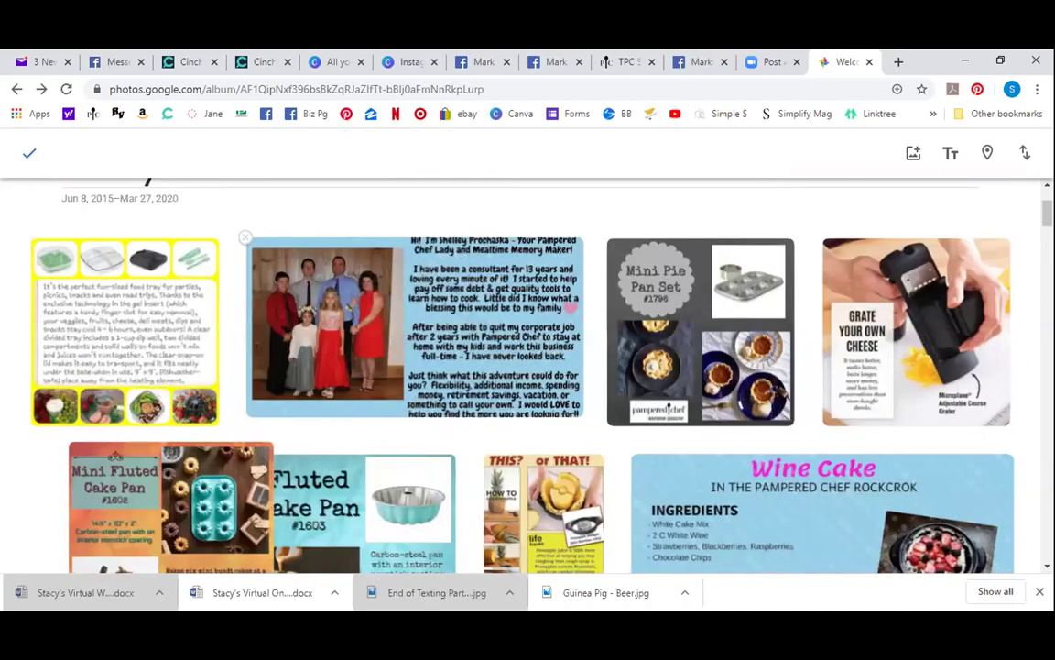
# - Move the Kids Who Learn to Cook picture between the This or That Lunch Edition and Breakfast Edition pictures
pyautogui.scroll(-10, 526, 376)
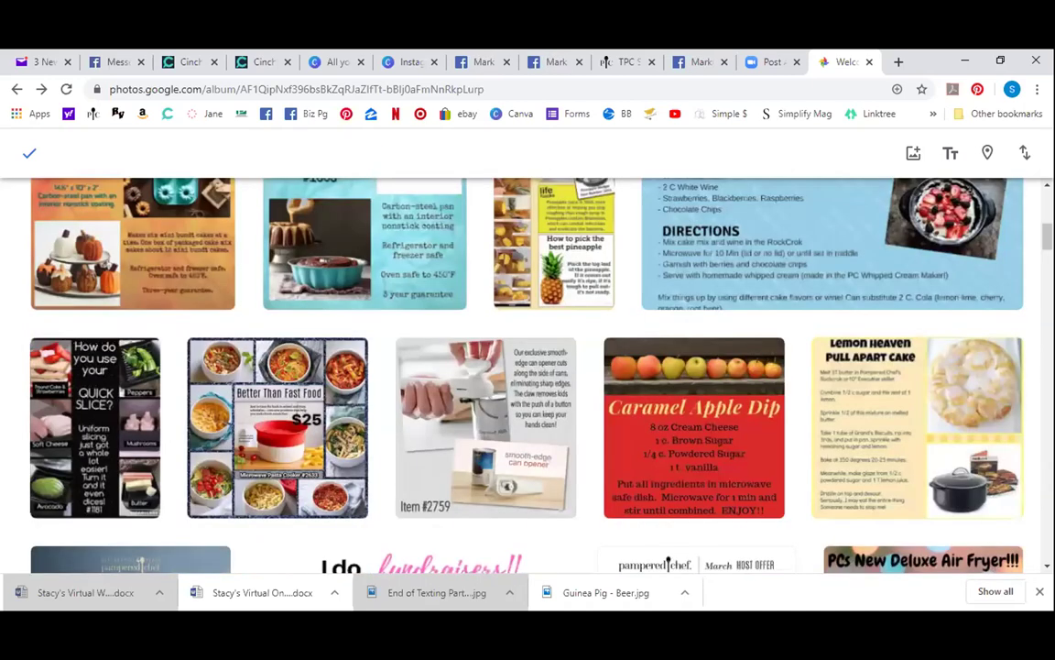
pyautogui.scroll(-4, 527, 375)
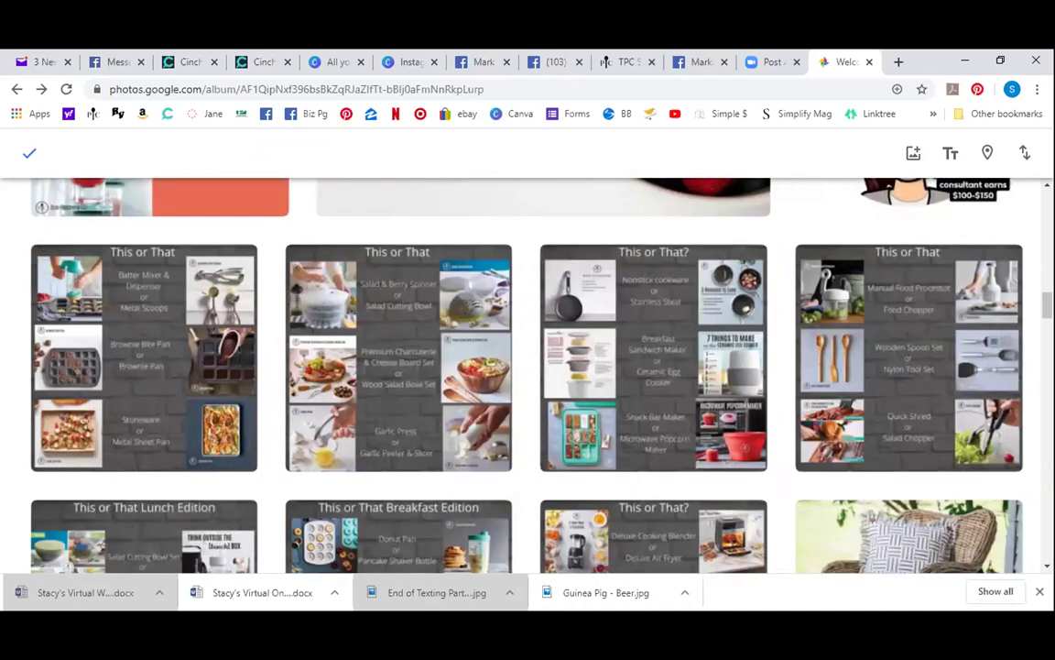
pyautogui.scroll(-4, 527, 375)
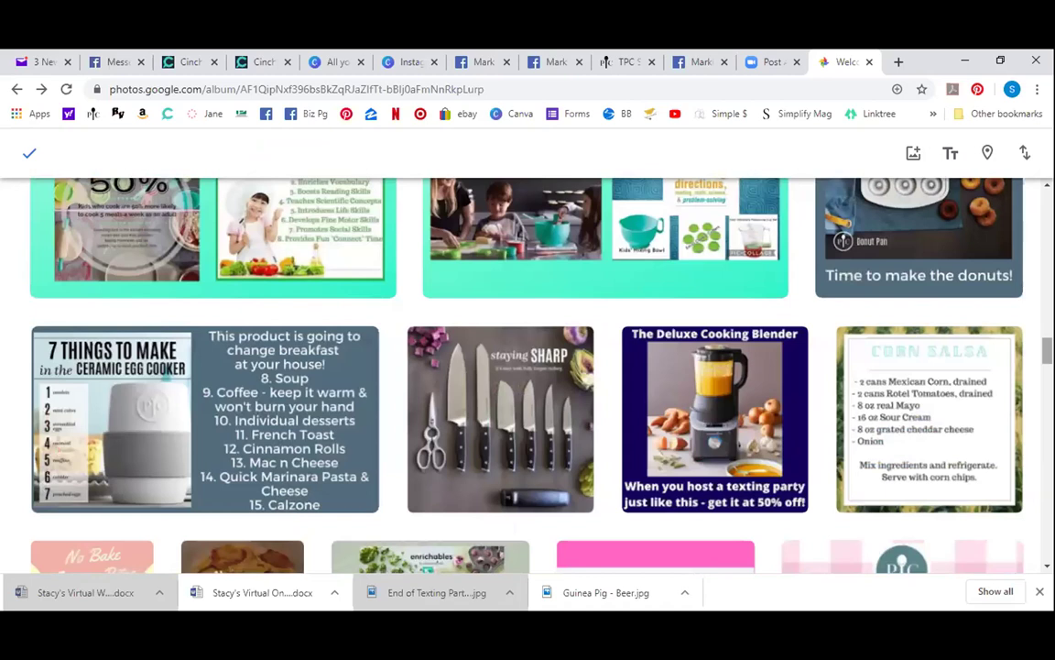
pyautogui.scroll(2, 697, 210)
pyautogui.scroll(1, 697, 209)
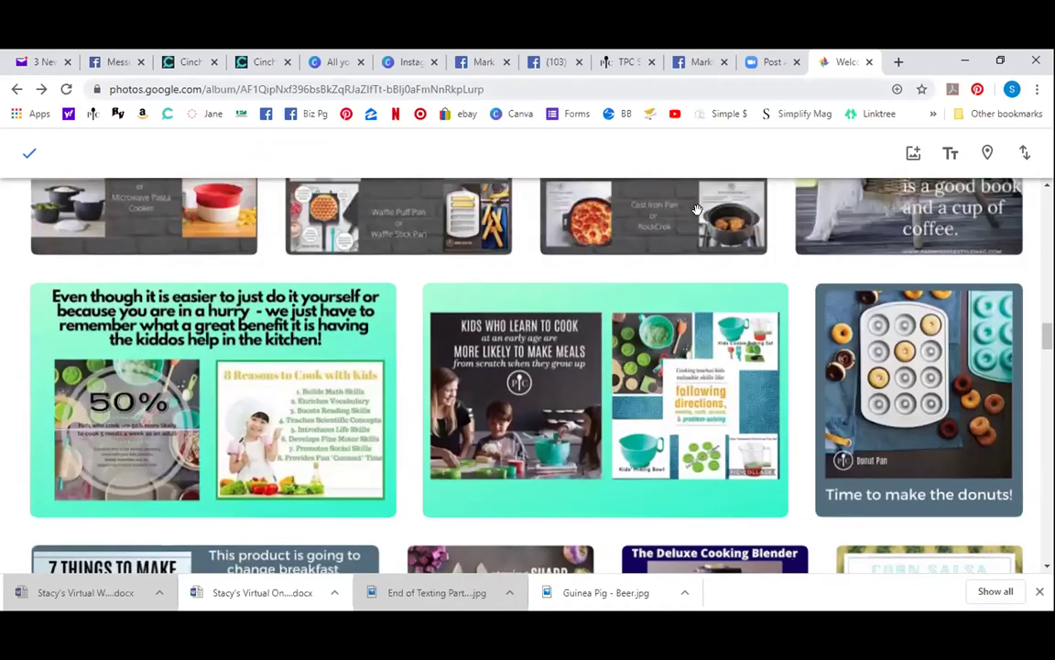
pyautogui.moveTo(697, 210); pyautogui.dragTo(306, 221)
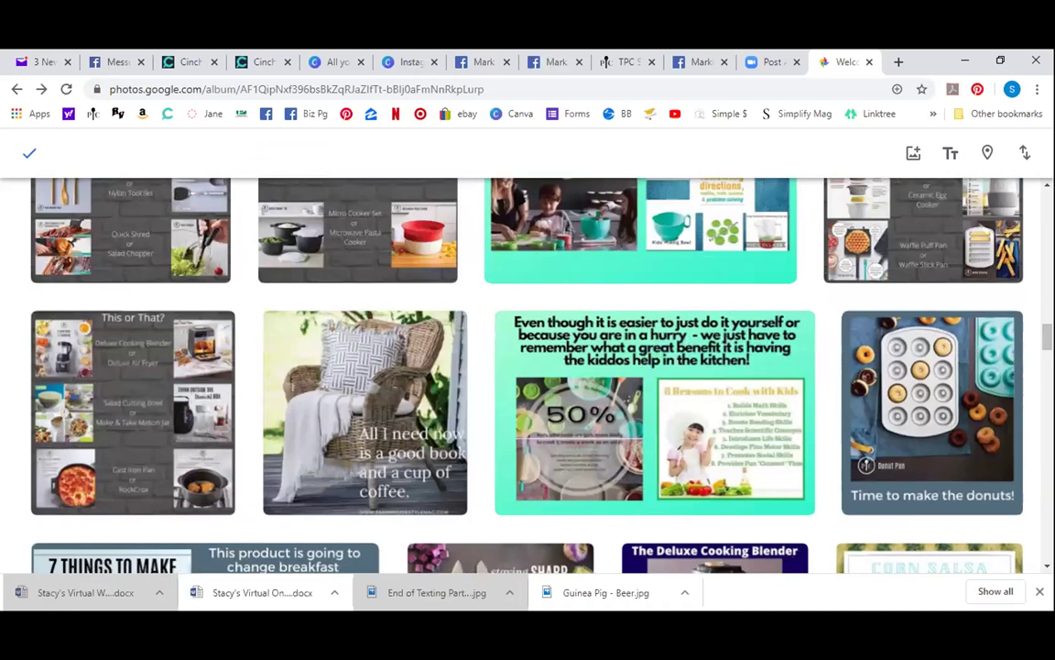
# - Finish editing the album, keeping the new picture order
pyautogui.scroll(-4, 527, 375)
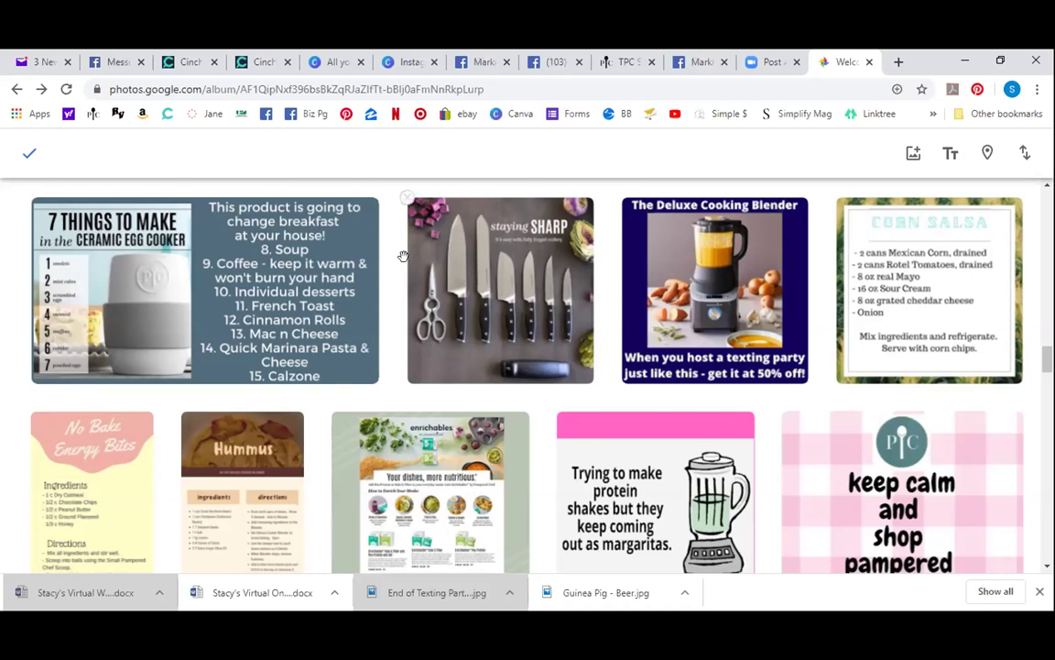
pyautogui.scroll(2, 367, 229)
pyautogui.scroll(15, 206, 303)
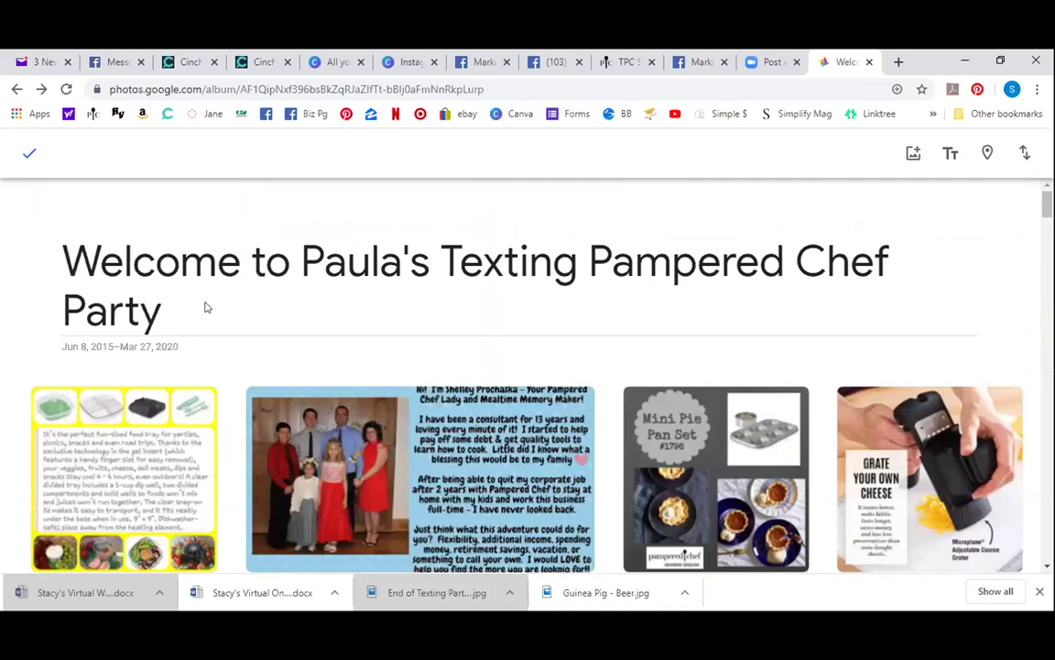
pyautogui.click(29, 153)
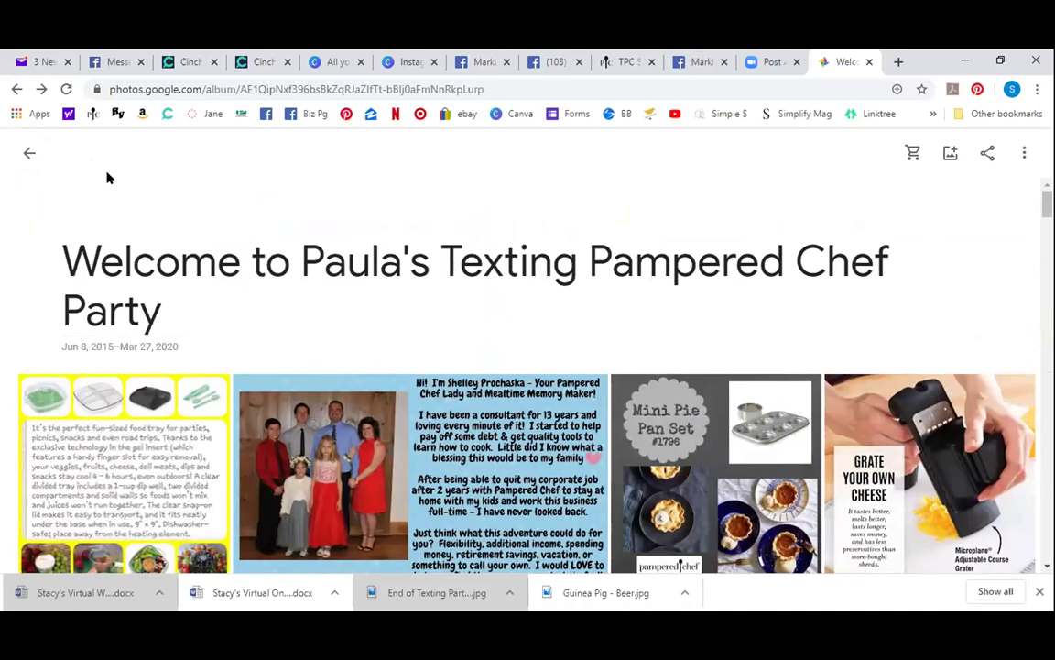
# - View the consultant's introduction picture full size and page forward through the album to the Fluted Cake Pan picture
pyautogui.click(513, 442)
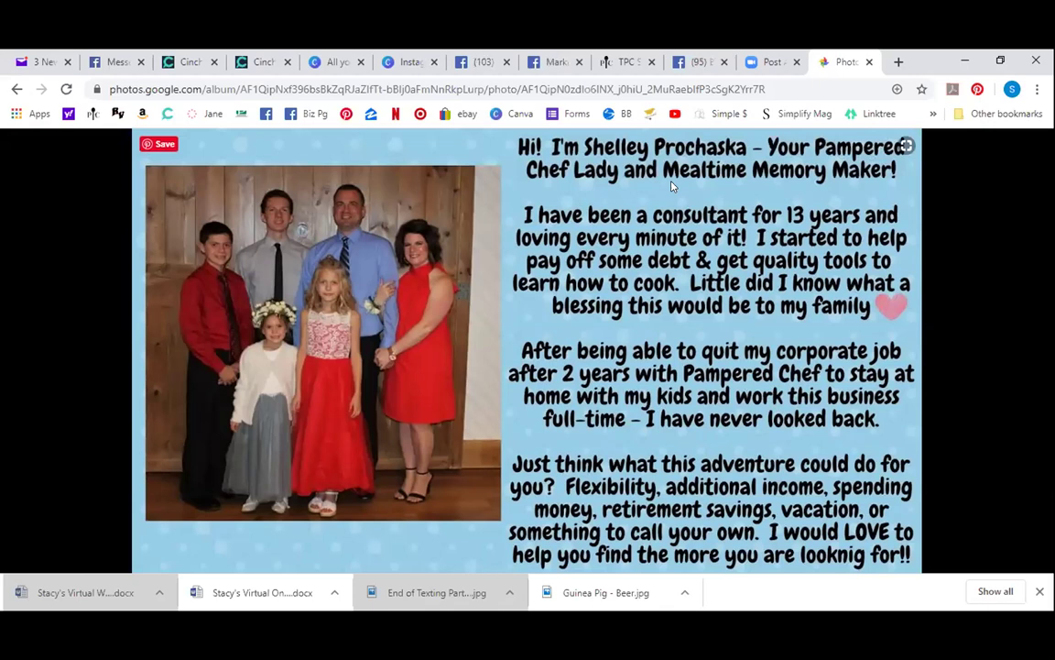
pyautogui.moveTo(28, 154)
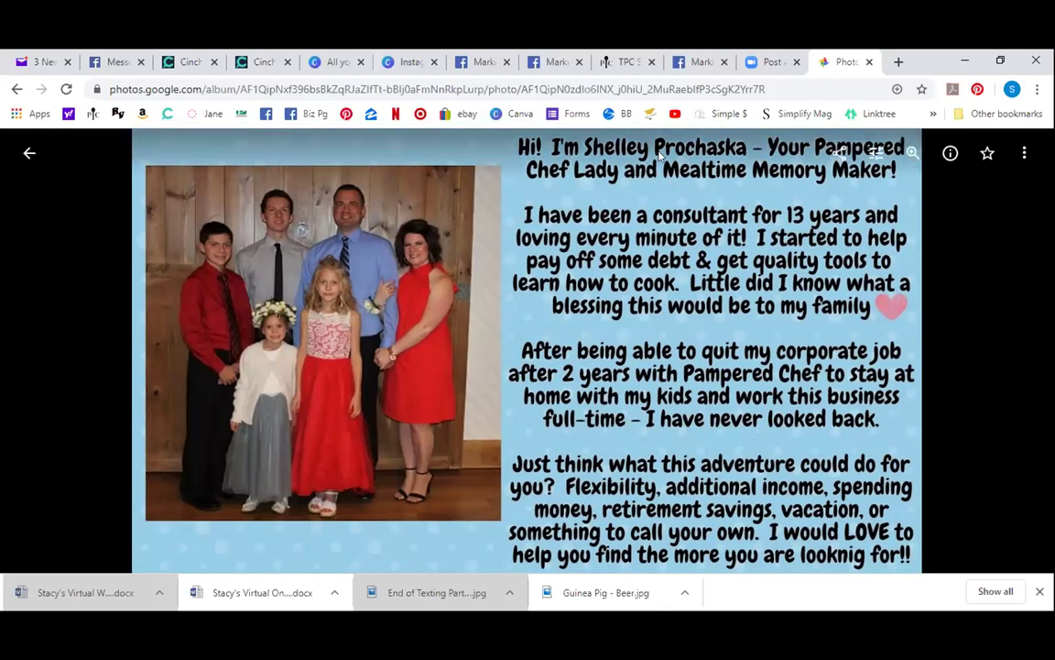
pyautogui.click(28, 154)
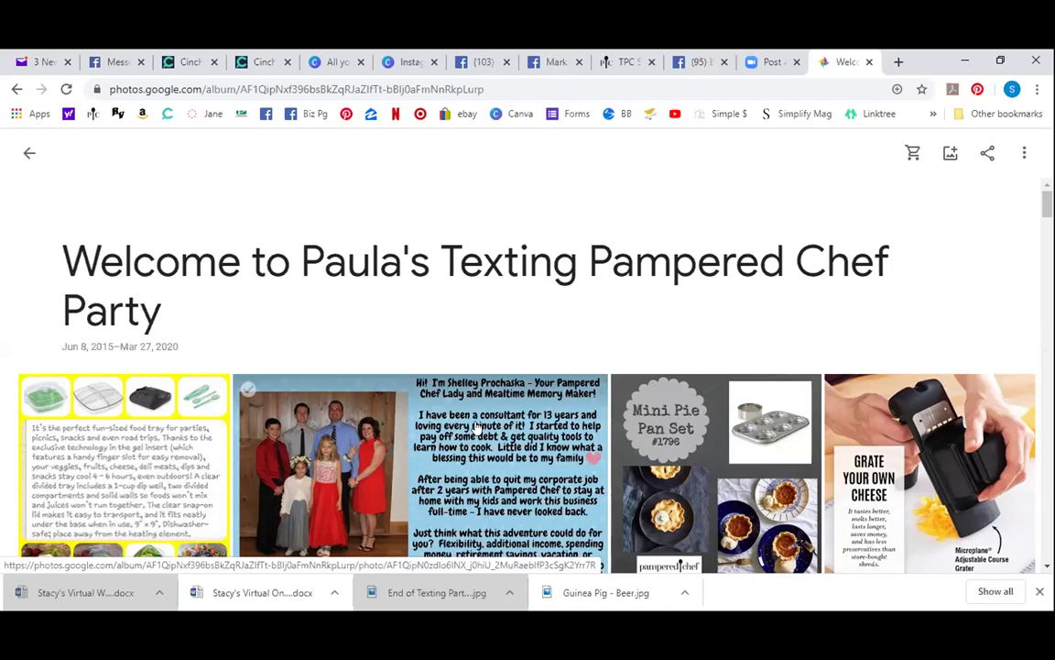
pyautogui.click(455, 480)
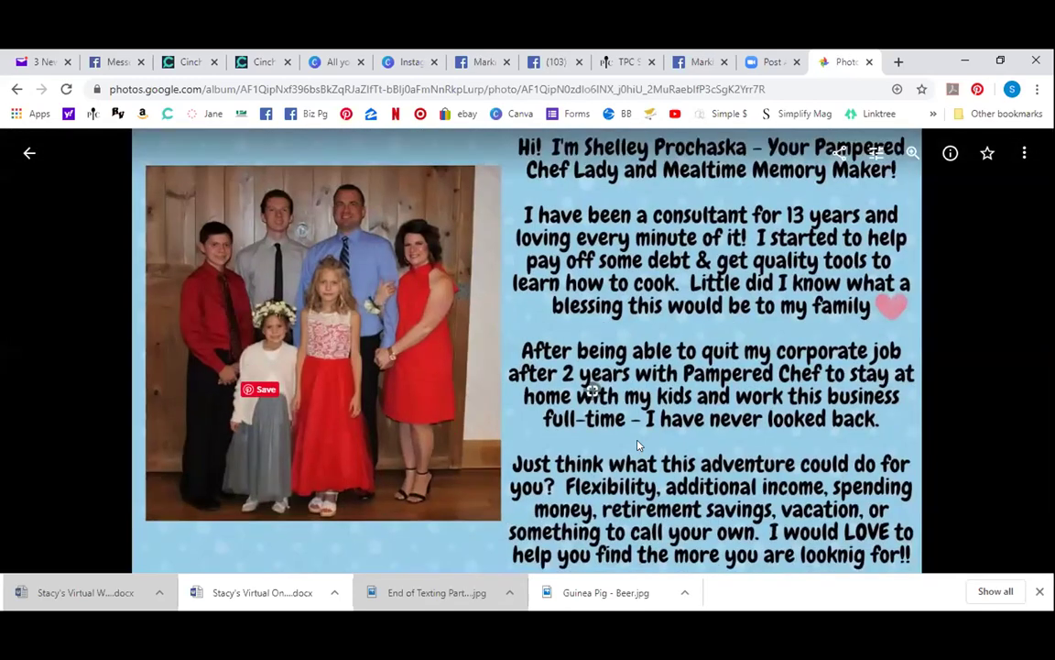
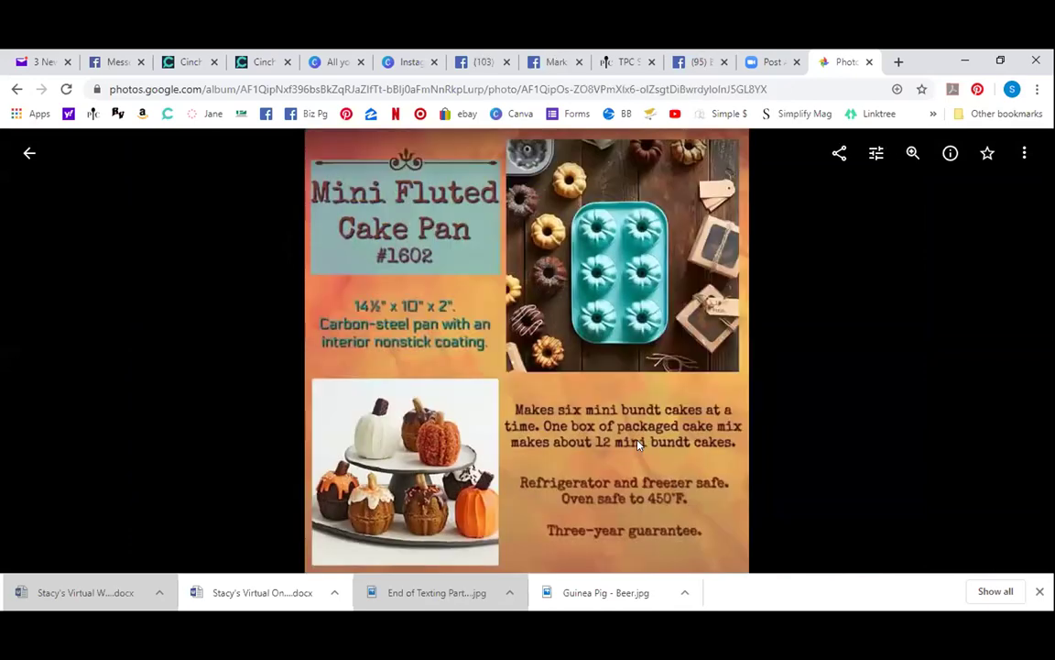
pyautogui.press('Right')
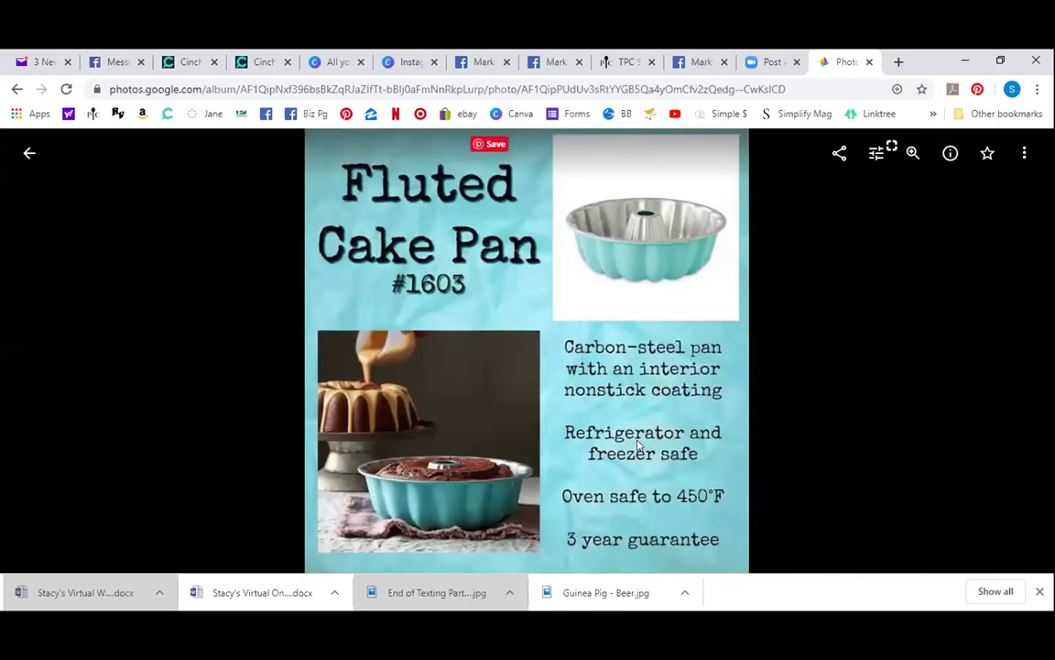
# - Page forward through the album to the Wine Cake recipe picture and return to the beginning of the album
pyautogui.press('Right')
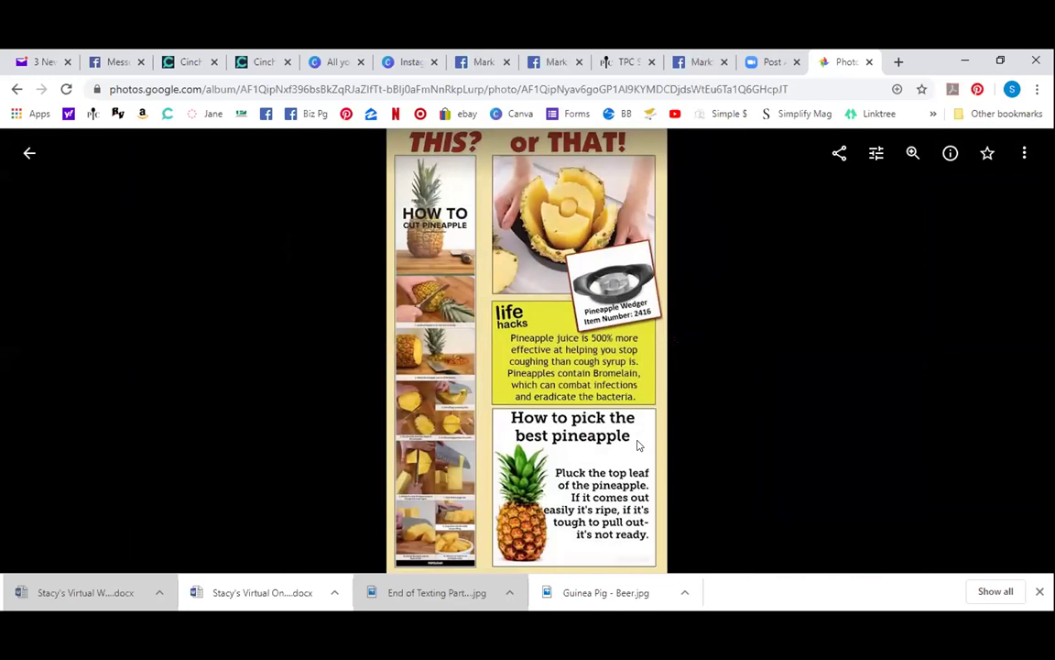
pyautogui.press('Right')
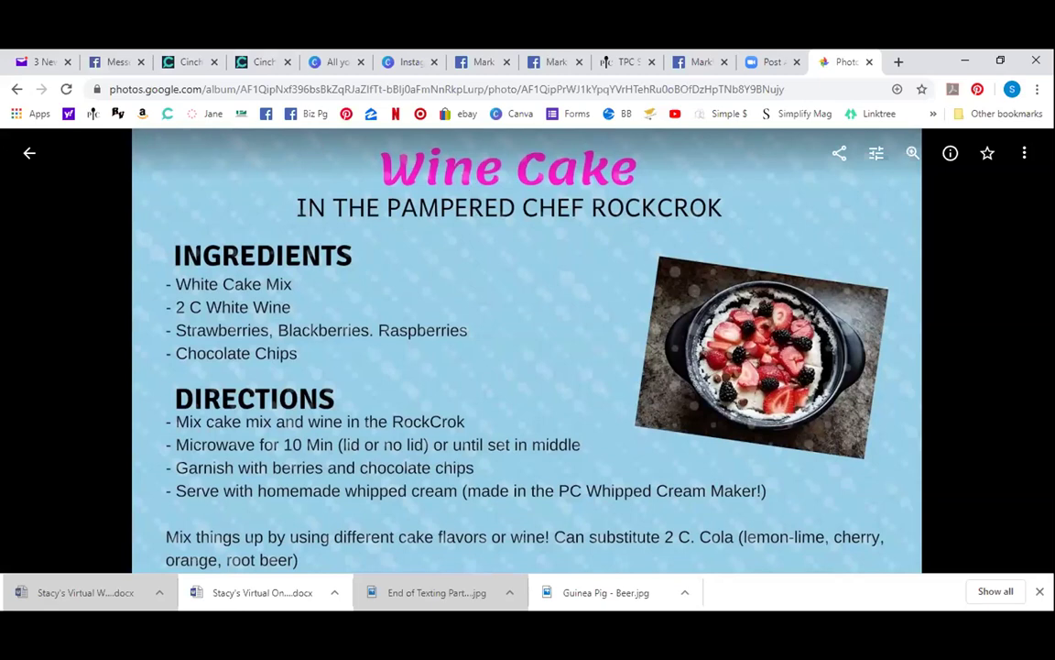
pyautogui.click(28, 153)
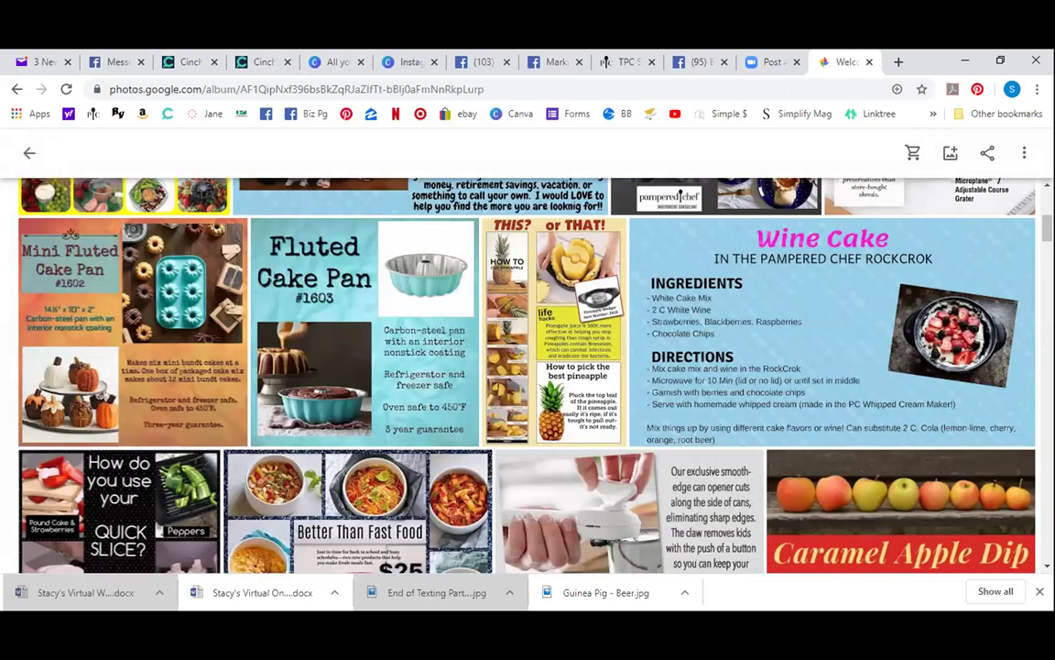
pyautogui.scroll(3, 528, 366)
pyautogui.scroll(2, 120, 130)
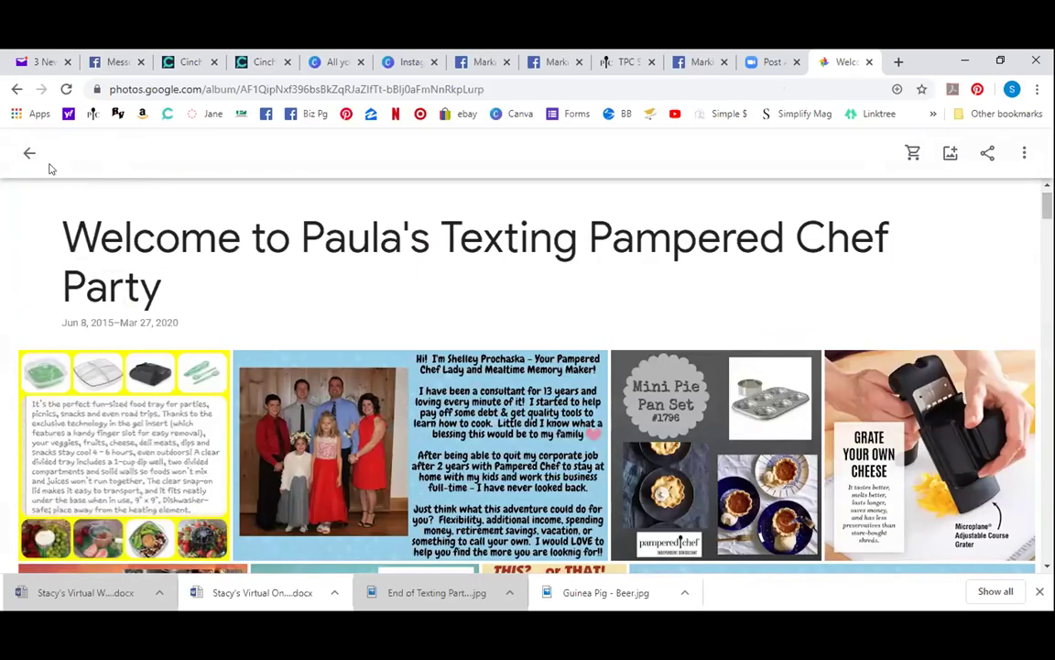
# - Leave this album, open the shared 64-item welcome album from the albums overview and look through its first pictures
pyautogui.click(26, 154)
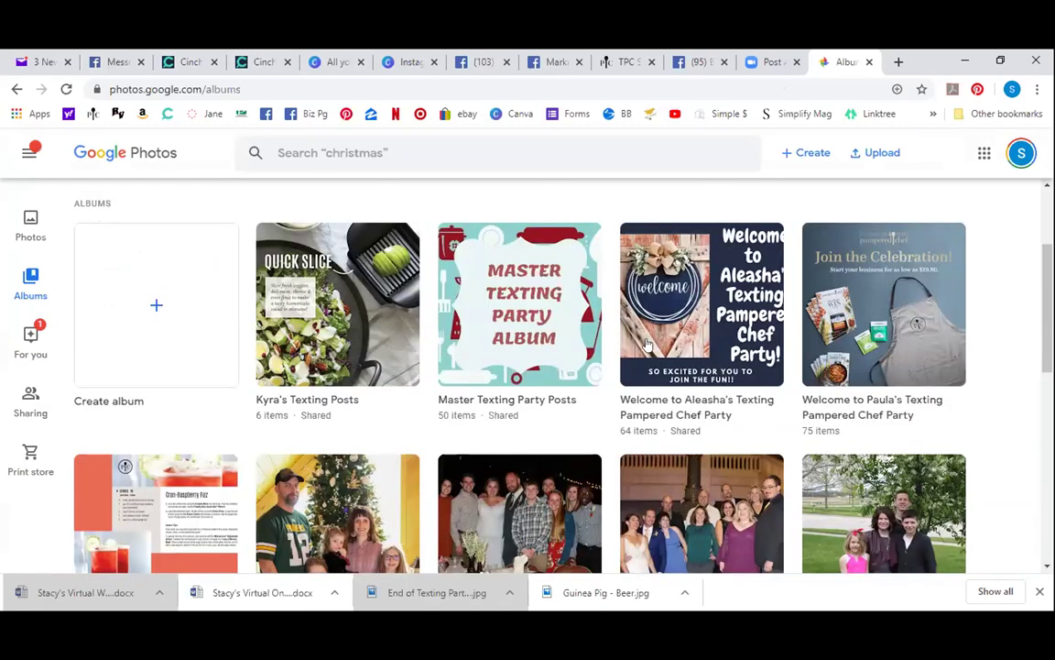
pyautogui.click(648, 343)
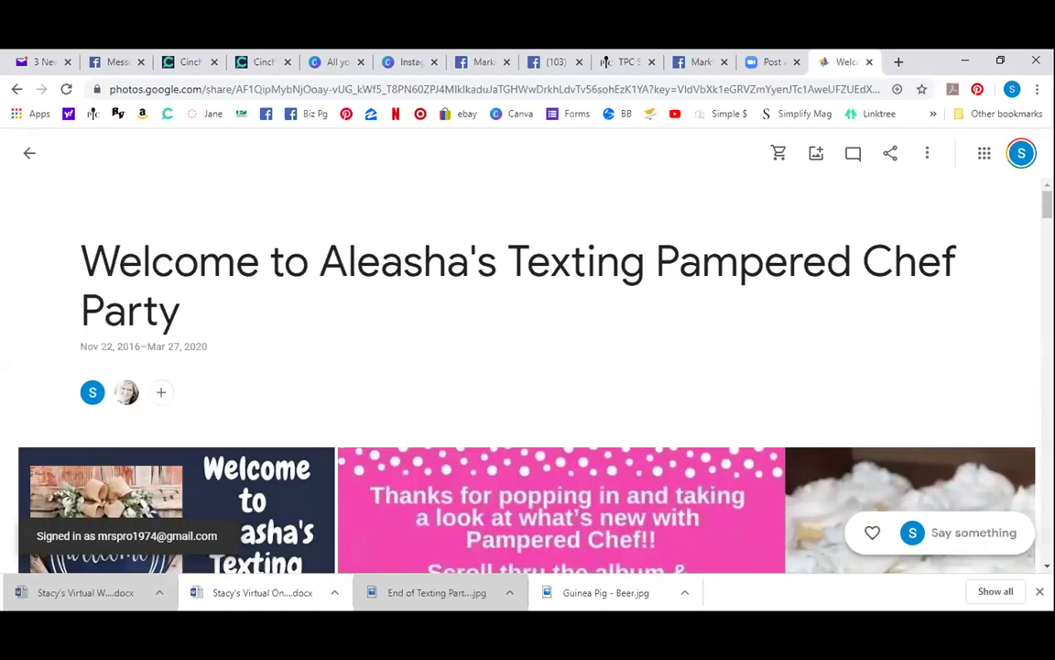
pyautogui.scroll(-2, 528, 366)
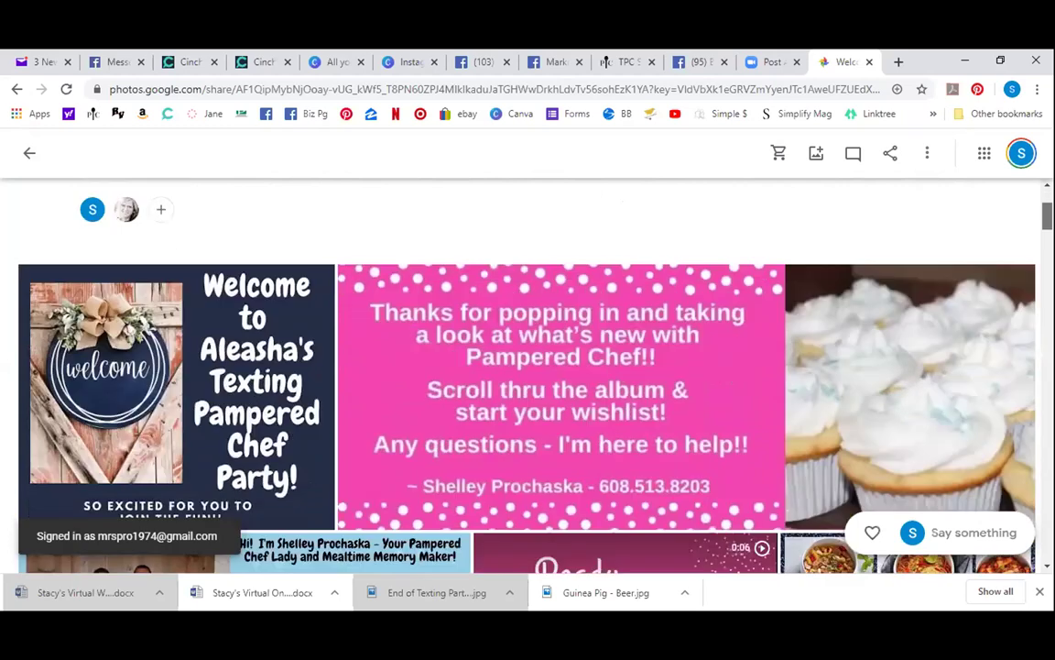
pyautogui.scroll(-3, 527, 366)
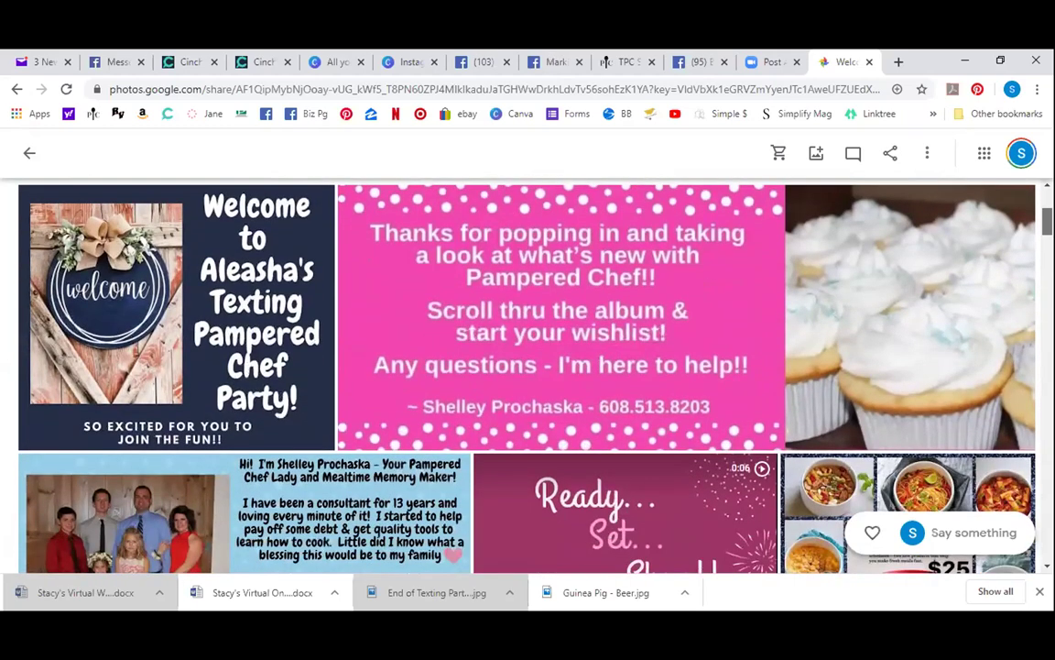
pyautogui.scroll(-1, 528, 375)
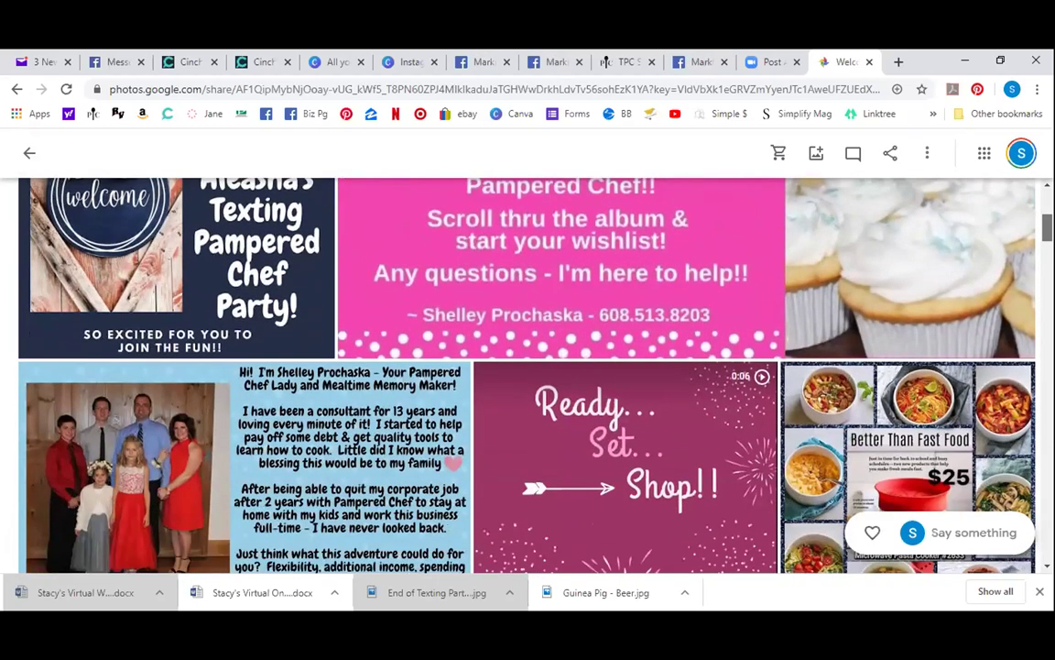
pyautogui.scroll(-3, 528, 375)
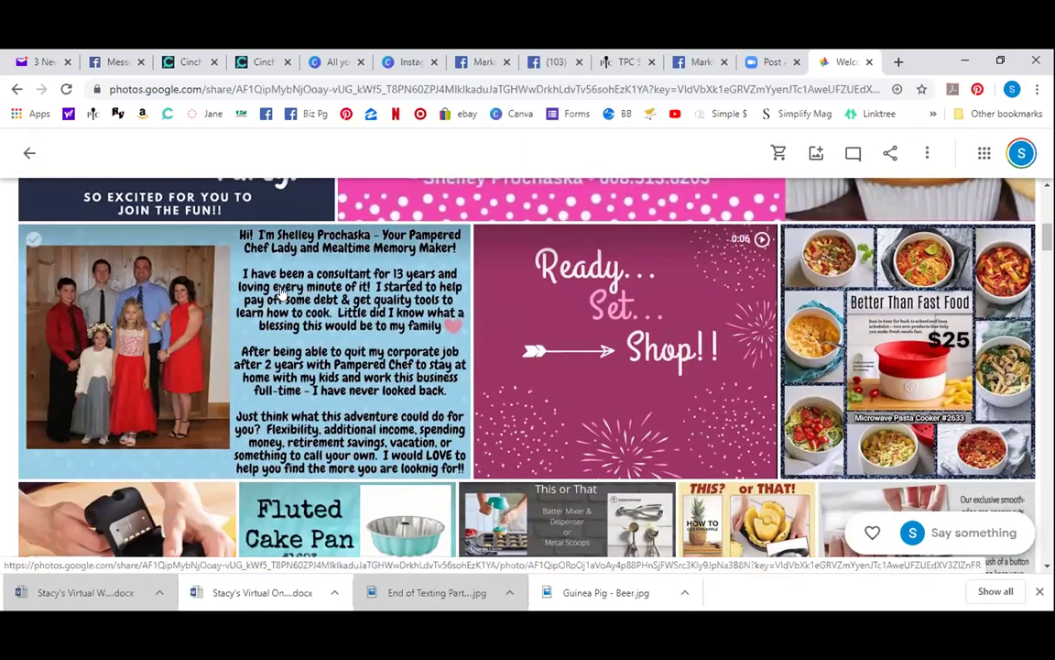
# - View the consultant's introduction picture full size, page forward to the Grate Your Own Cheese picture and return to the album
pyautogui.click(455, 288)
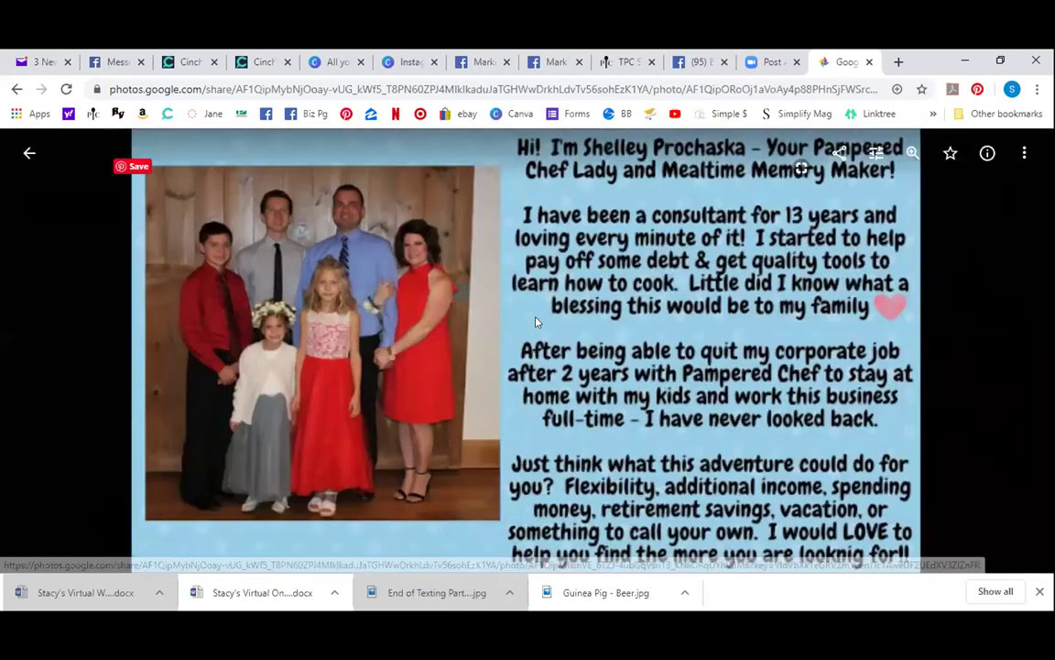
pyautogui.press('Right')
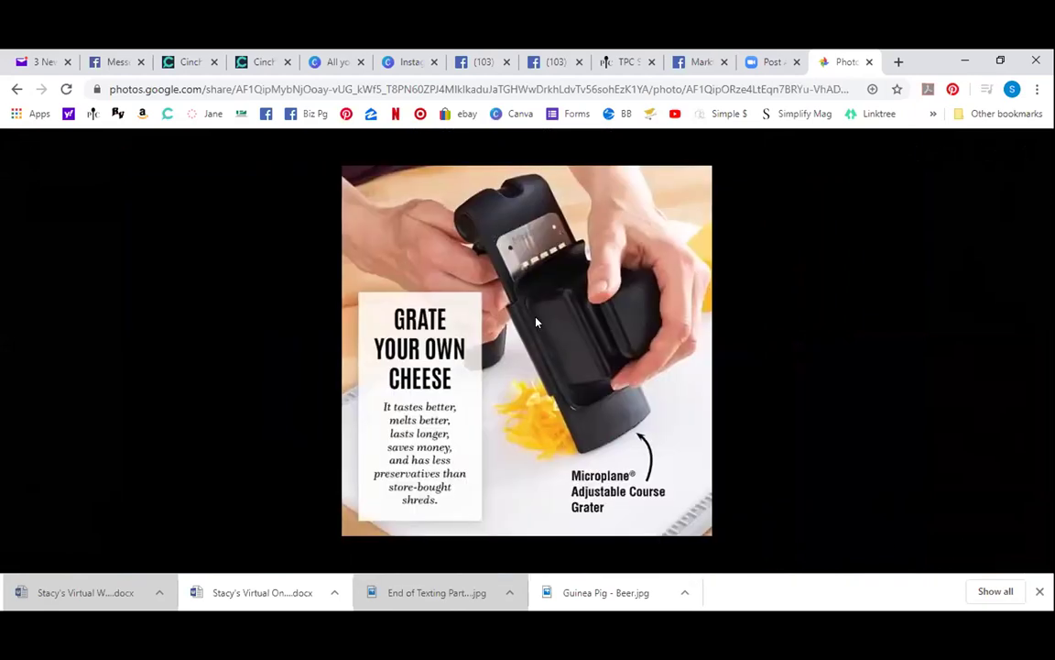
pyautogui.click(29, 152)
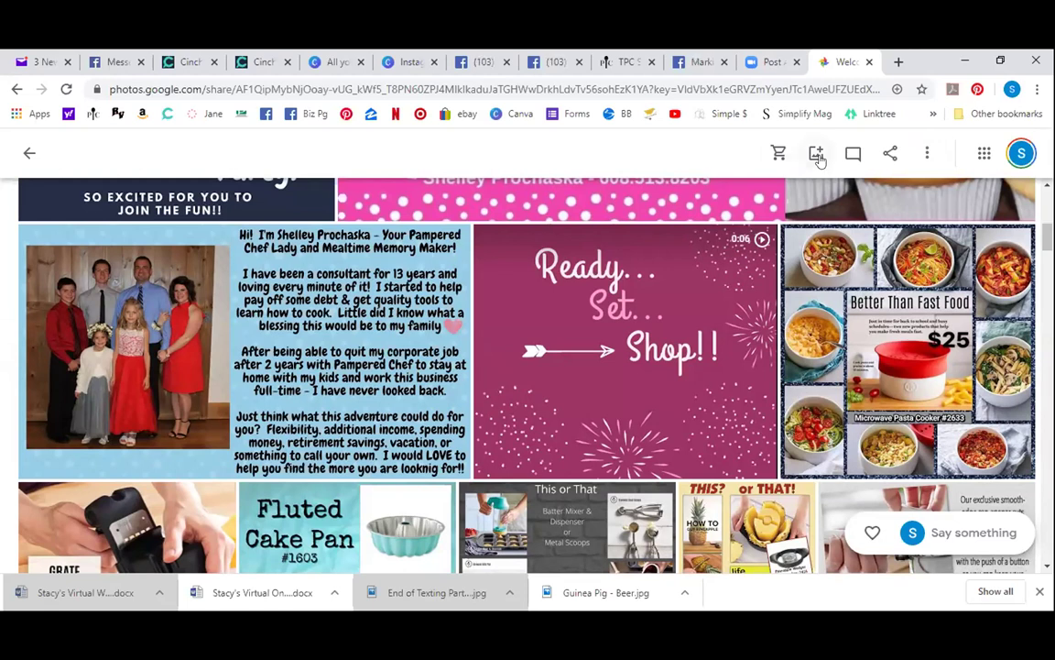
# - Upload the image Its a Real Page Turner from the computer's Pics folder into the shared party album
pyautogui.click(817, 154)
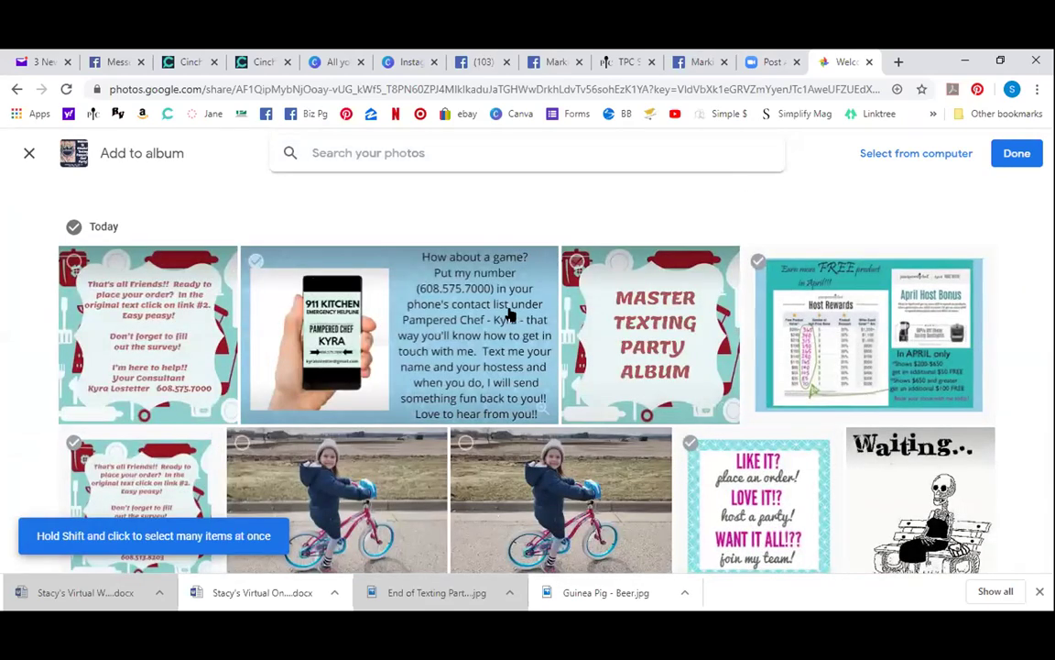
pyautogui.click(870, 157)
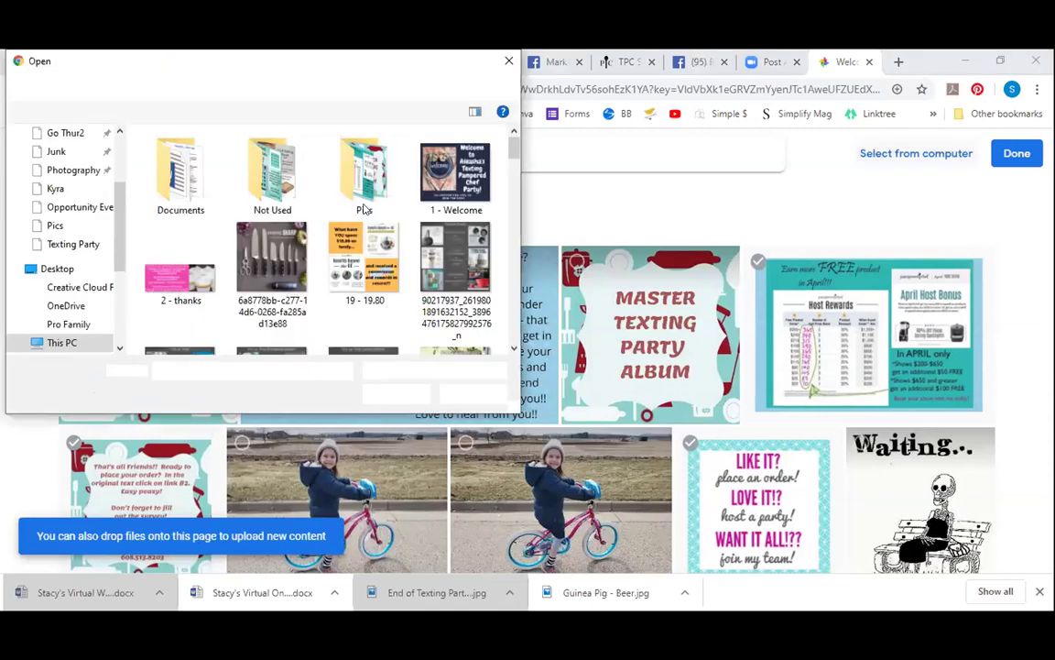
pyautogui.doubleClick(364, 176)
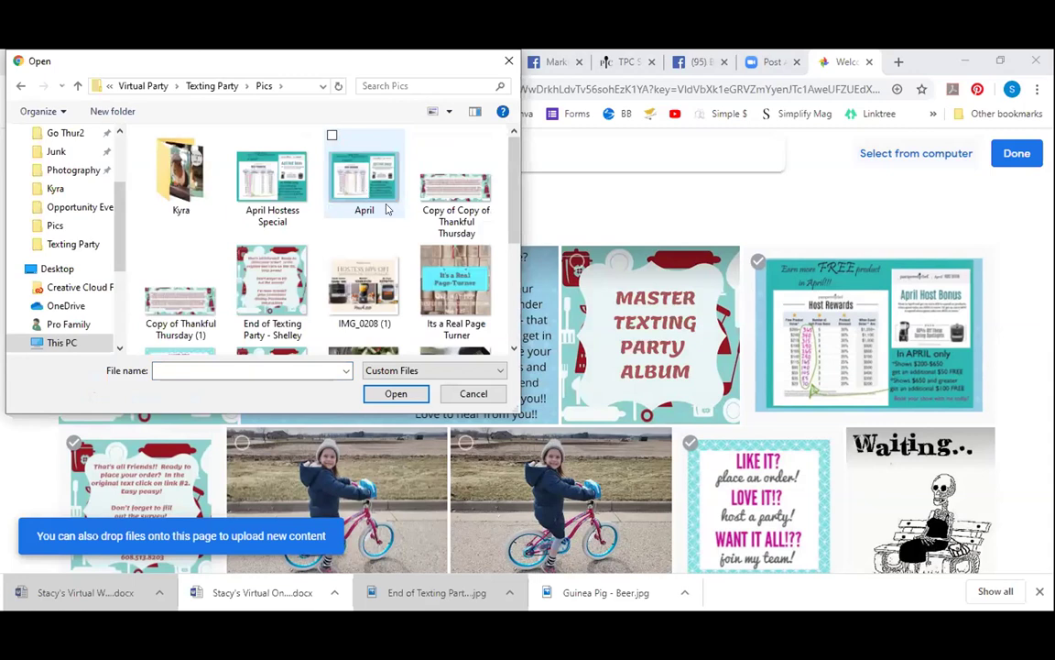
pyautogui.click(438, 286)
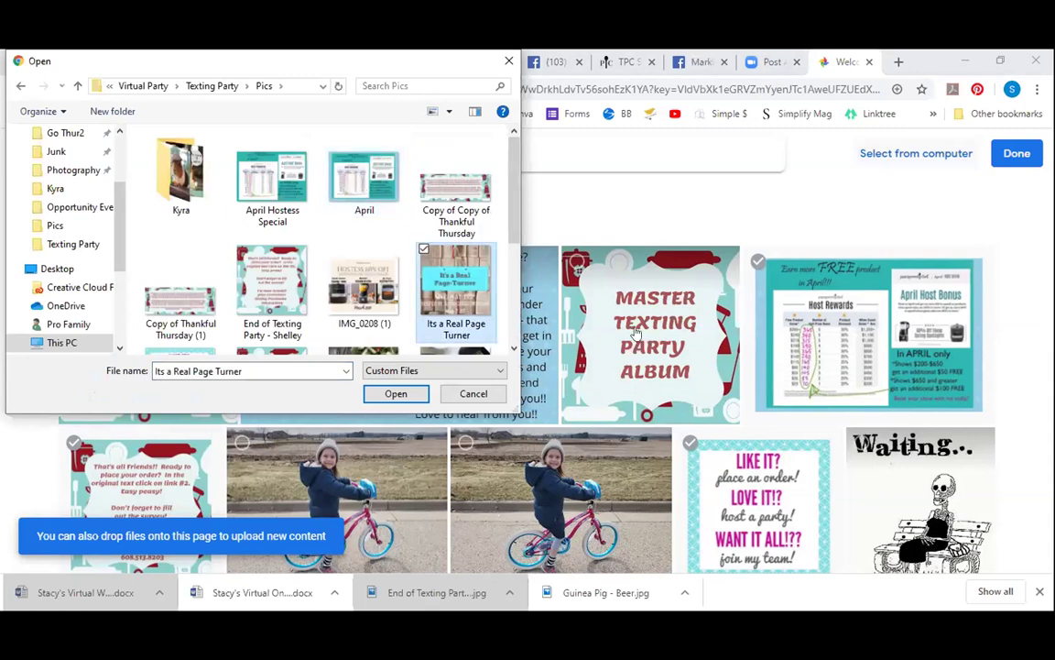
pyautogui.doubleClick(438, 286)
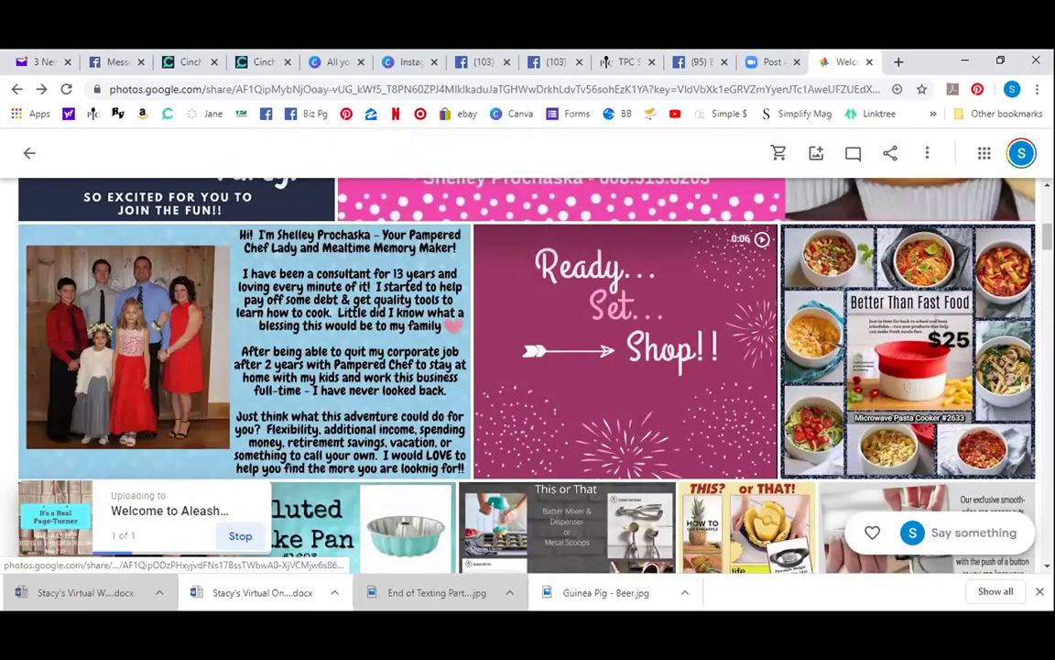
# - Find the newly added Page-Turner picture at the end of the album, view it full size and return to the album
pyautogui.scroll(-5, 1005, 327)
pyautogui.scroll(-20, 527, 375)
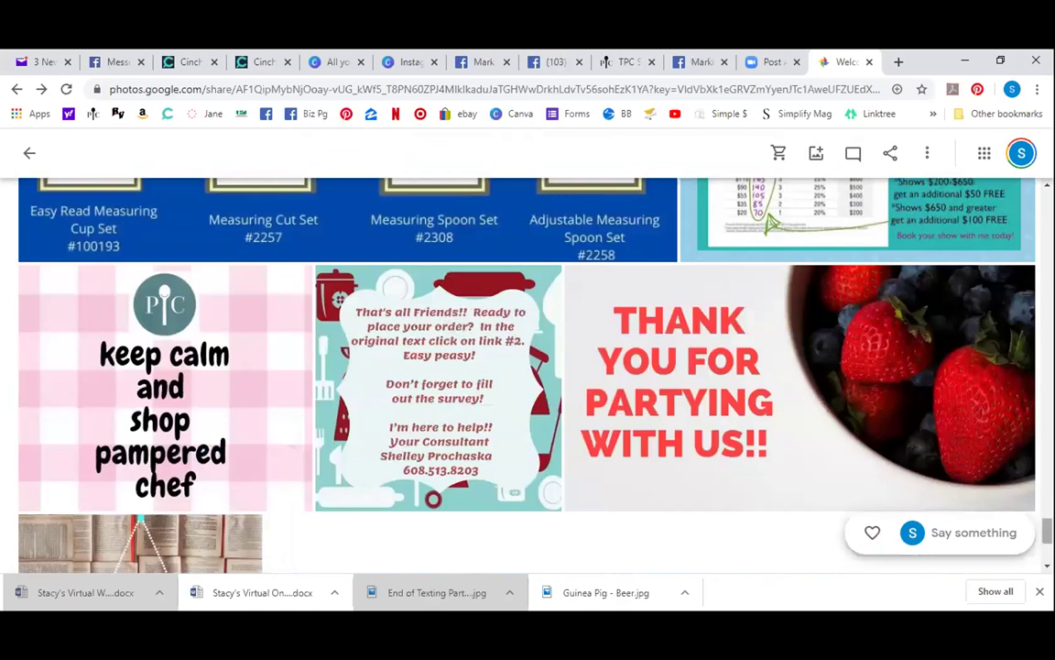
pyautogui.scroll(-3, 572, 492)
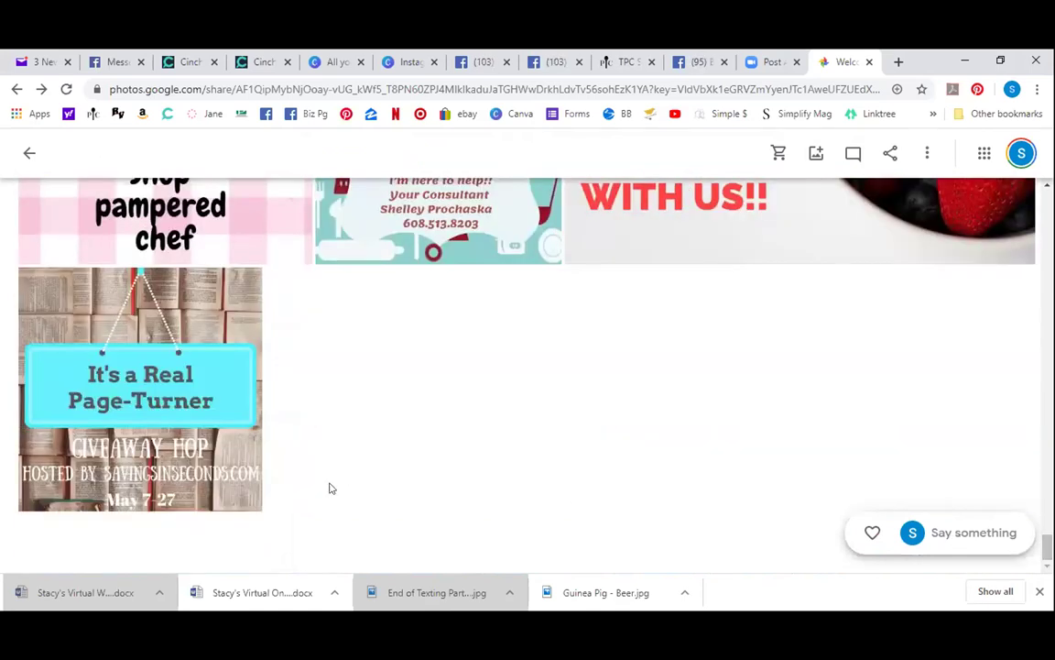
pyautogui.click(89, 392)
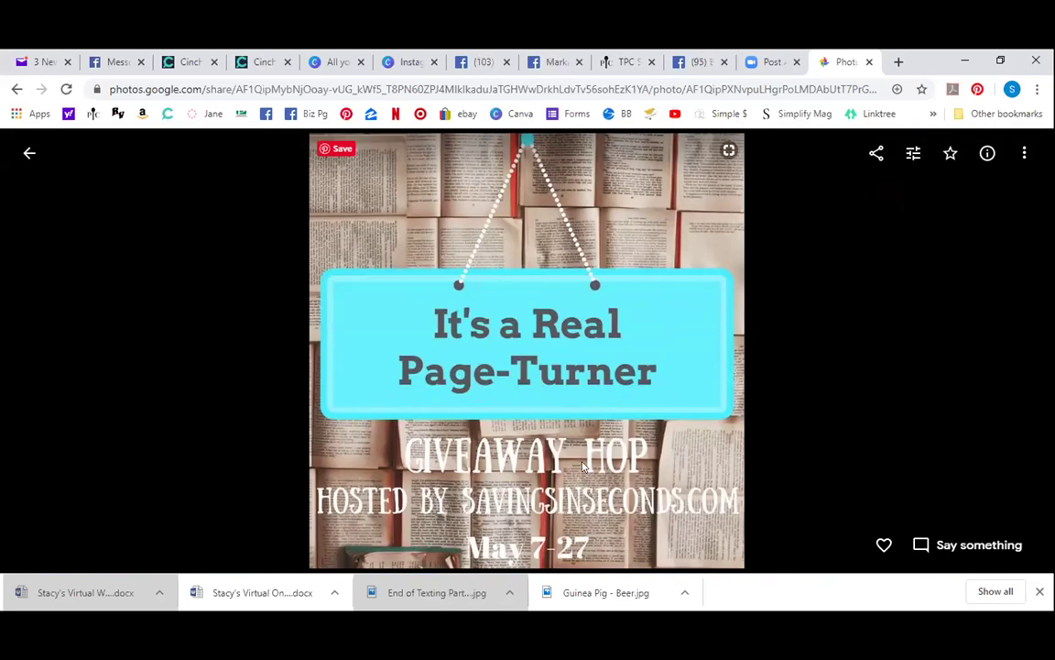
pyautogui.click(40, 161)
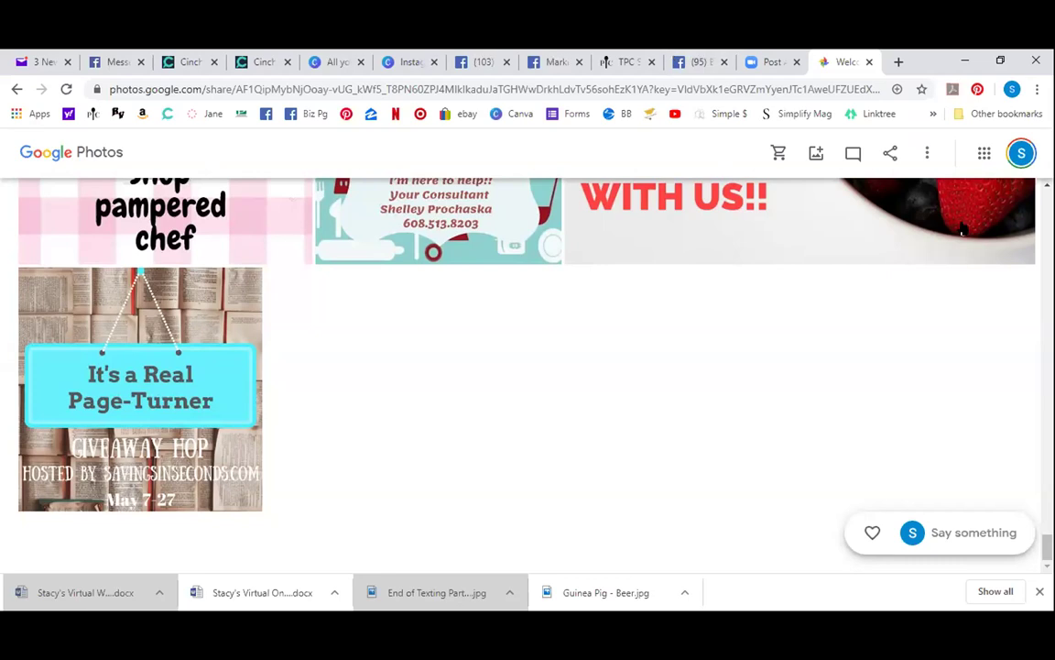
# - Create a sharing link for the party album and copy it
pyautogui.click(887, 157)
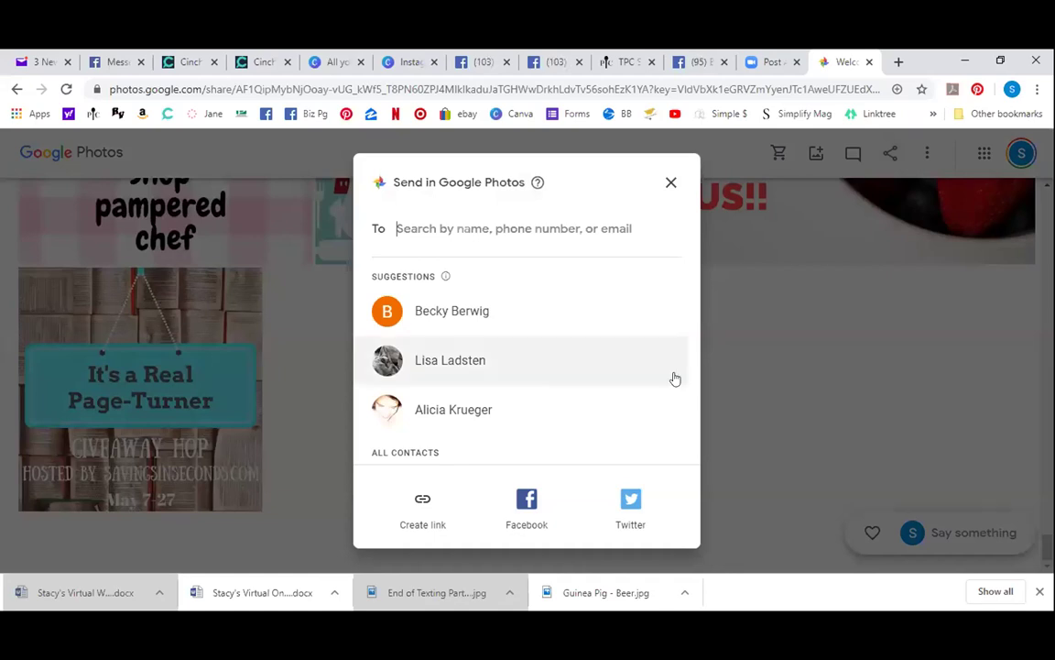
pyautogui.click(421, 501)
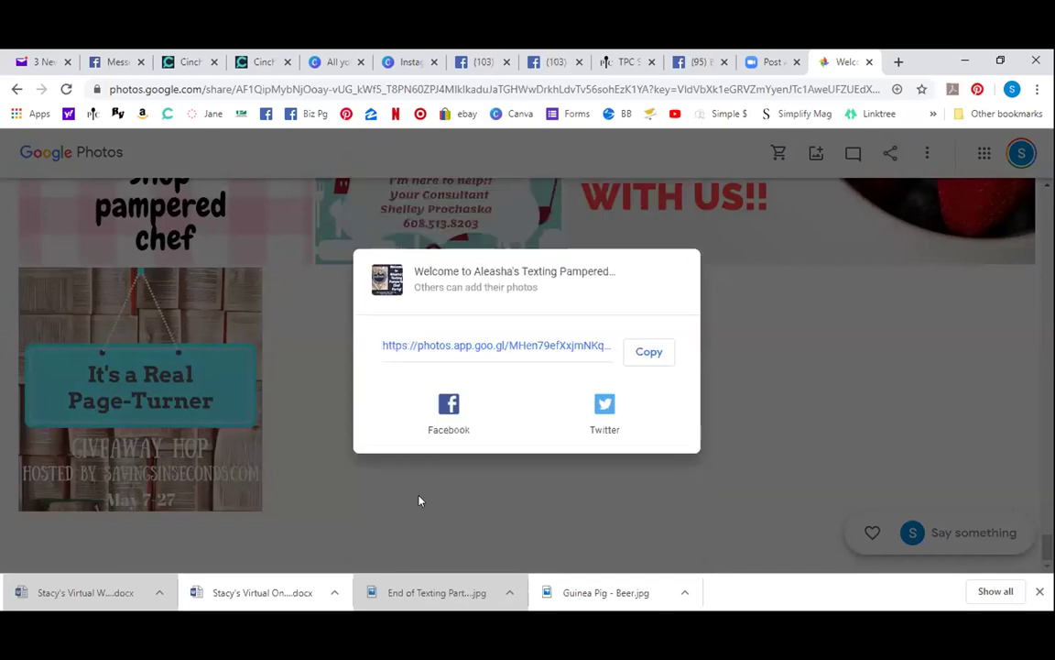
pyautogui.click(650, 353)
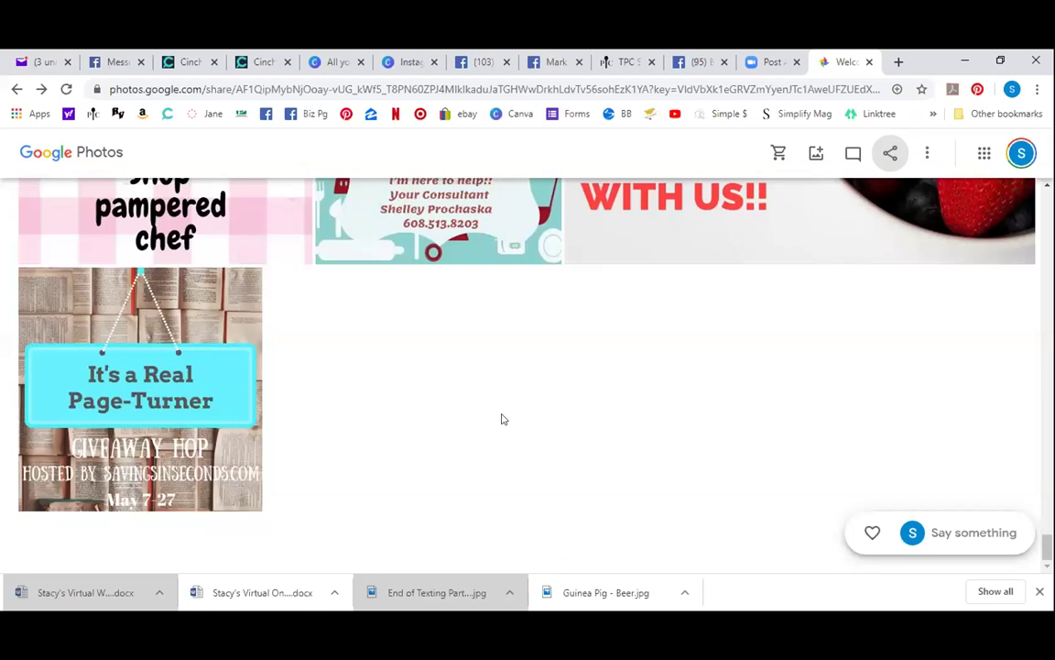
# - Look back through the shared album's pictures from the end towards its beginning
pyautogui.scroll(5, 528, 375)
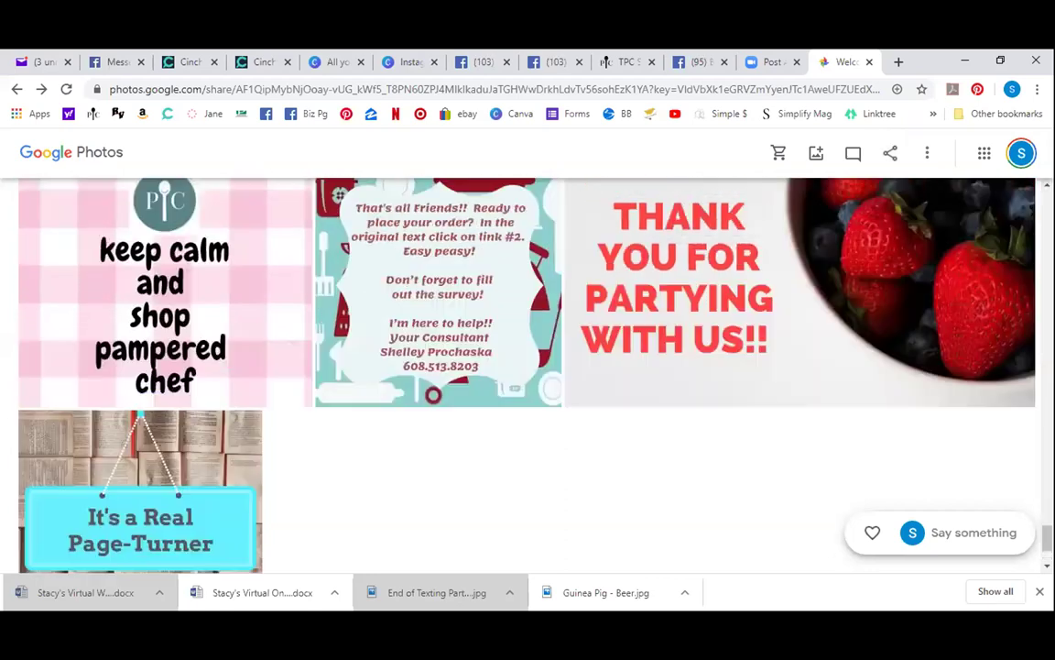
pyautogui.scroll(10, 528, 376)
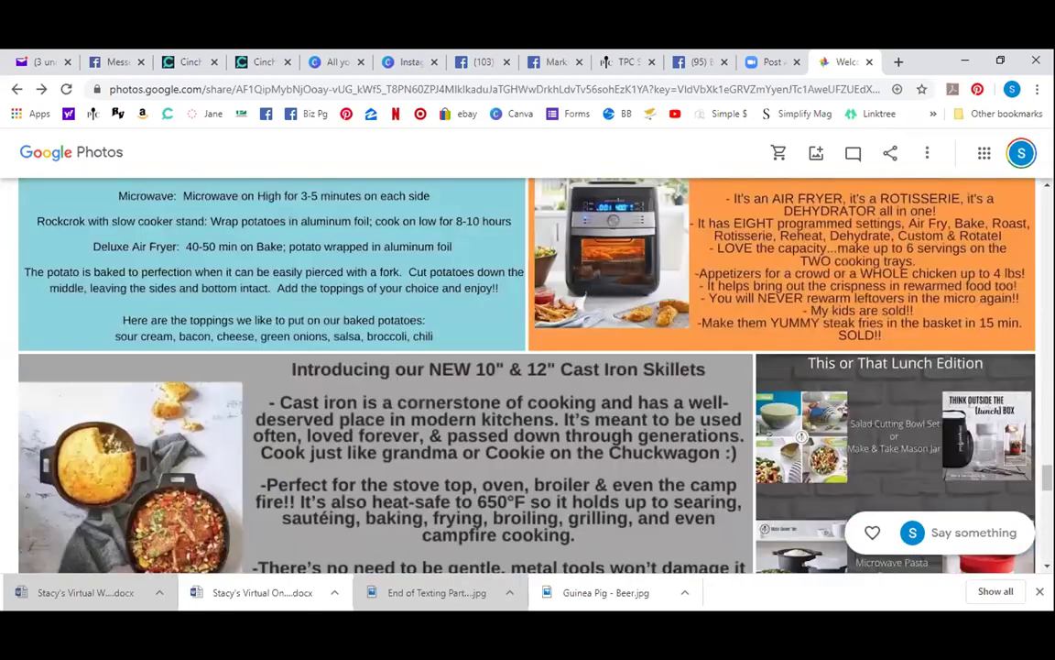
pyautogui.scroll(5, 528, 376)
pyautogui.scroll(6, 527, 375)
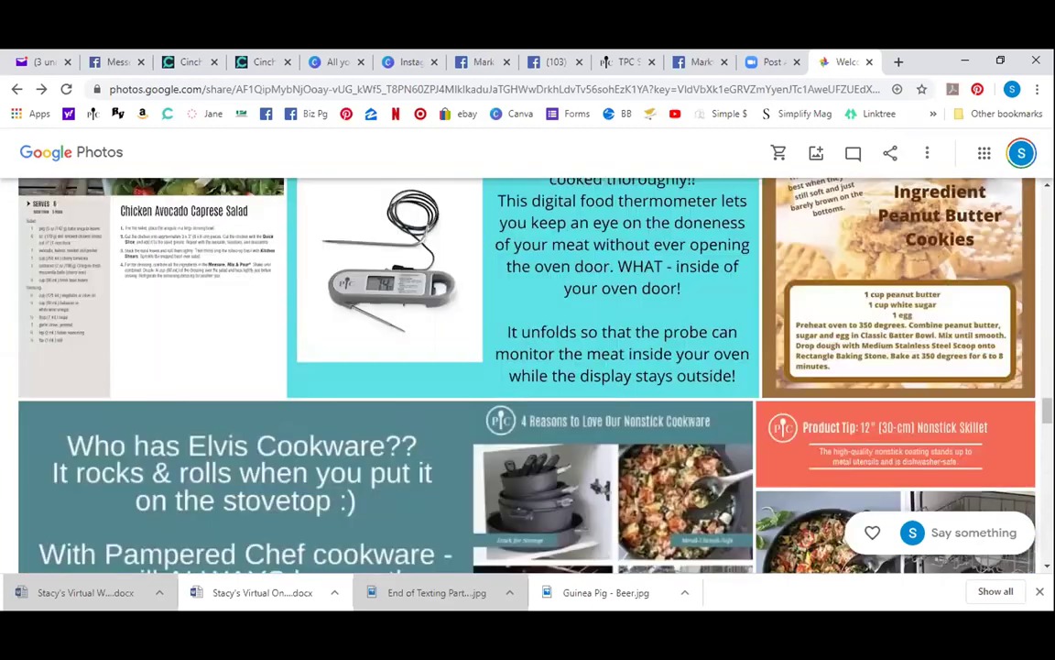
pyautogui.scroll(12, 527, 375)
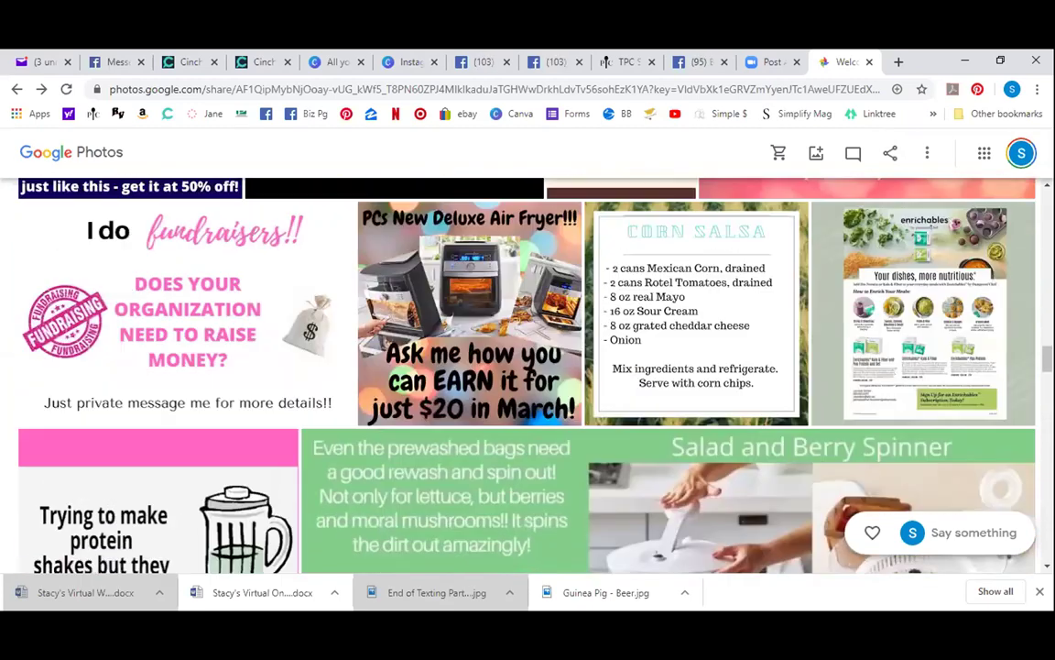
pyautogui.scroll(4, 528, 376)
pyautogui.scroll(6, 527, 376)
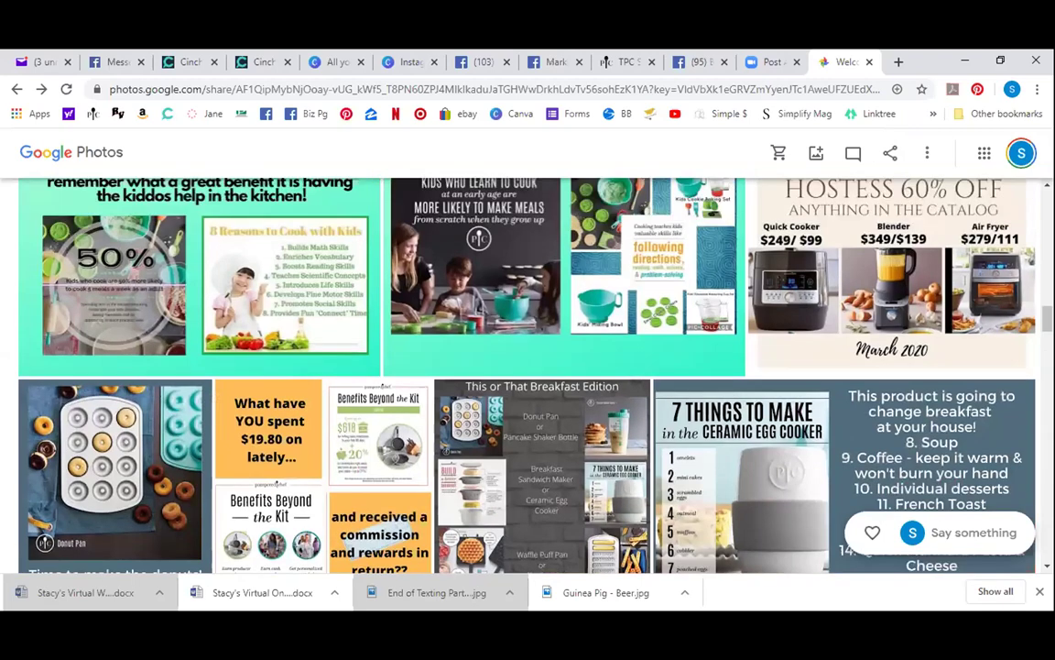
pyautogui.scroll(4, 528, 375)
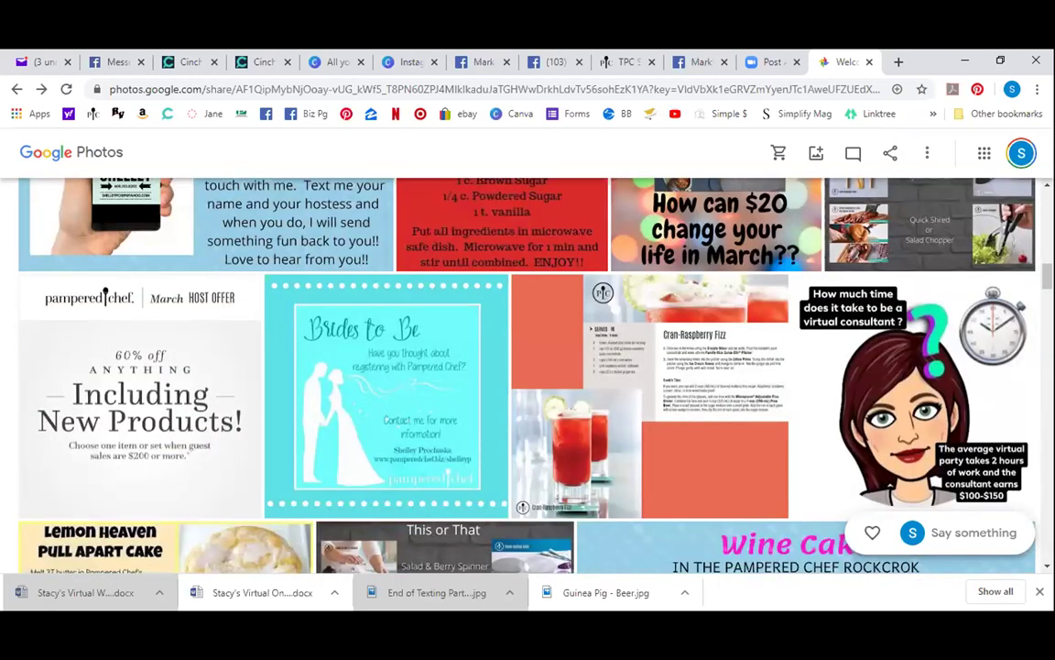
pyautogui.scroll(8, 528, 376)
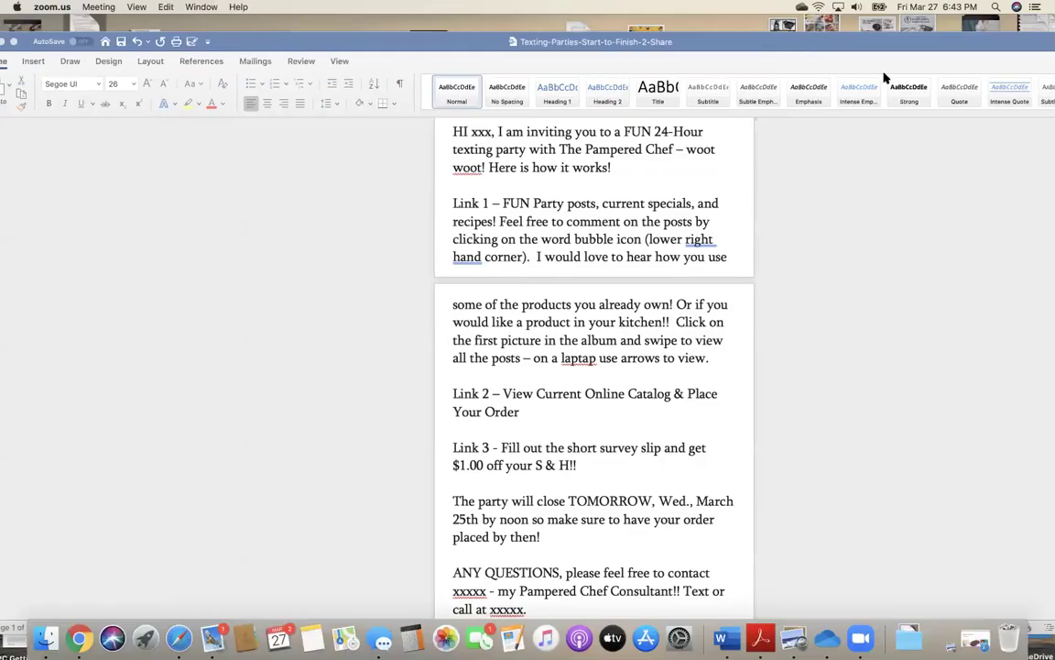
# - Bring the Word document with the texting party invitation fully into view, and switch to Safari with the other texting party album
pyautogui.doubleClick(742, 37)
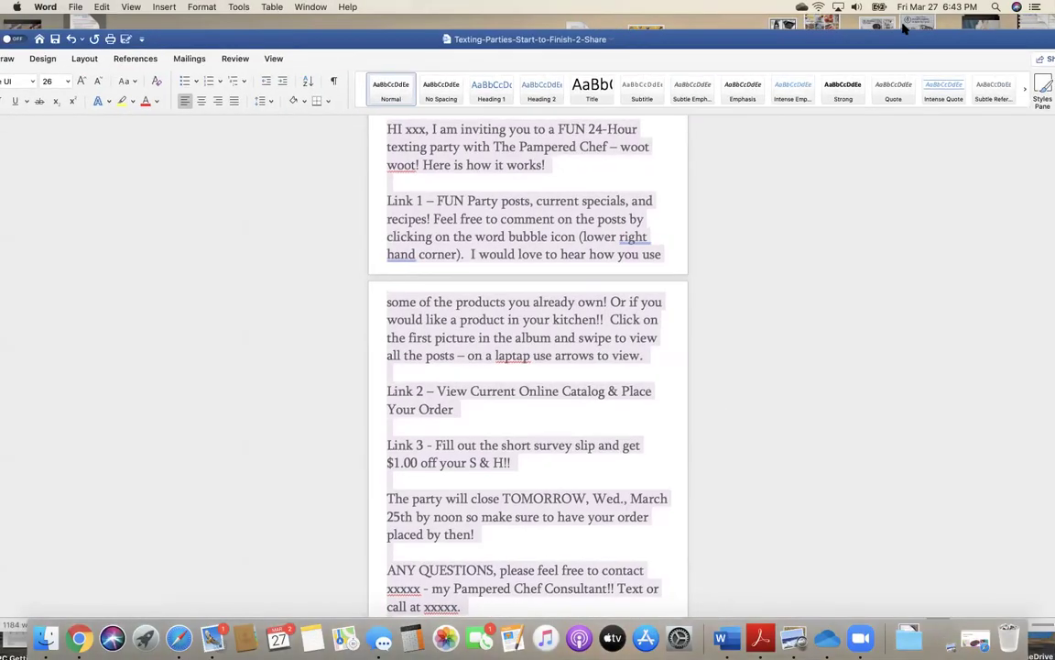
pyautogui.moveTo(929, 20); pyautogui.dragTo(812, 29)
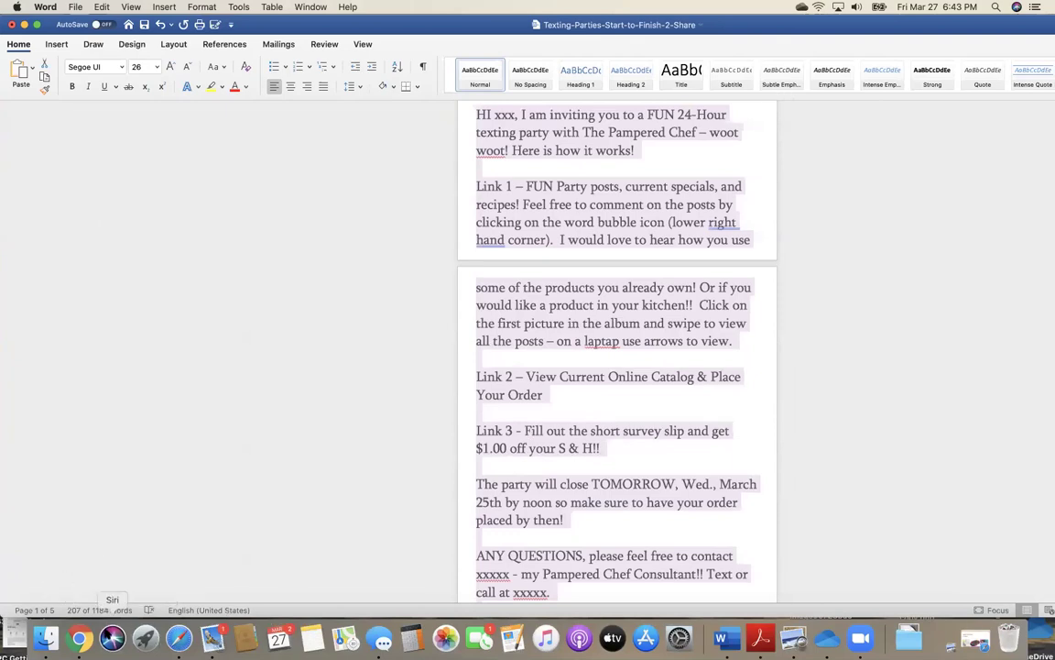
pyautogui.click(179, 638)
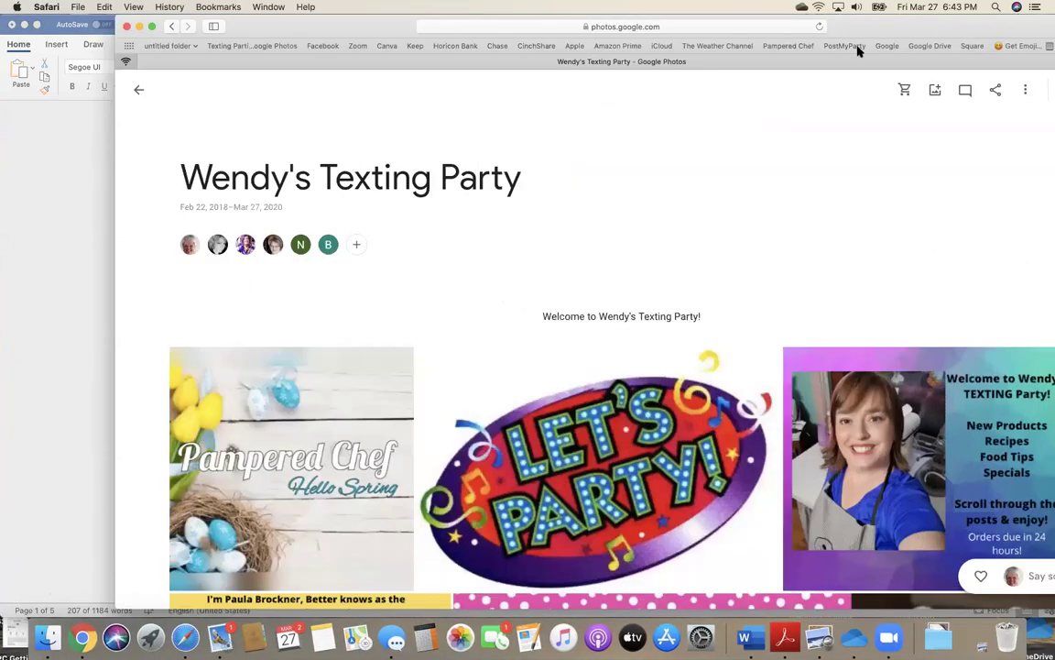
# - Bring the Safari window fully into view and look over the opening pictures of the texting party album
pyautogui.doubleClick(792, 19)
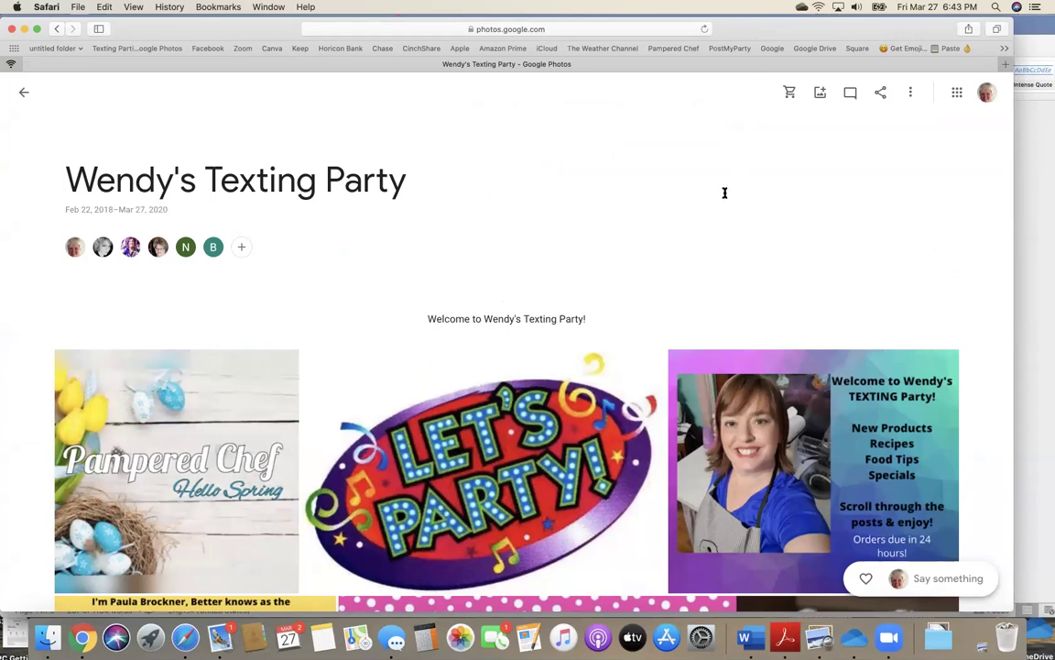
pyautogui.scroll(-3, 724, 192)
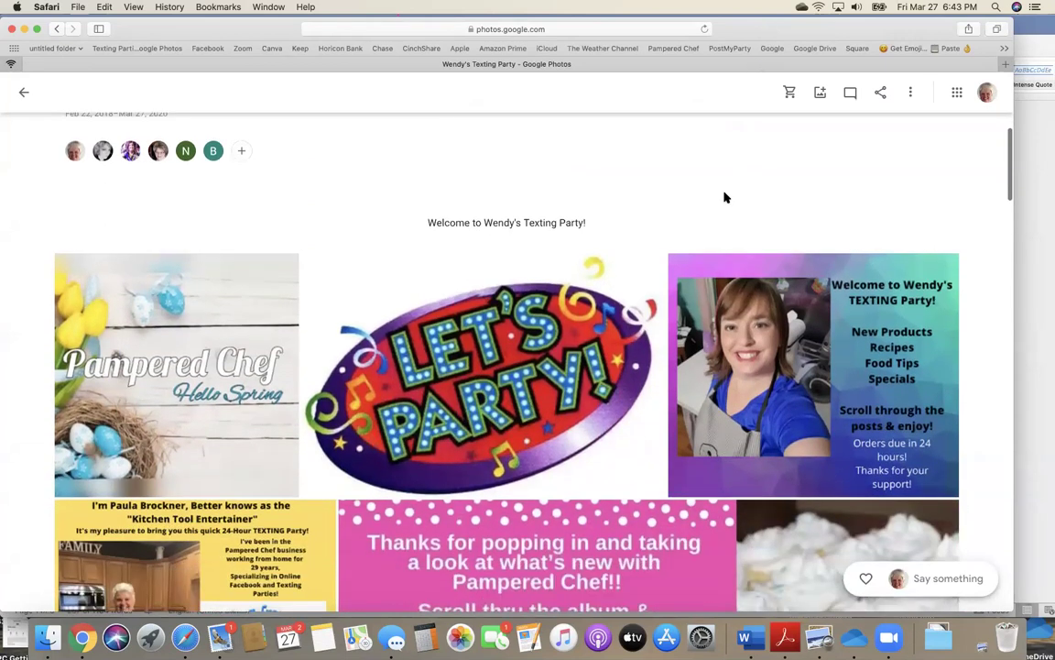
pyautogui.scroll(3, 725, 193)
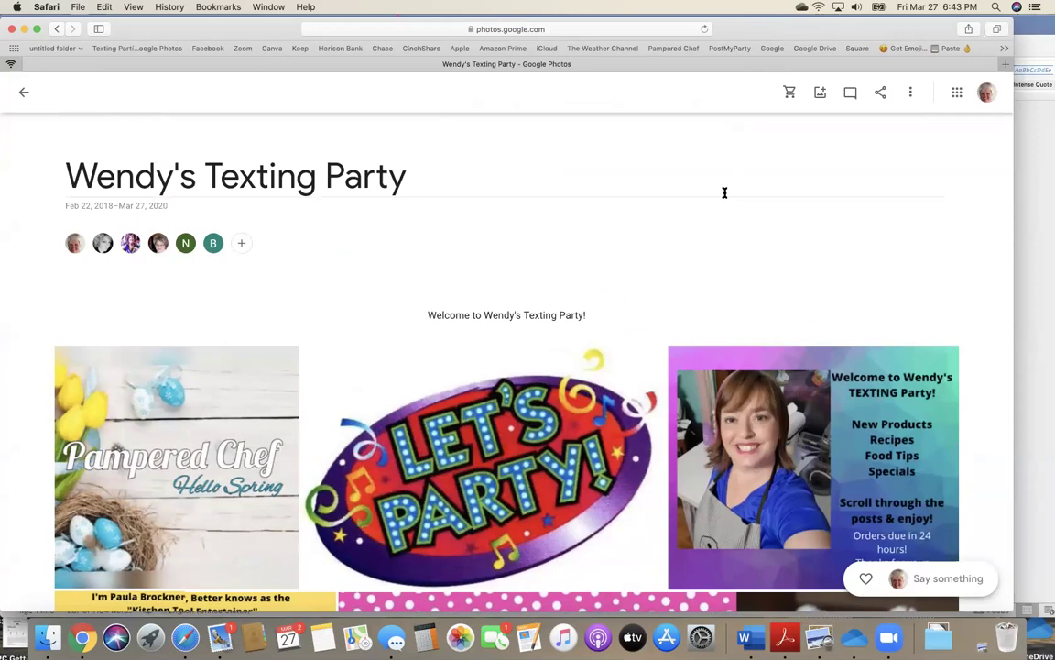
pyautogui.scroll(-1, 724, 194)
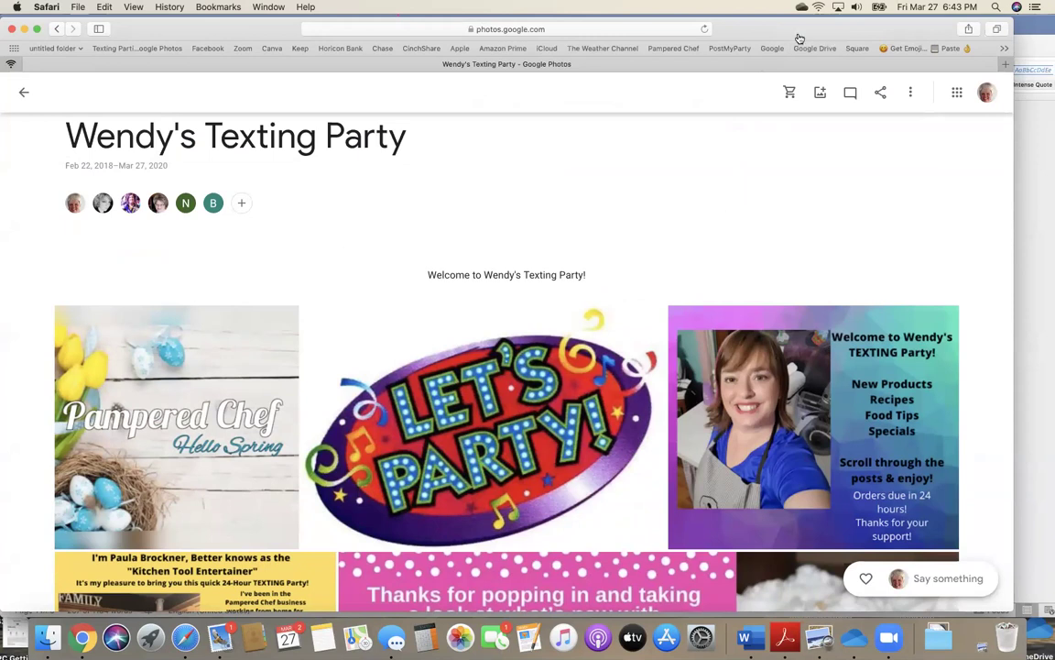
pyautogui.moveTo(808, 20); pyautogui.dragTo(854, 8)
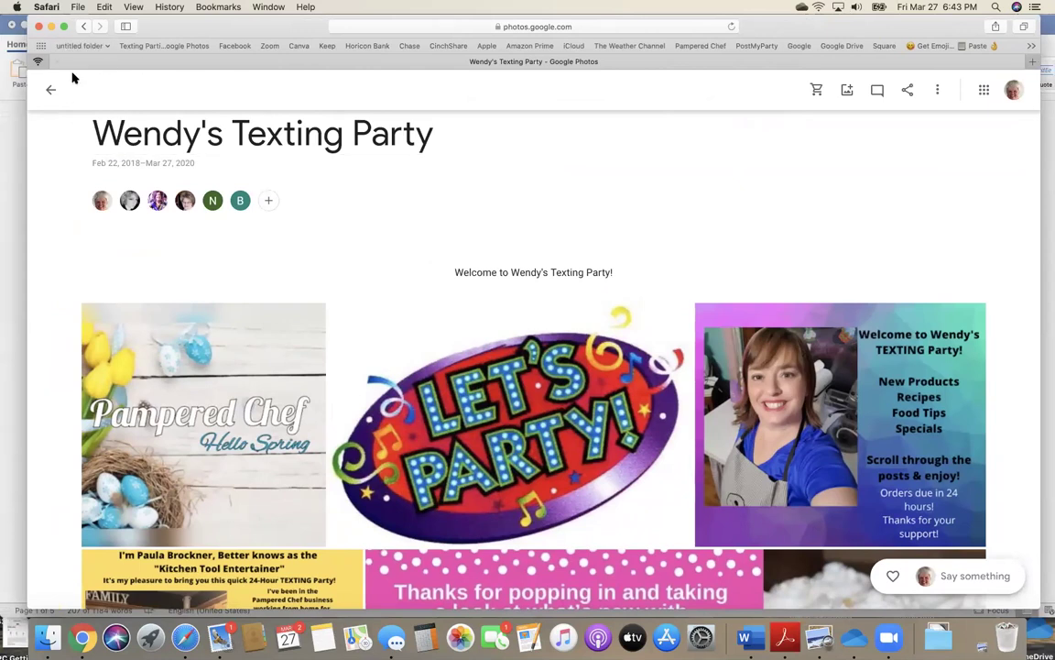
# - Leave the party album, check the overview of all albums and return to the list of shared albums
pyautogui.click(52, 93)
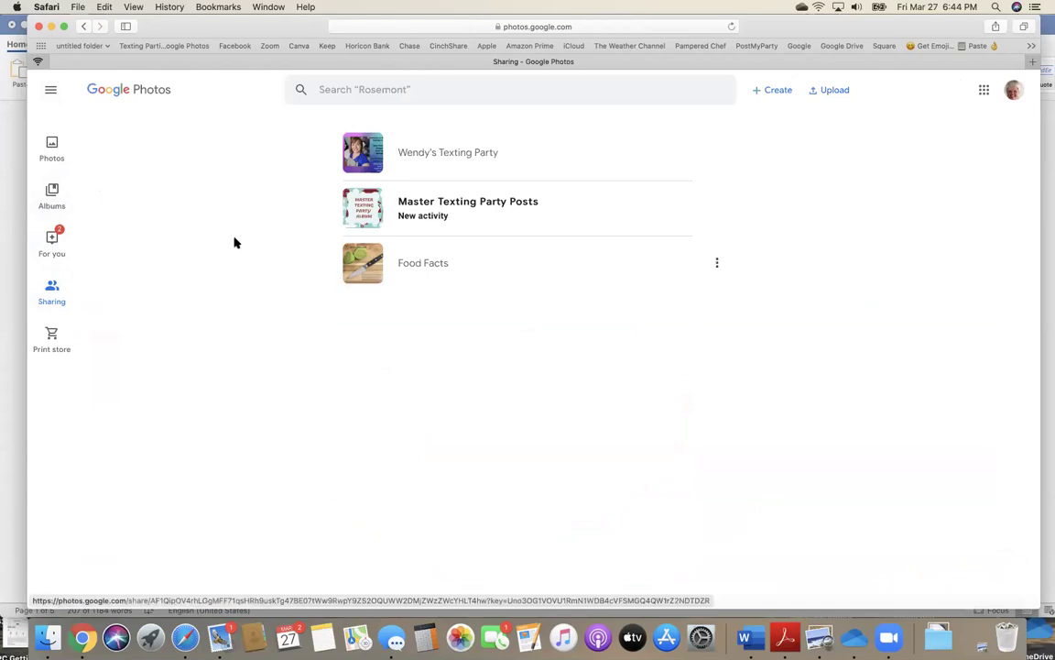
pyautogui.click(54, 193)
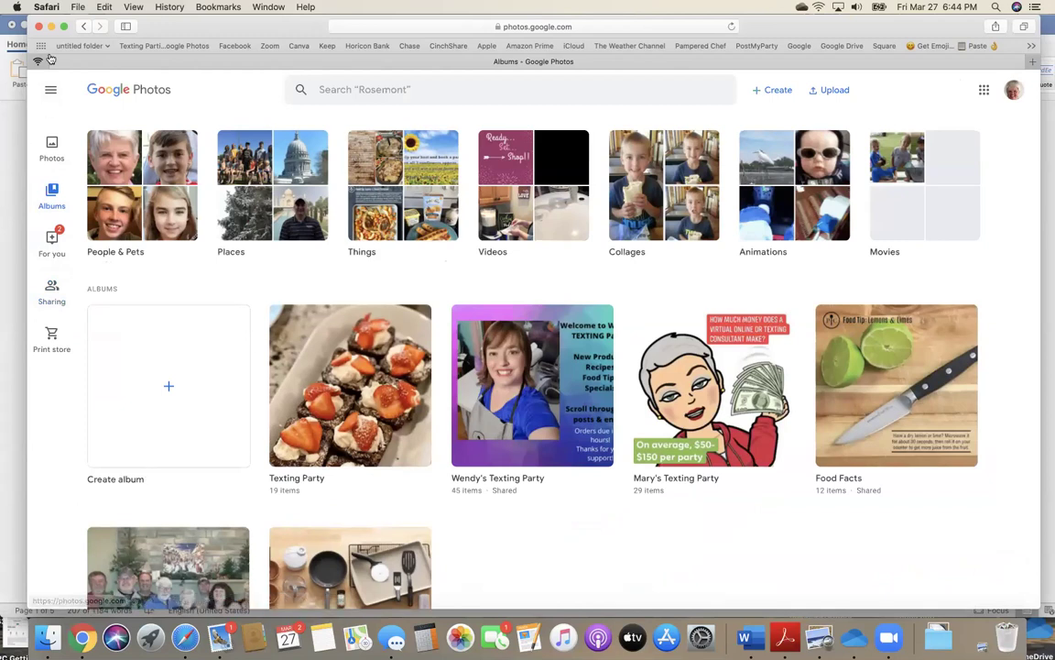
pyautogui.click(82, 26)
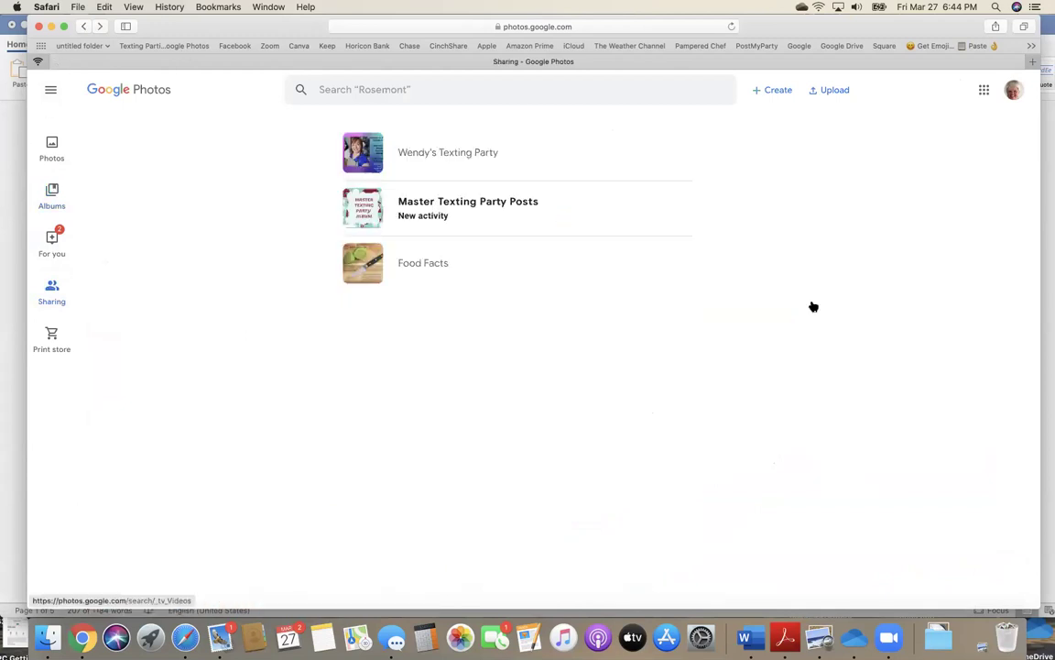
# - Look over the Food Facts shared album and reopen the shared texting party album
pyautogui.click(370, 272)
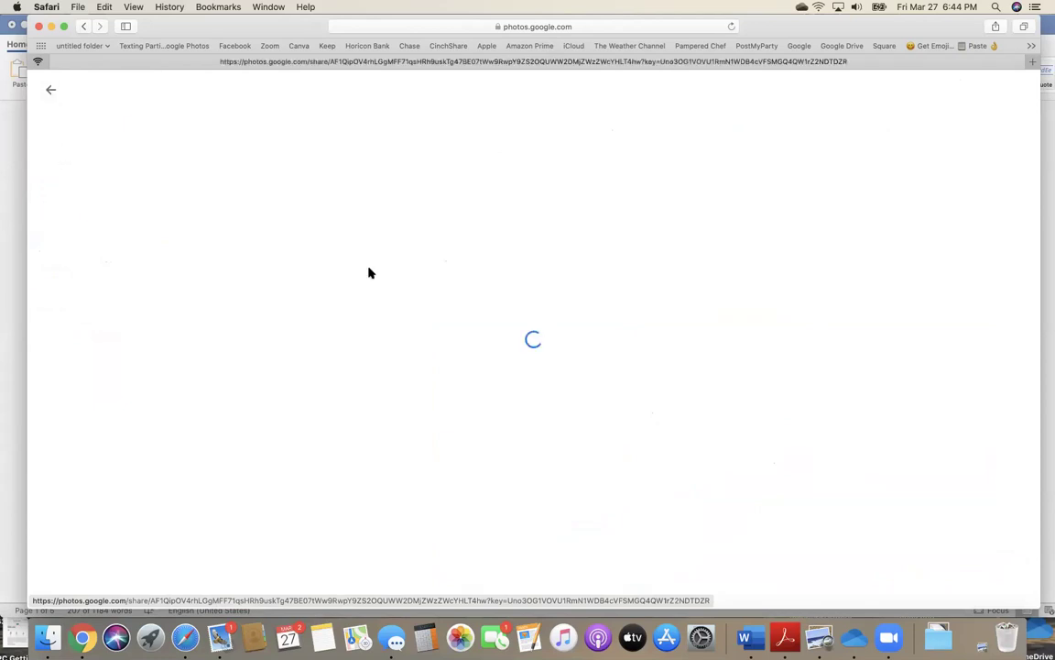
pyautogui.scroll(-3, 420, 293)
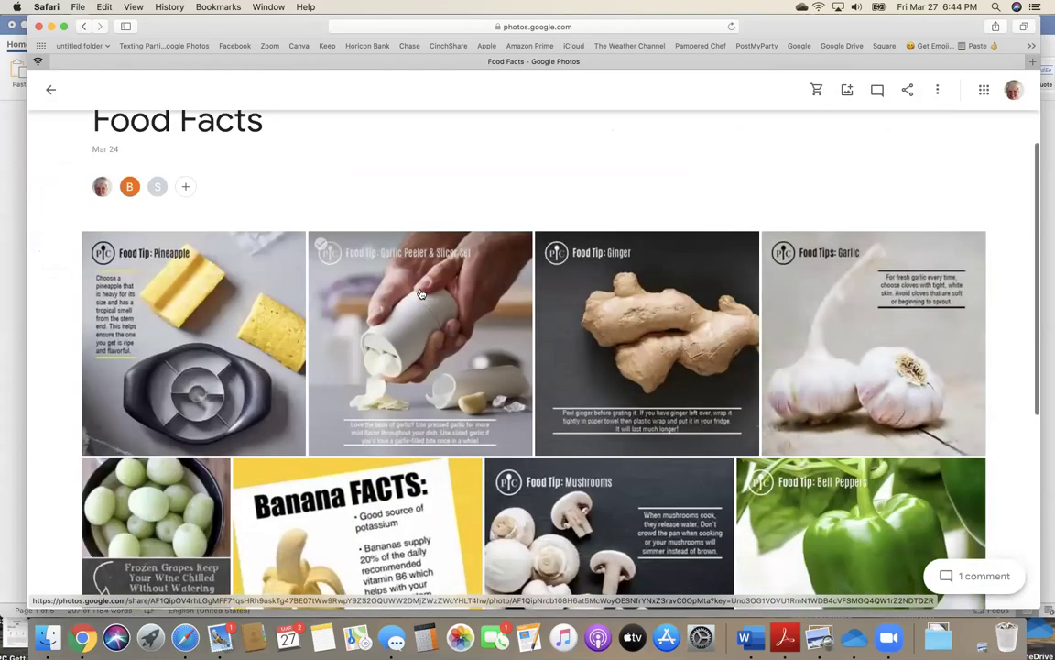
pyautogui.scroll(3, 139, 148)
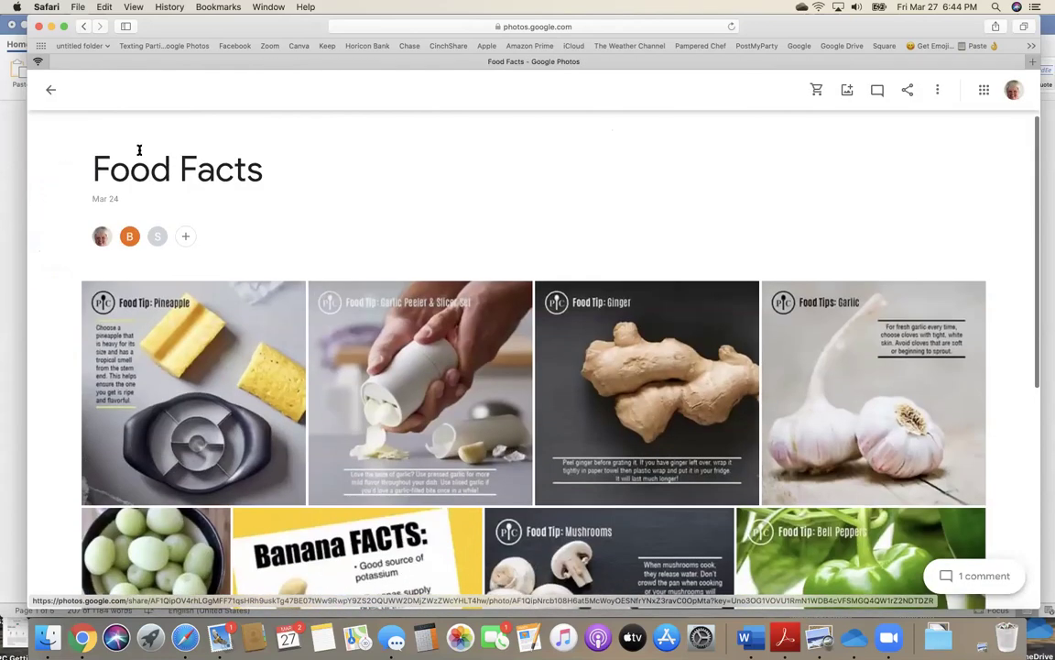
pyautogui.click(49, 90)
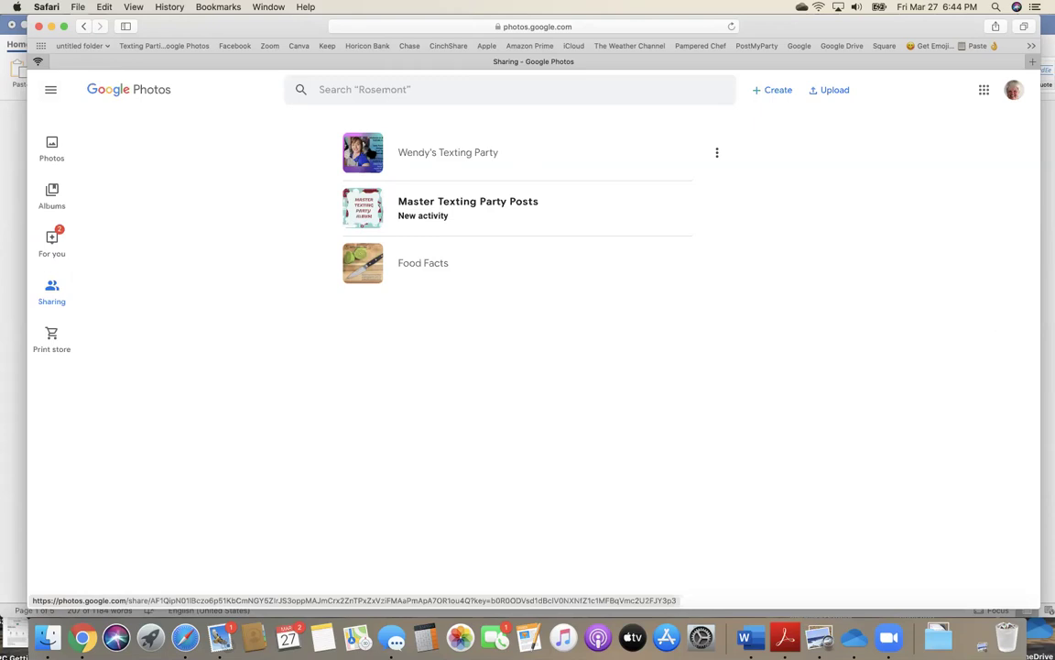
pyautogui.click(377, 153)
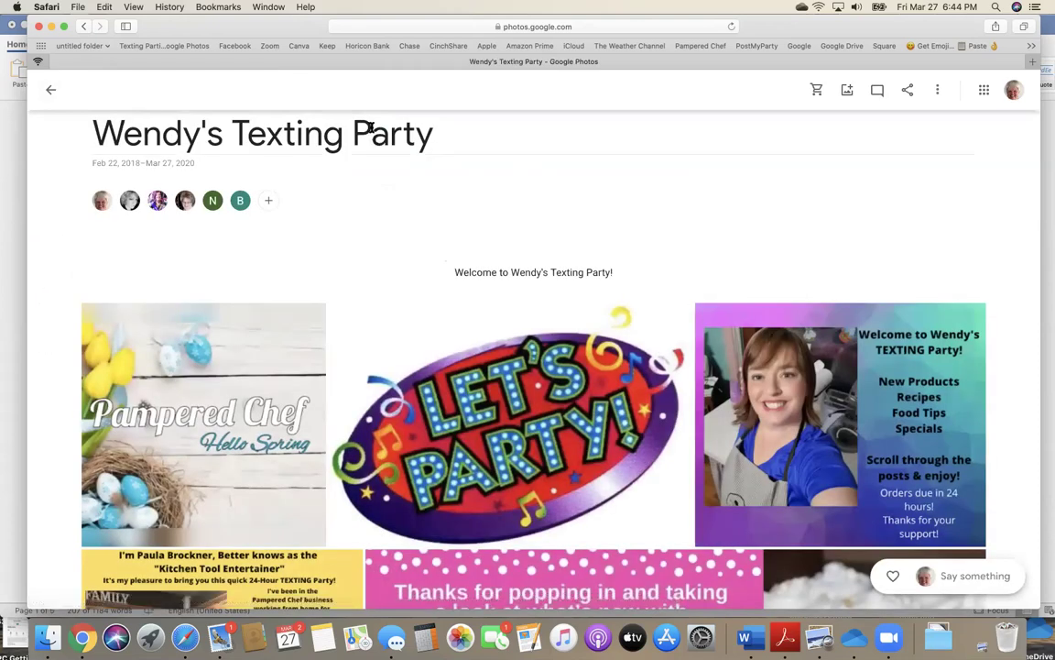
# - Clear the Word window away to expose the desktop and upload the quick-slice how-to MP4 video from there to the party album
pyautogui.click(20, 26)
pyautogui.moveTo(220, 20); pyautogui.dragTo(290, 25)
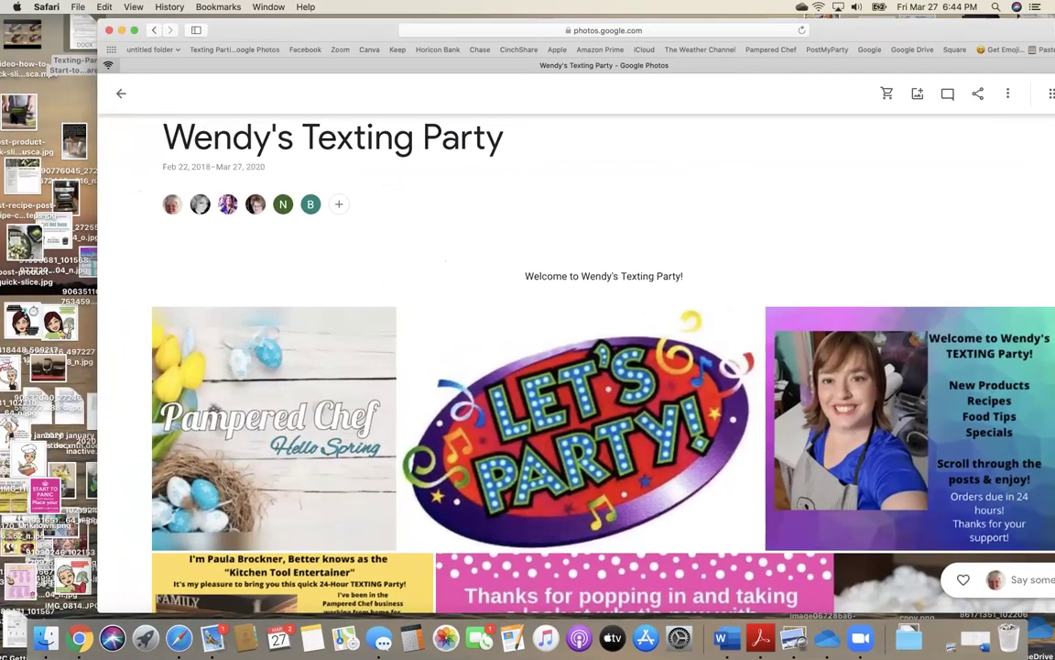
pyautogui.moveTo(22, 35)
pyautogui.moveTo(22, 35); pyautogui.dragTo(610, 426)
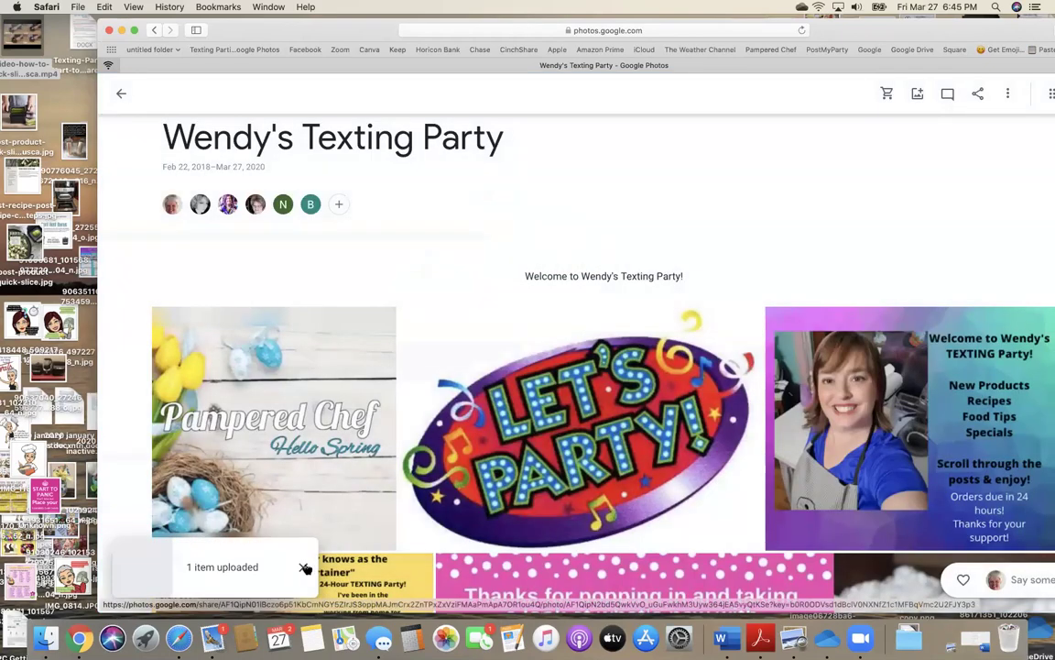
pyautogui.click(302, 563)
# - Find the quick-slice video in the party album, open it and return to the album
pyautogui.scroll(-10, 550, 509)
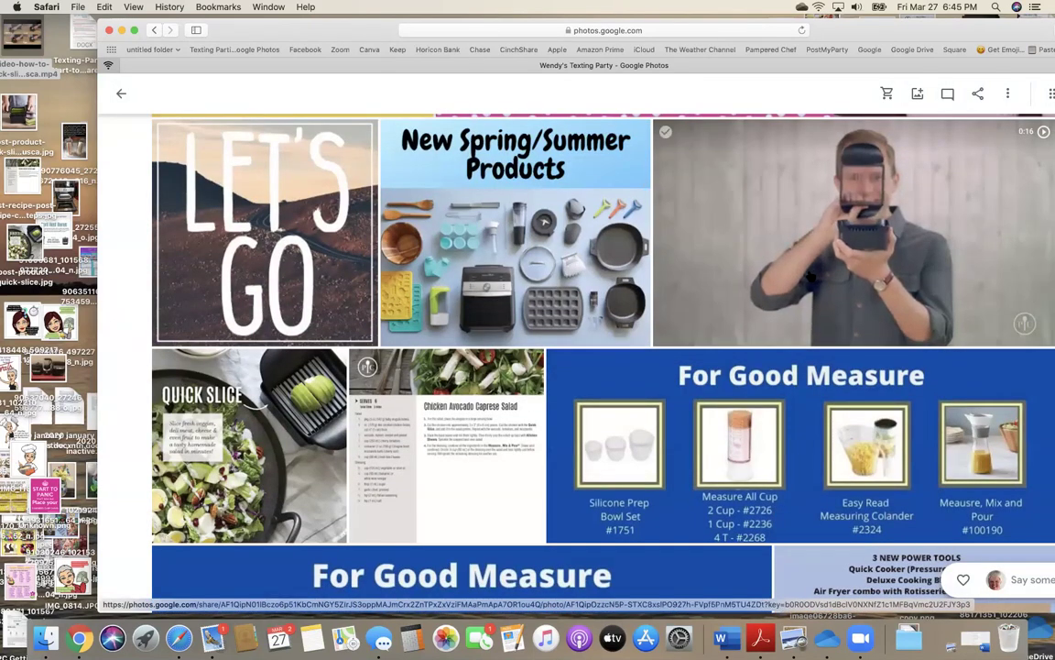
pyautogui.click(818, 275)
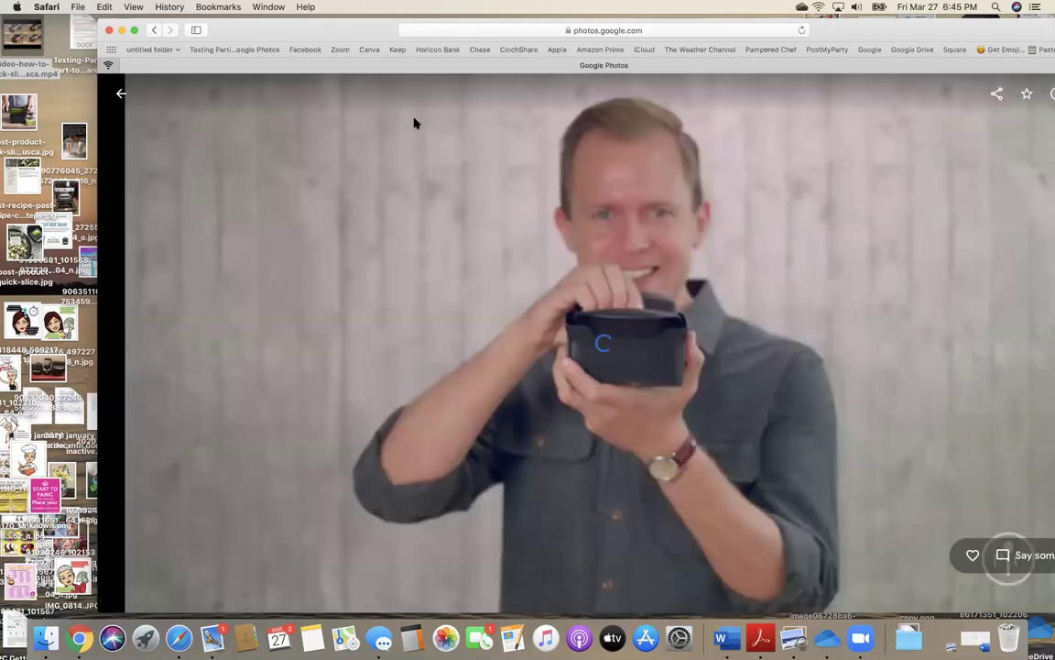
pyautogui.click(156, 30)
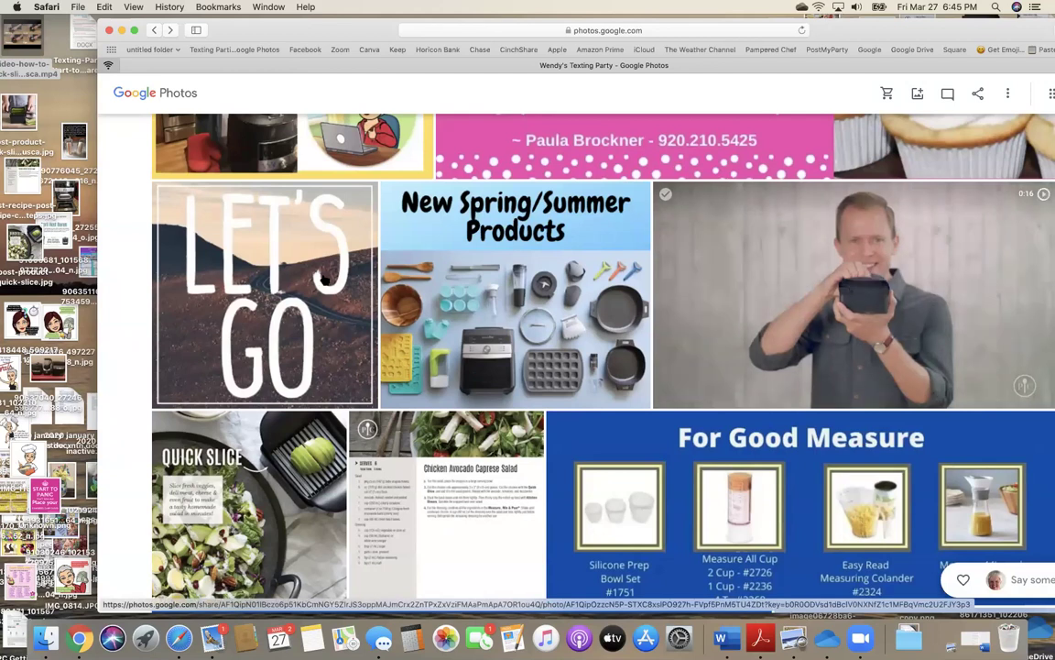
# - Upload the butter-softening tip picture from the desktop to the party album and dismiss the upload notice
pyautogui.moveTo(73, 137); pyautogui.dragTo(609, 438)
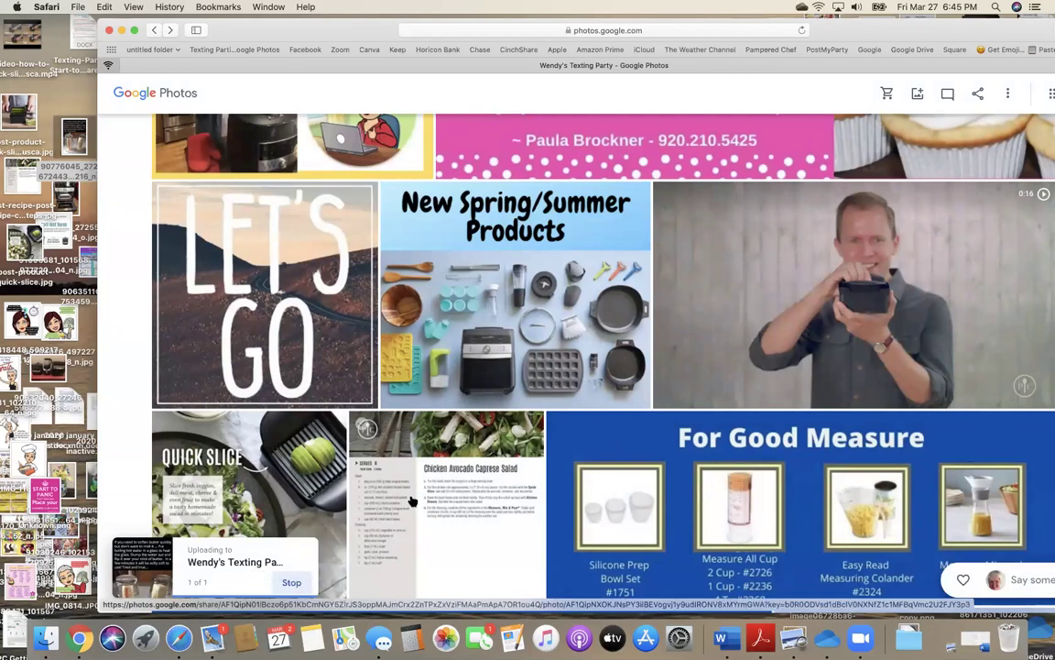
pyautogui.scroll(-2, 412, 499)
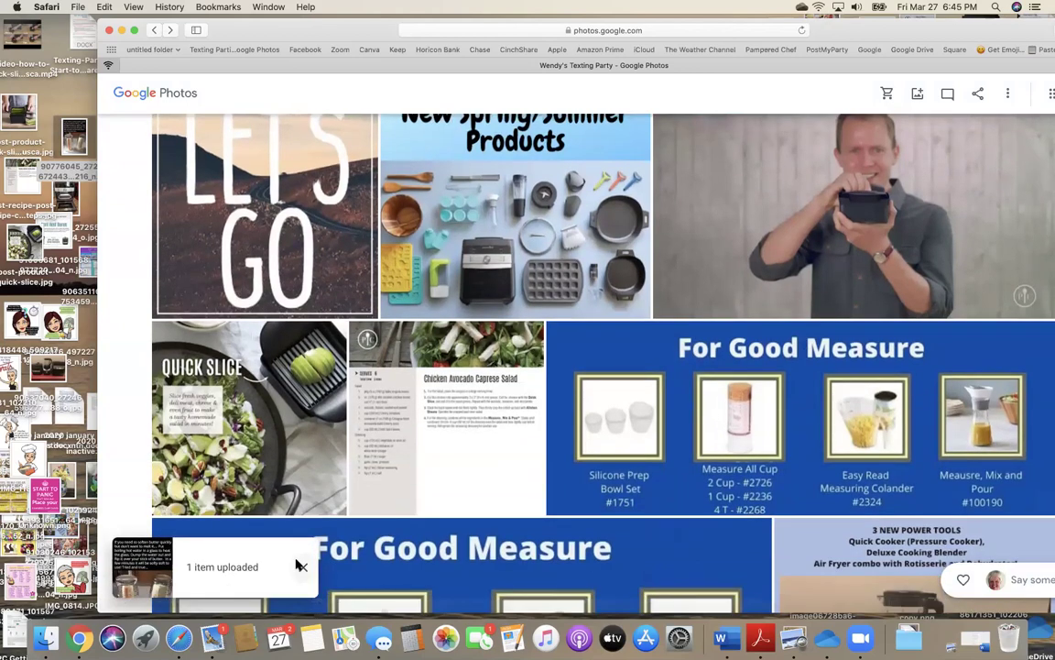
pyautogui.click(301, 563)
# - Find the butter-softening tip picture near the end of the album, view it full size and return to the album
pyautogui.scroll(-1, 497, 483)
pyautogui.scroll(-20, 496, 483)
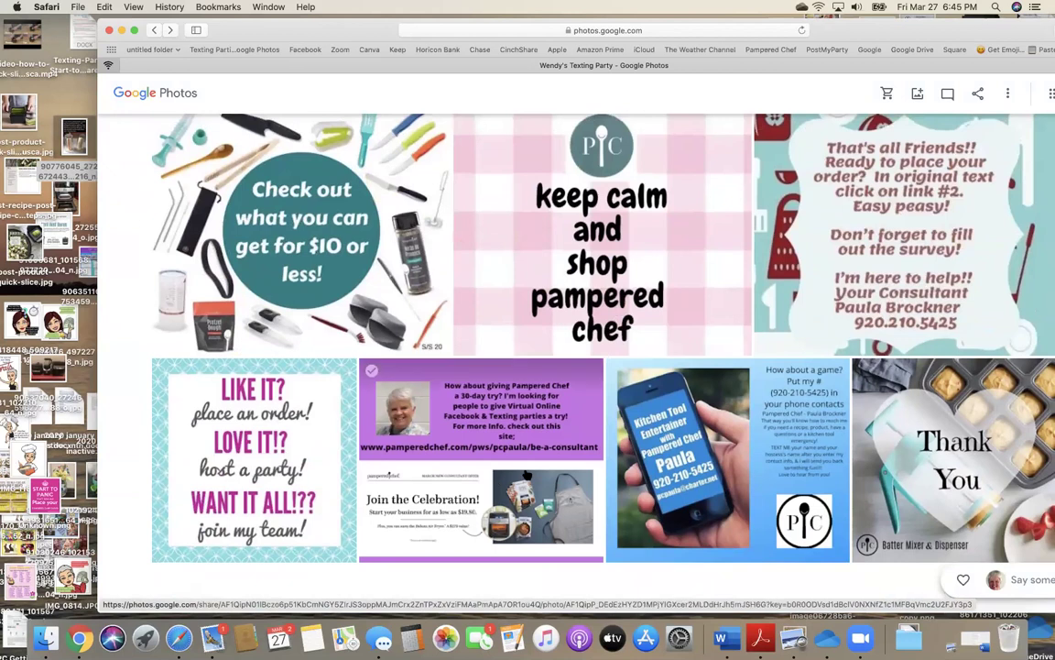
pyautogui.scroll(10, 497, 481)
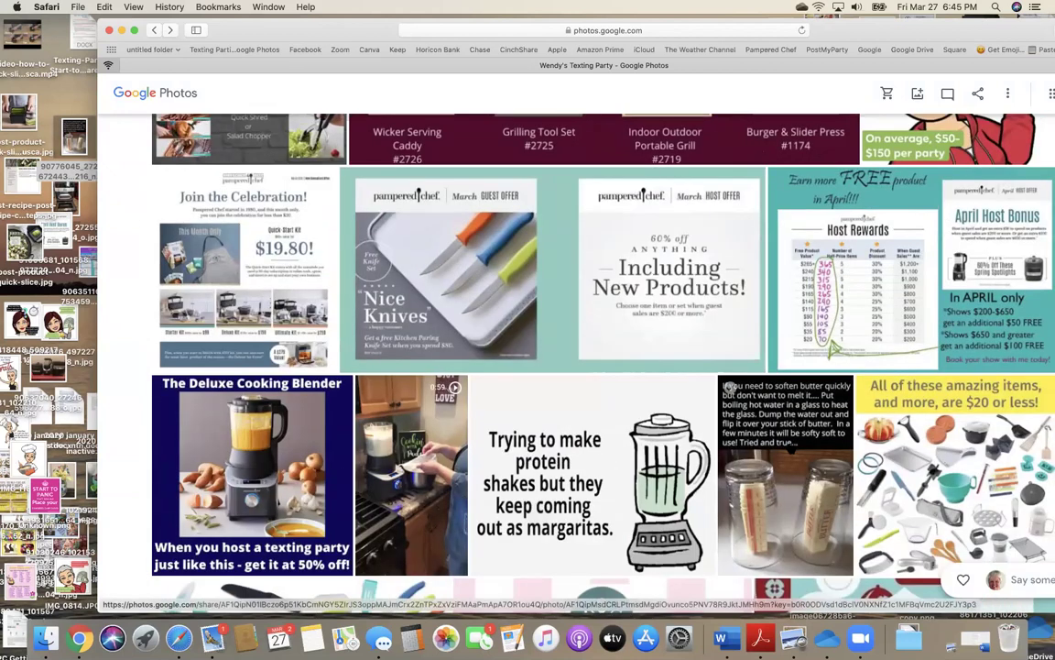
pyautogui.click(752, 430)
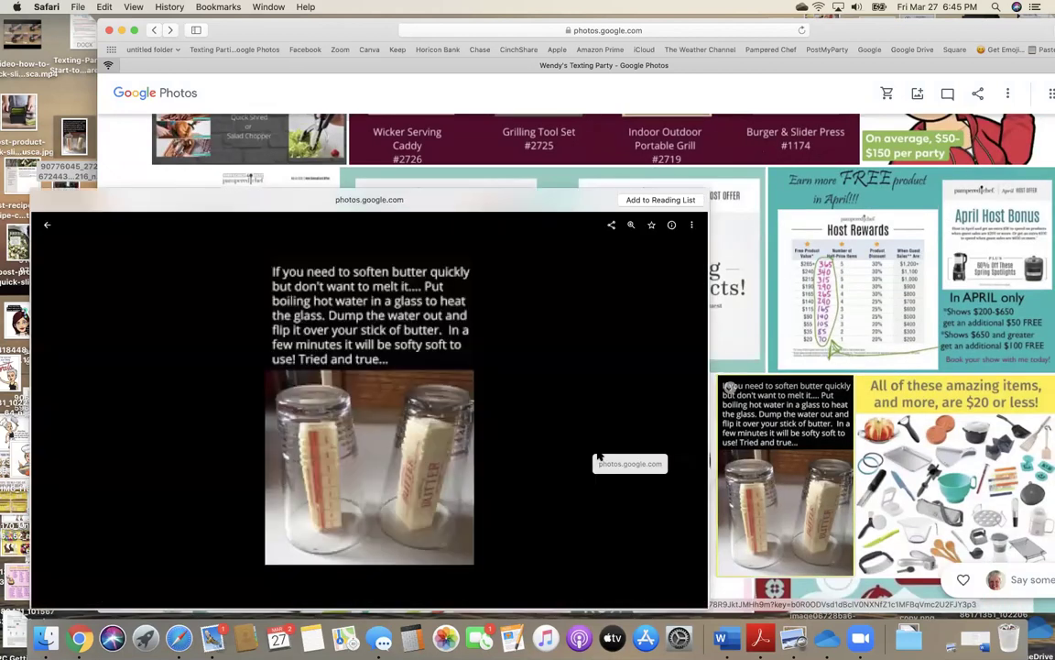
pyautogui.click(730, 389)
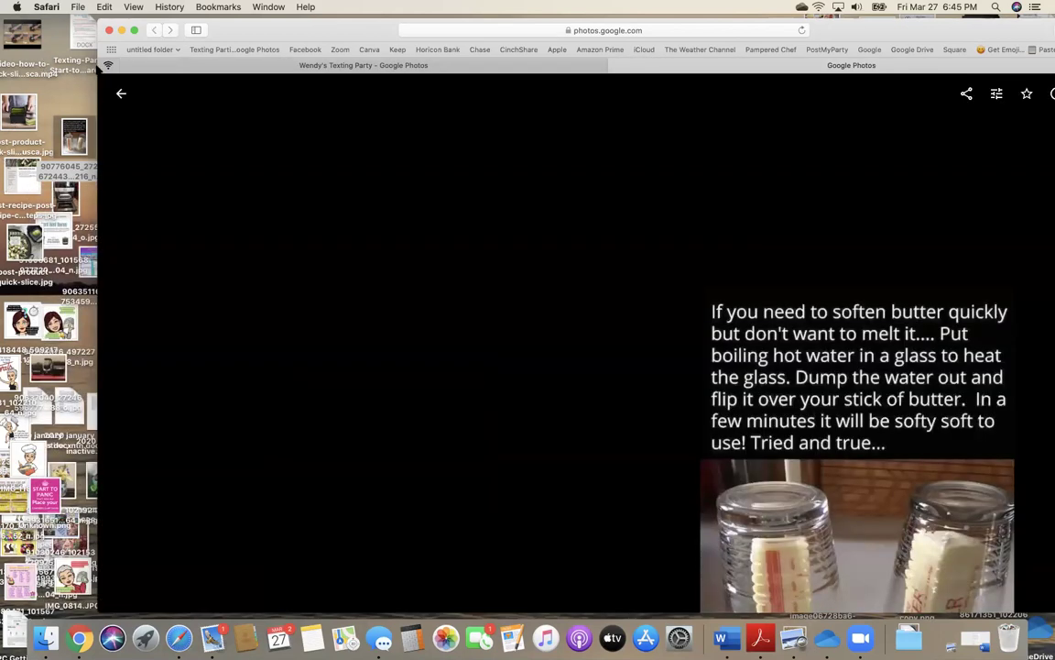
pyautogui.click(121, 92)
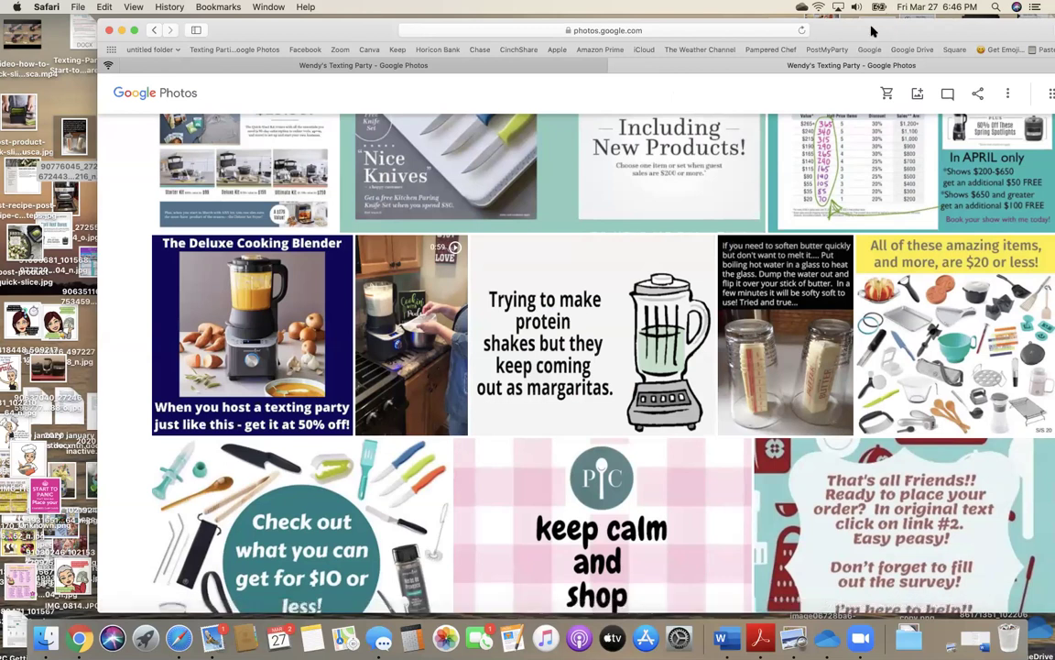
# - Bring the browser window fully into view and go back to the beginning of the party album
pyautogui.moveTo(872, 32); pyautogui.dragTo(795, 28)
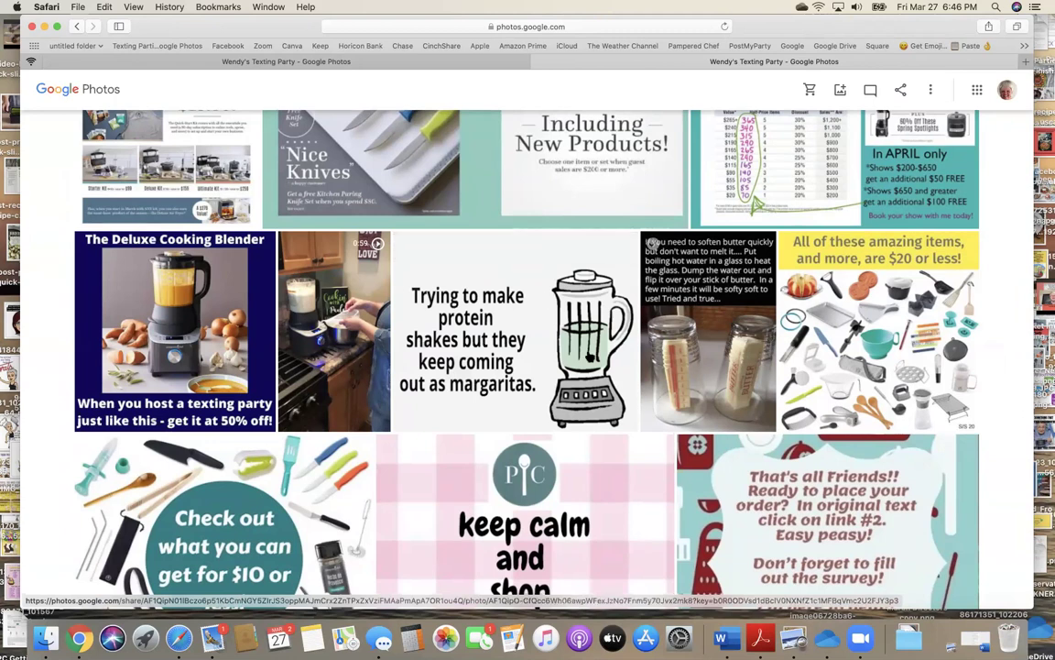
pyautogui.click(931, 92)
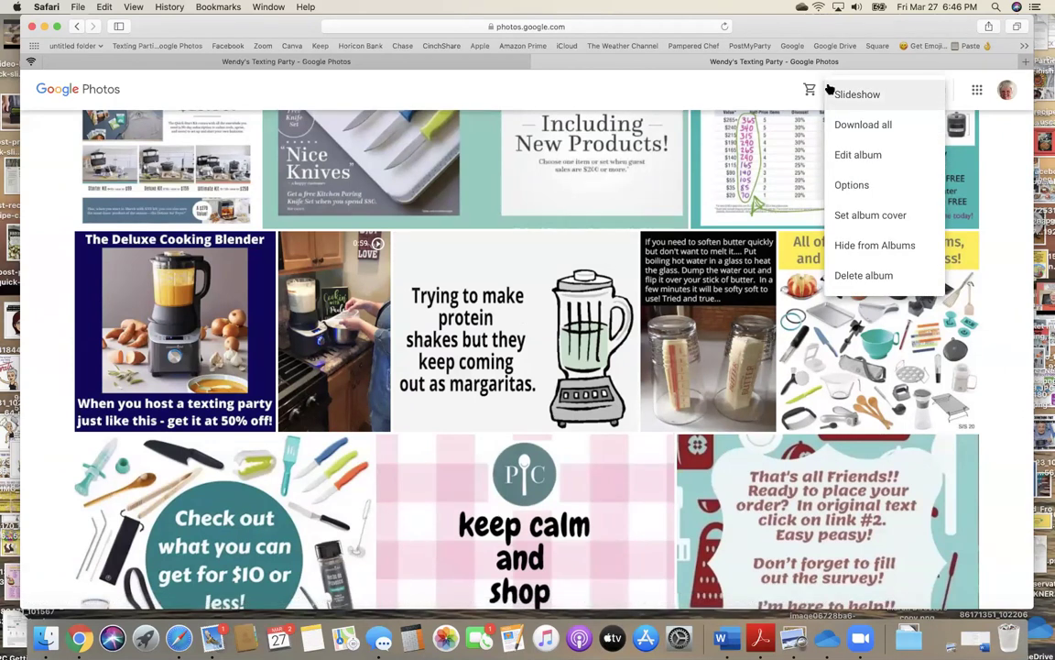
pyautogui.click(750, 79)
pyautogui.scroll(15, 750, 80)
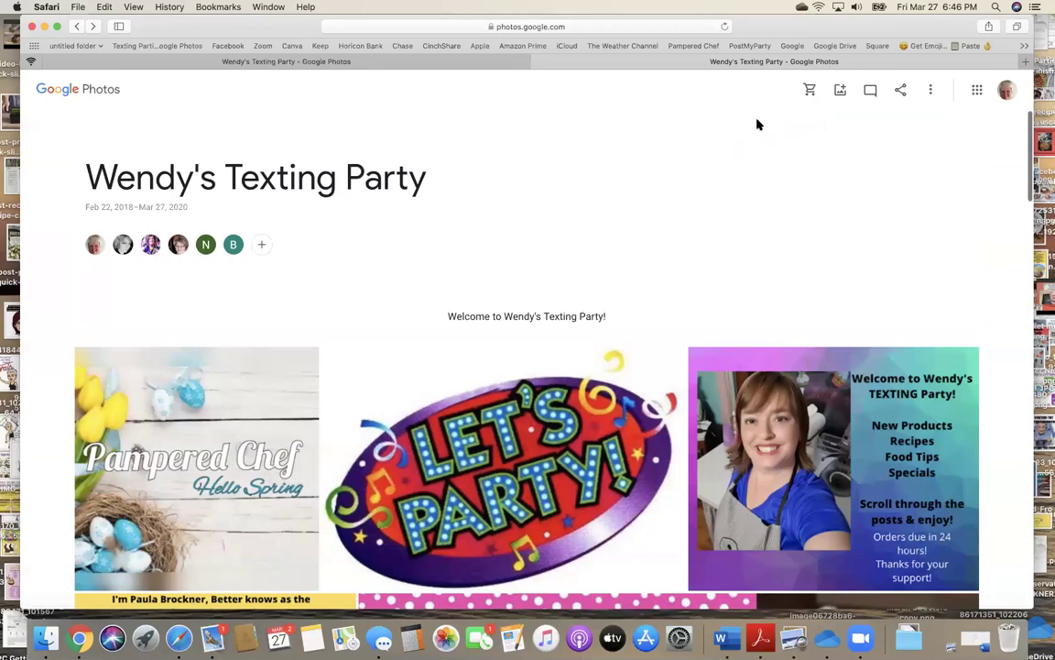
pyautogui.scroll(-3, 634, 301)
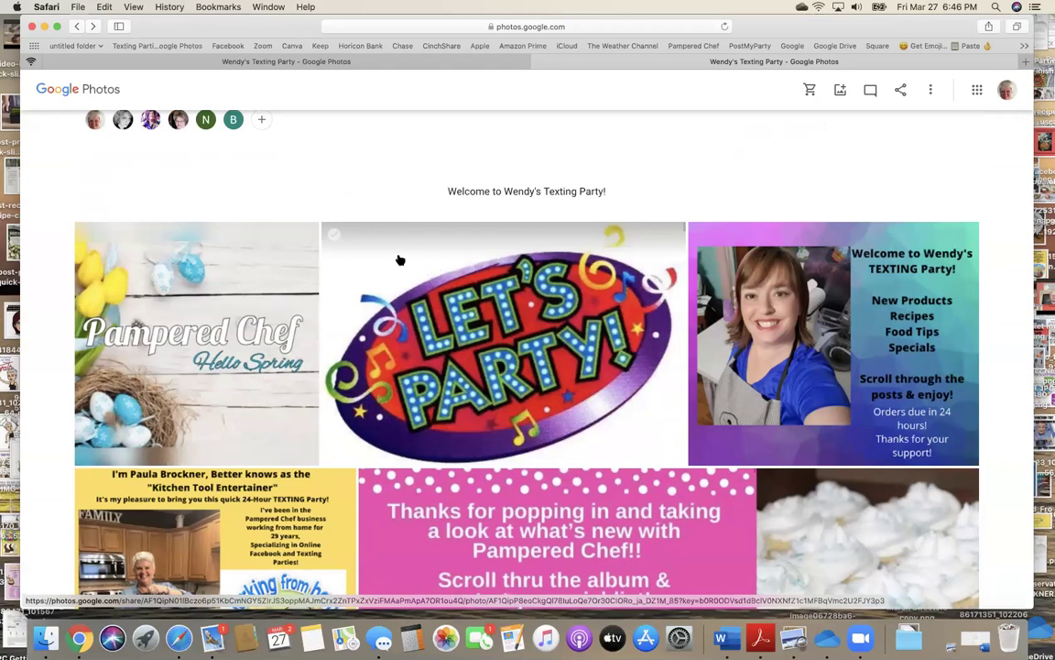
# - Put the party album into edit mode, look over its editing options and finish editing
pyautogui.click(931, 92)
pyautogui.click(861, 155)
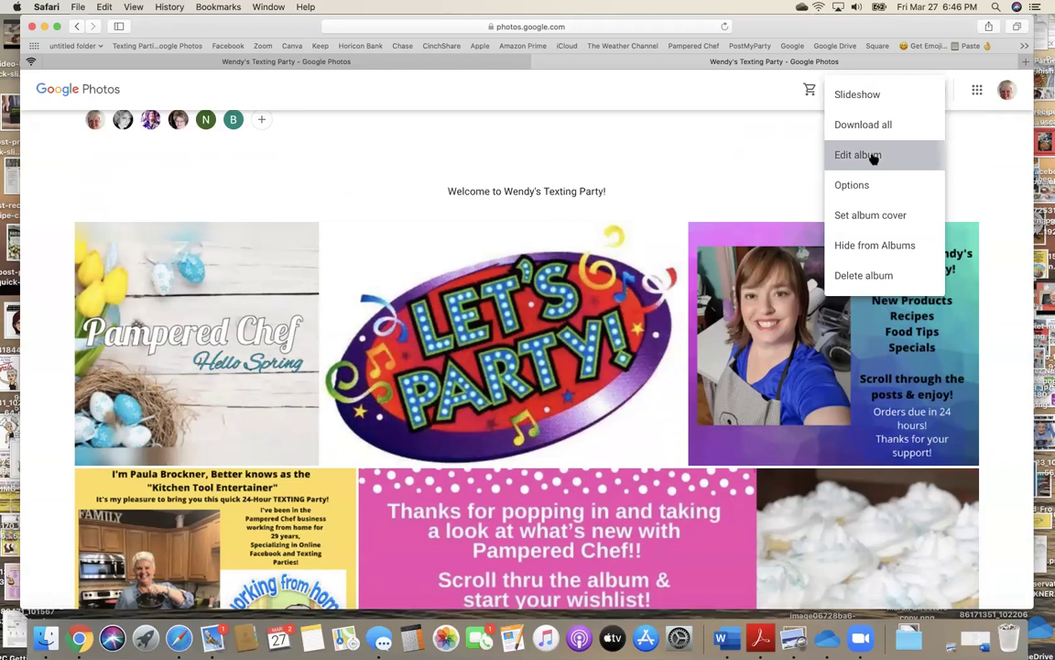
pyautogui.moveTo(772, 275); pyautogui.dragTo(943, 289)
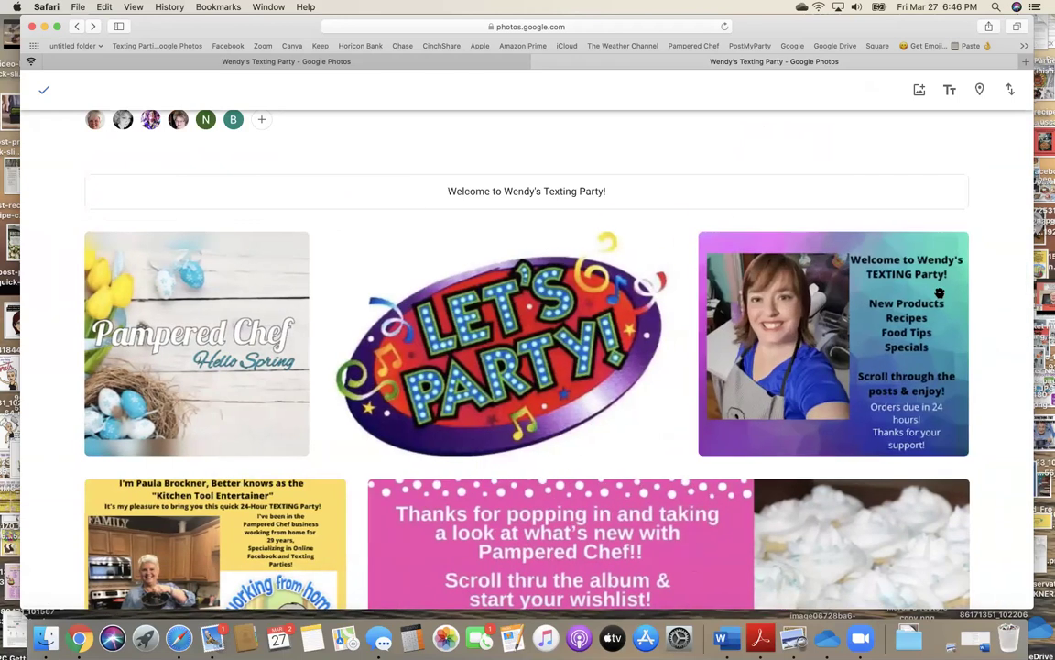
pyautogui.moveTo(934, 32); pyautogui.dragTo(867, 33)
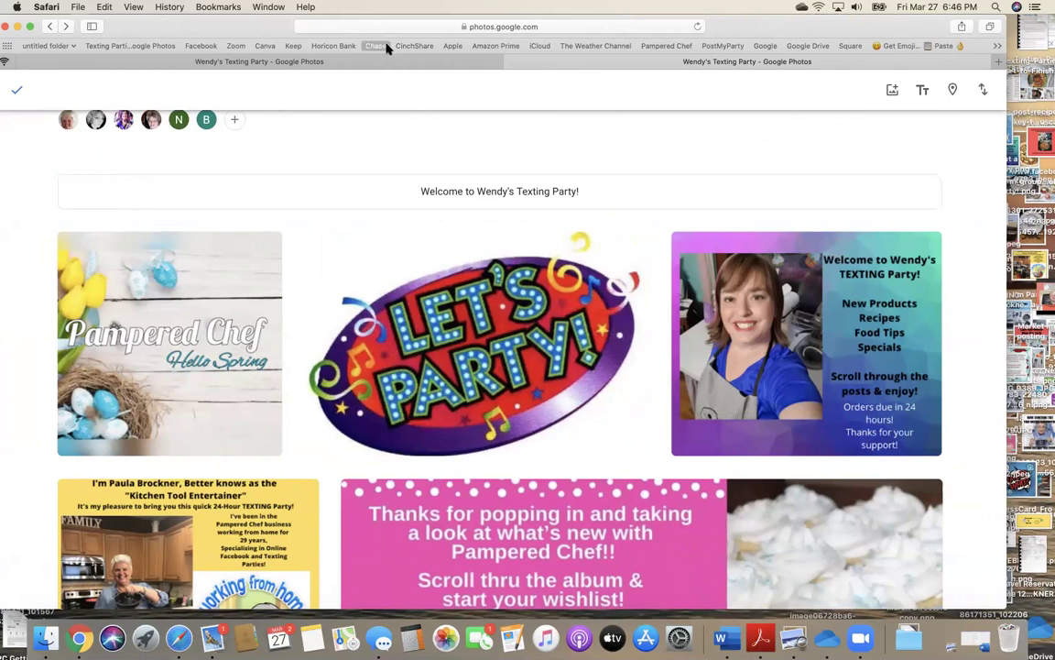
pyautogui.moveTo(309, 40); pyautogui.dragTo(350, 40)
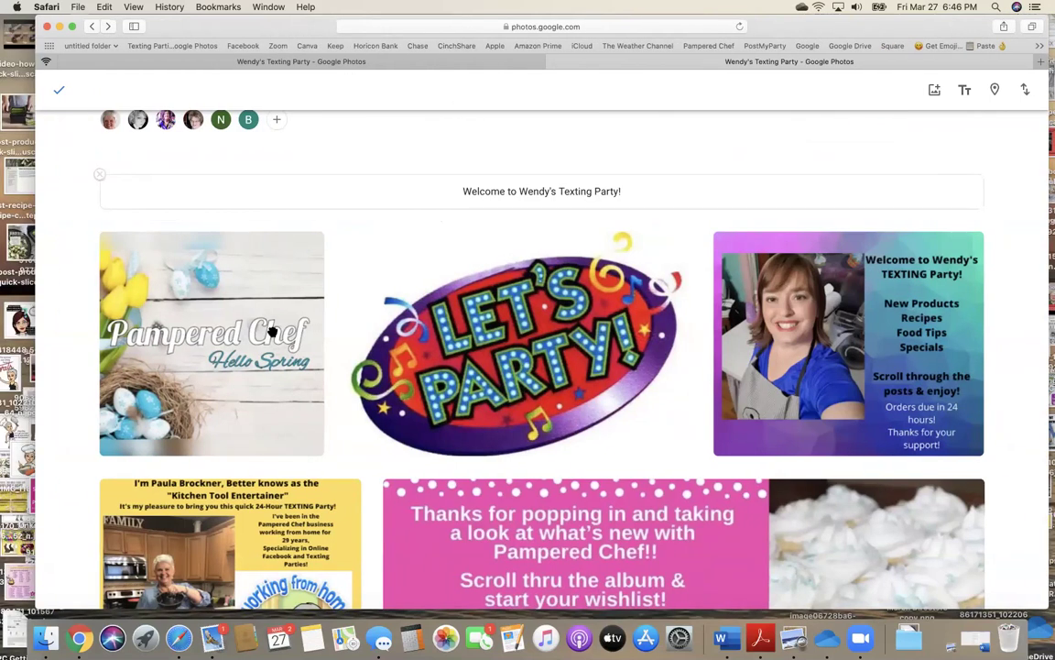
pyautogui.click(57, 95)
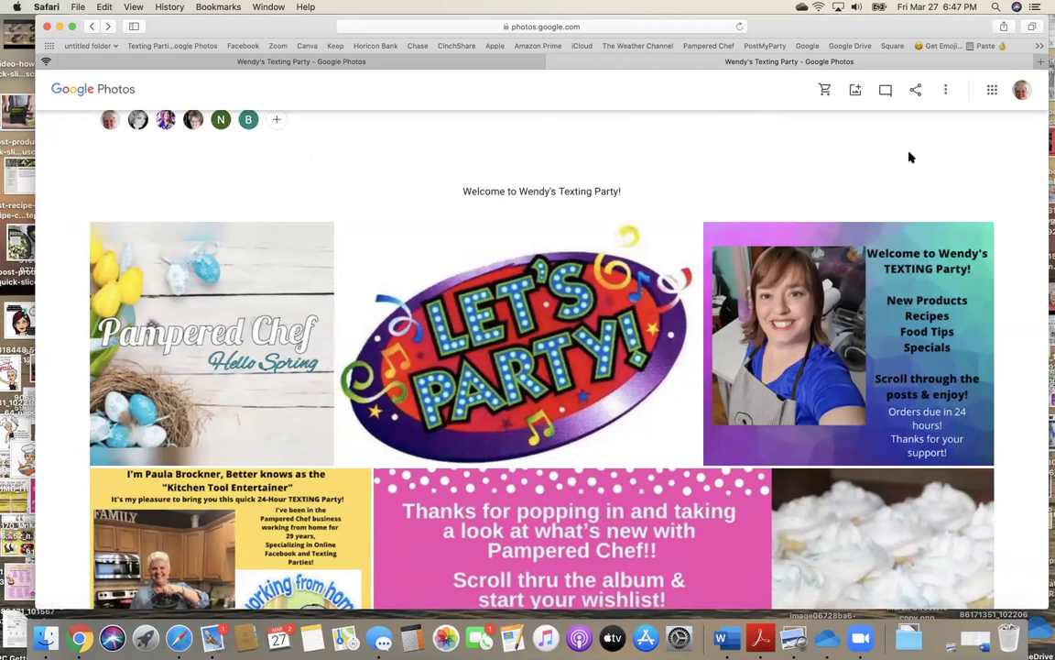
# - Look over the party album's sending choices and its sharing options with the share link, and close the options
pyautogui.click(916, 89)
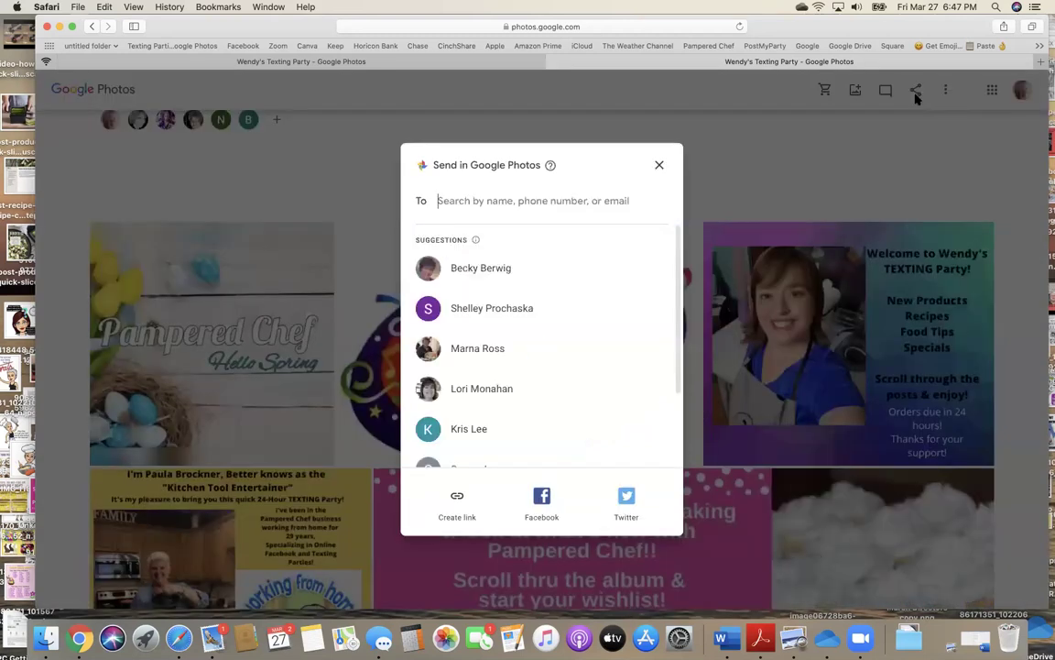
pyautogui.click(947, 92)
pyautogui.click(948, 94)
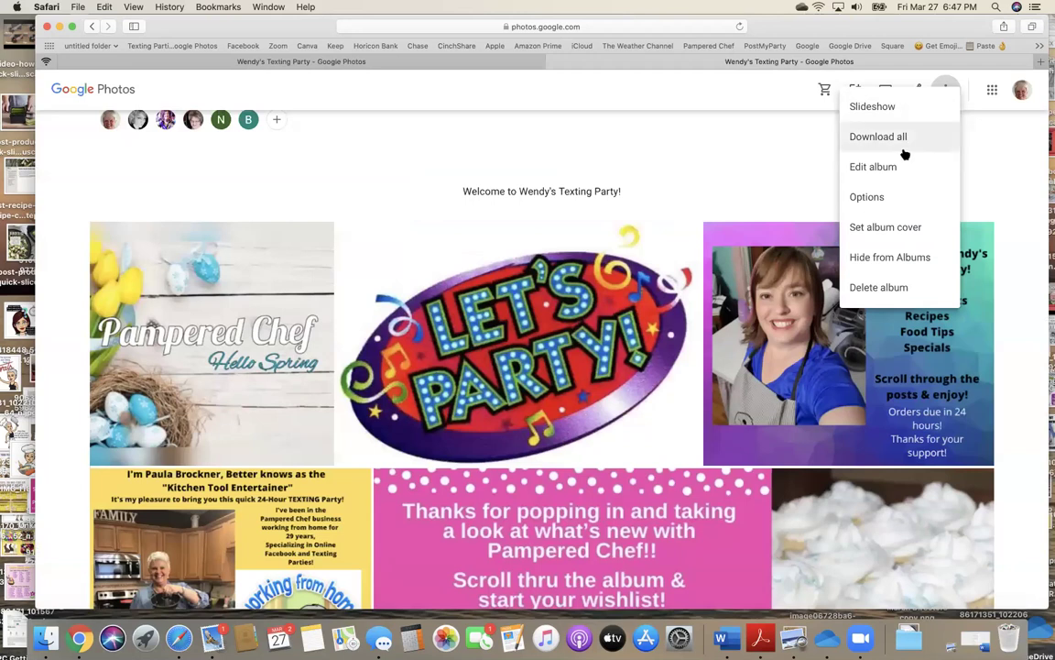
pyautogui.click(869, 197)
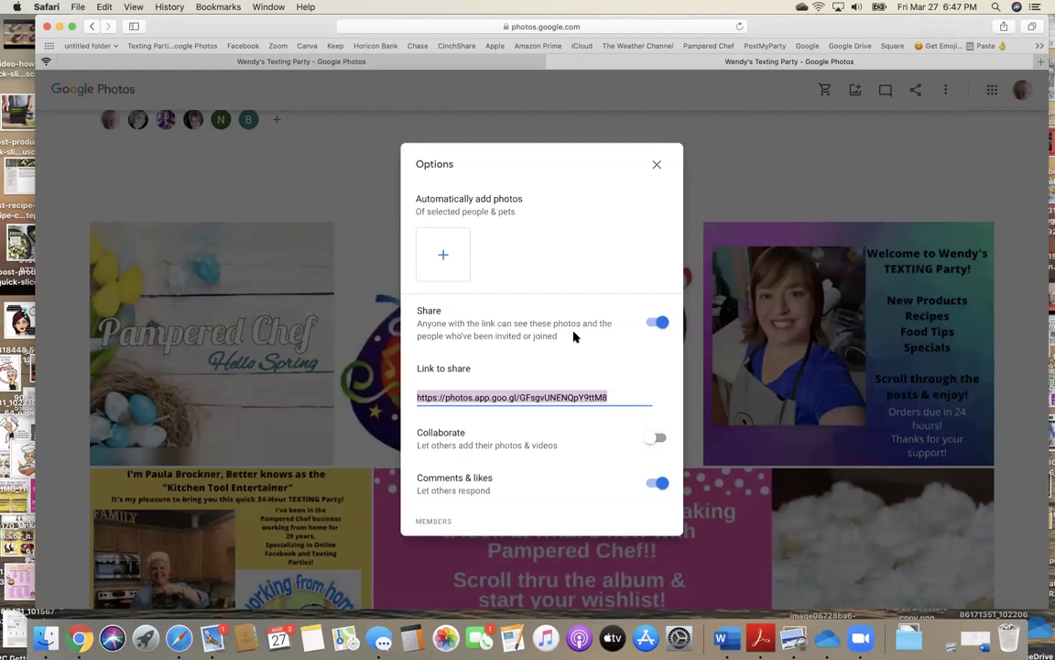
pyautogui.click(657, 165)
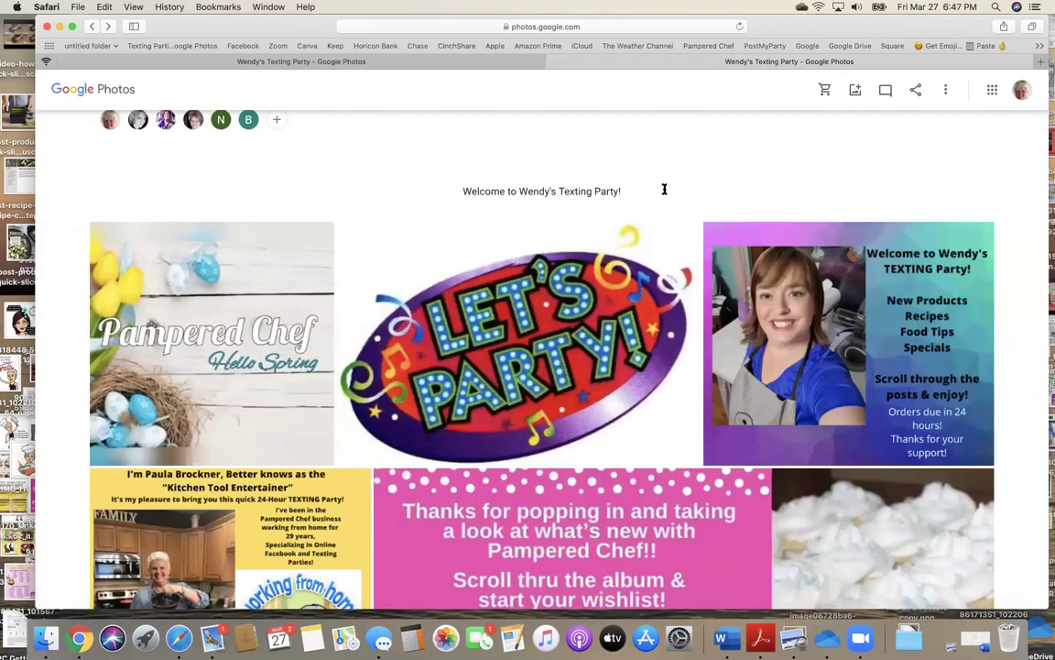
pyautogui.scroll(-1, 720, 172)
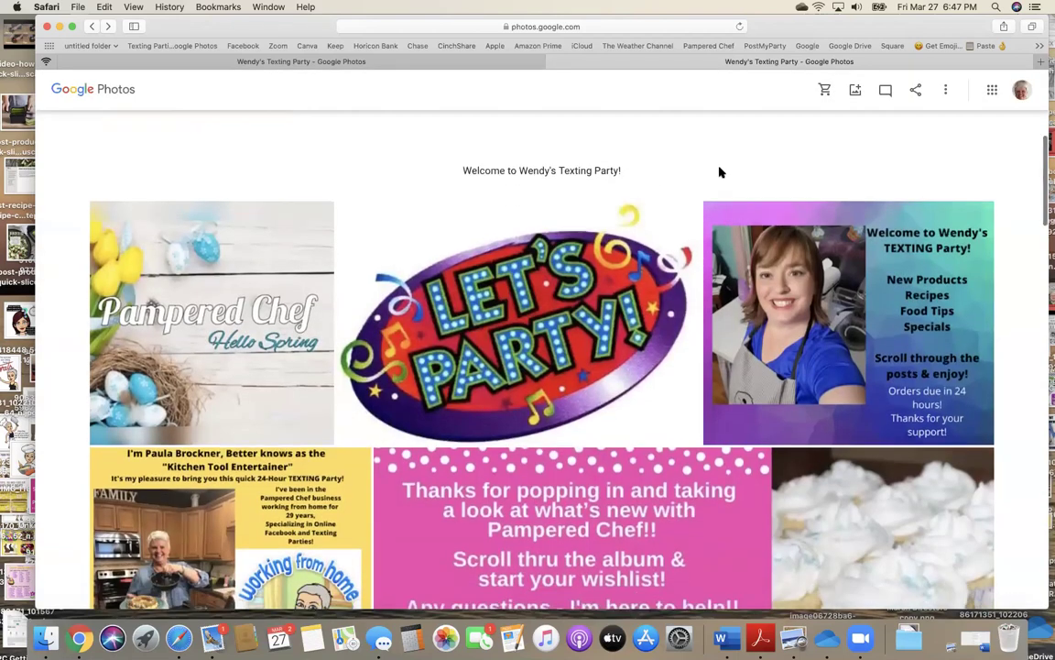
pyautogui.scroll(2, 720, 173)
pyautogui.scroll(-2, 720, 172)
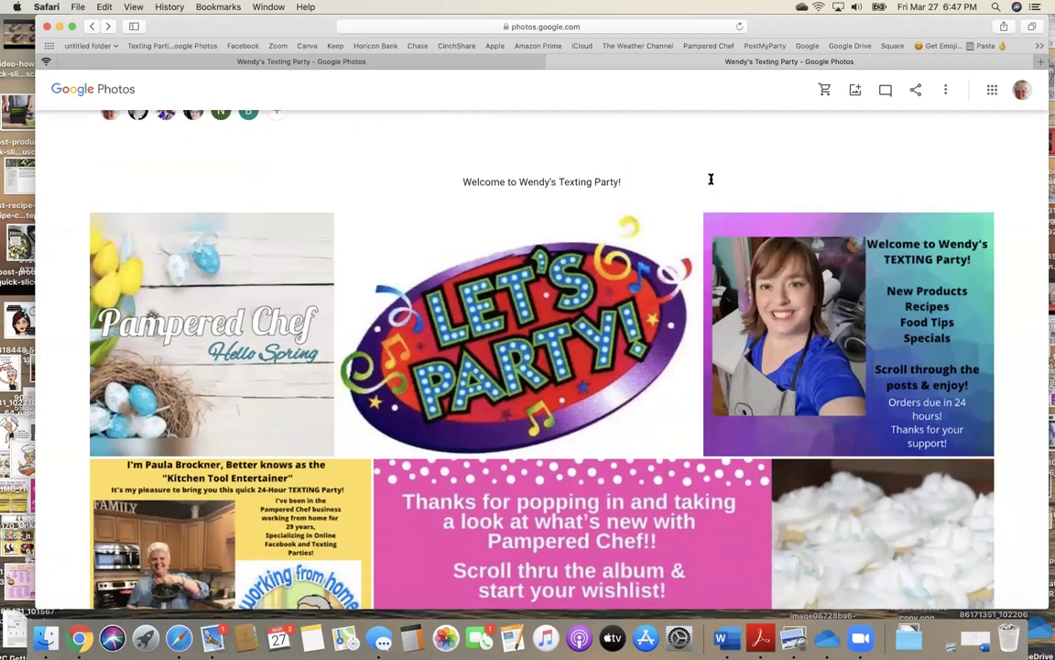
pyautogui.scroll(-1, 711, 180)
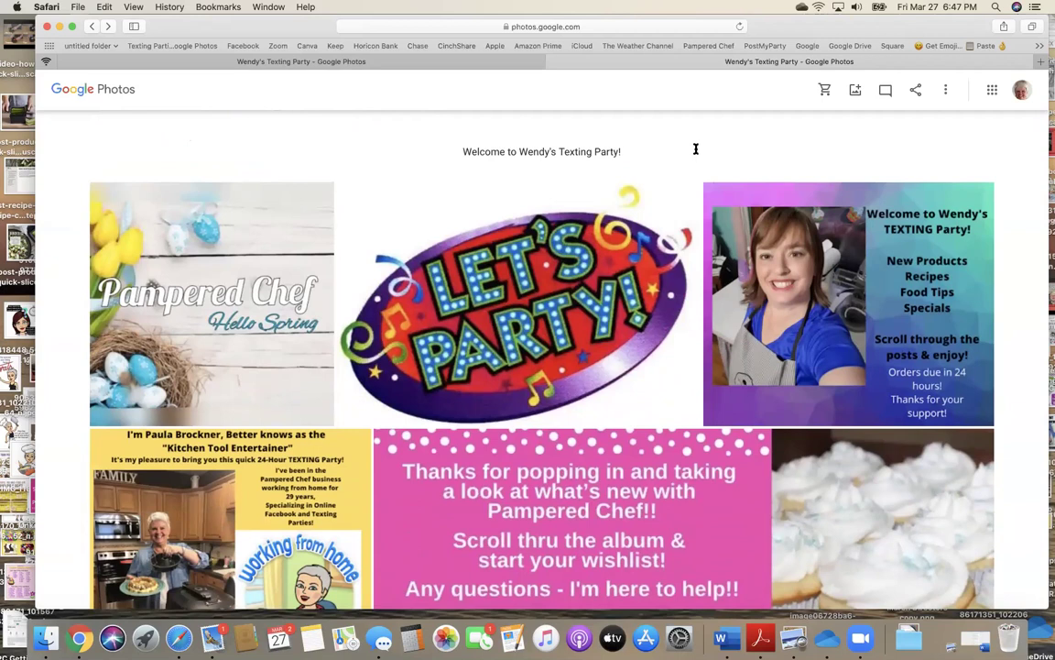
pyautogui.scroll(1, 695, 149)
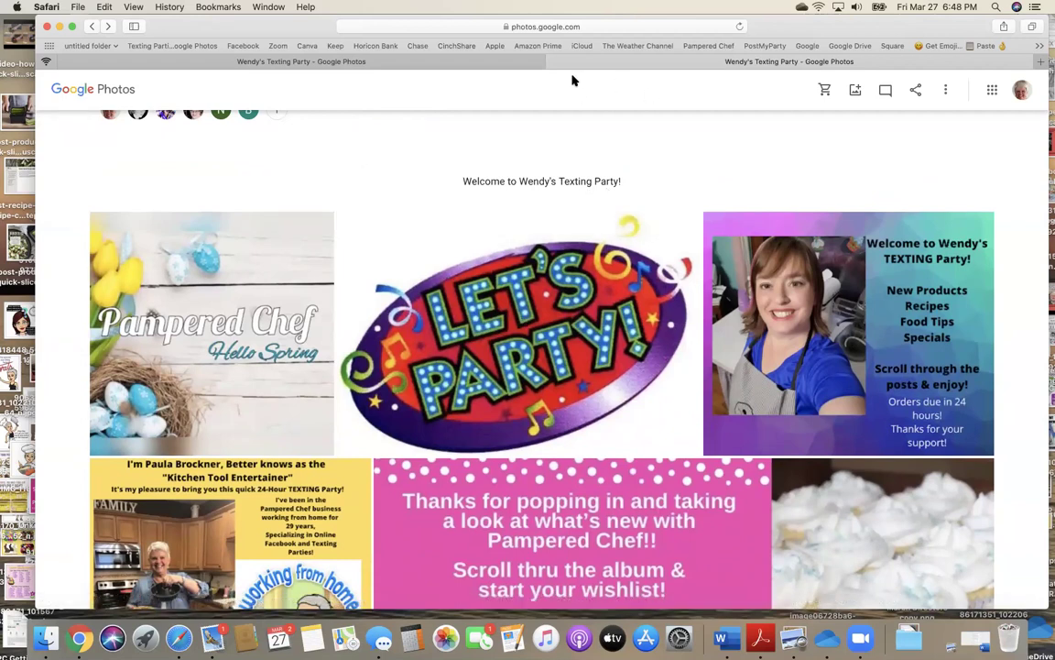
pyautogui.scroll(3, 594, 85)
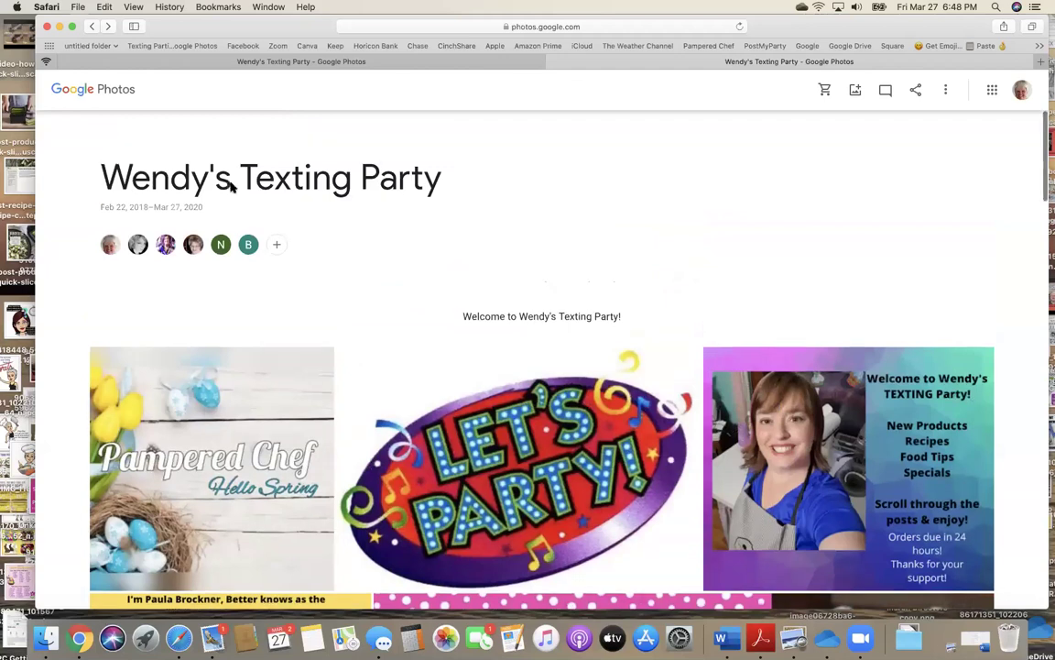
# - Start a new blank album from the albums overview and close its tab to return to the party album
pyautogui.click(66, 91)
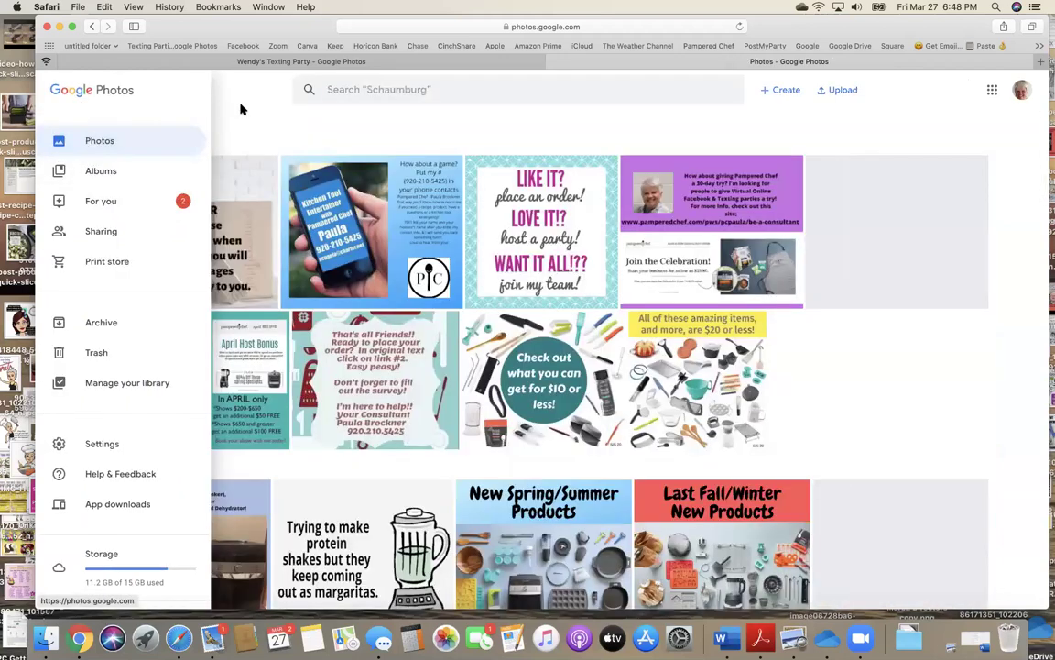
pyautogui.click(59, 189)
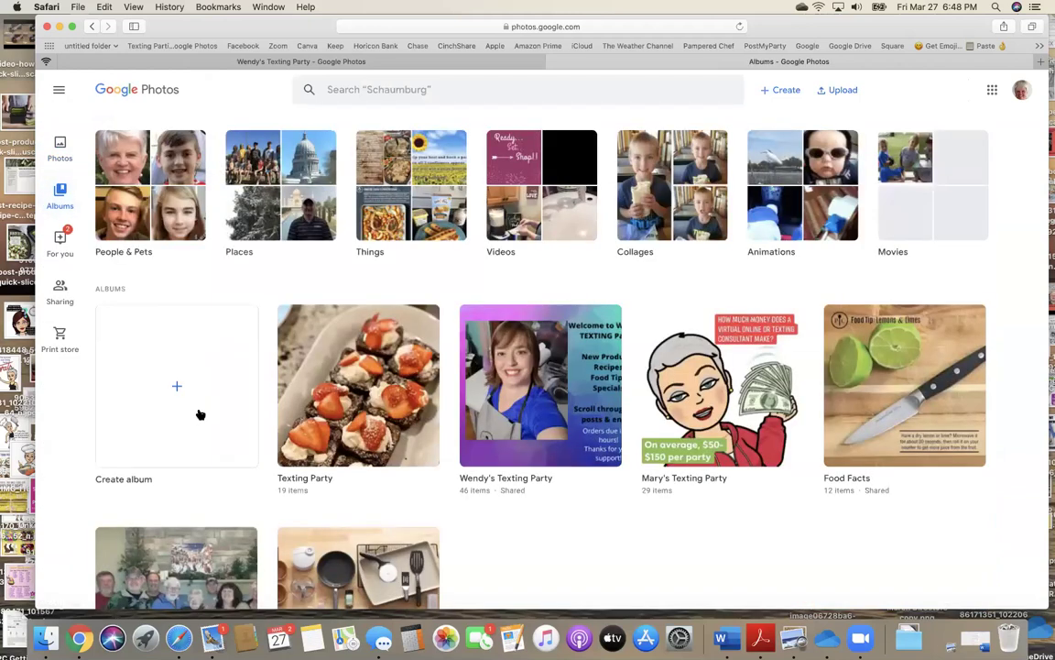
pyautogui.click(200, 415)
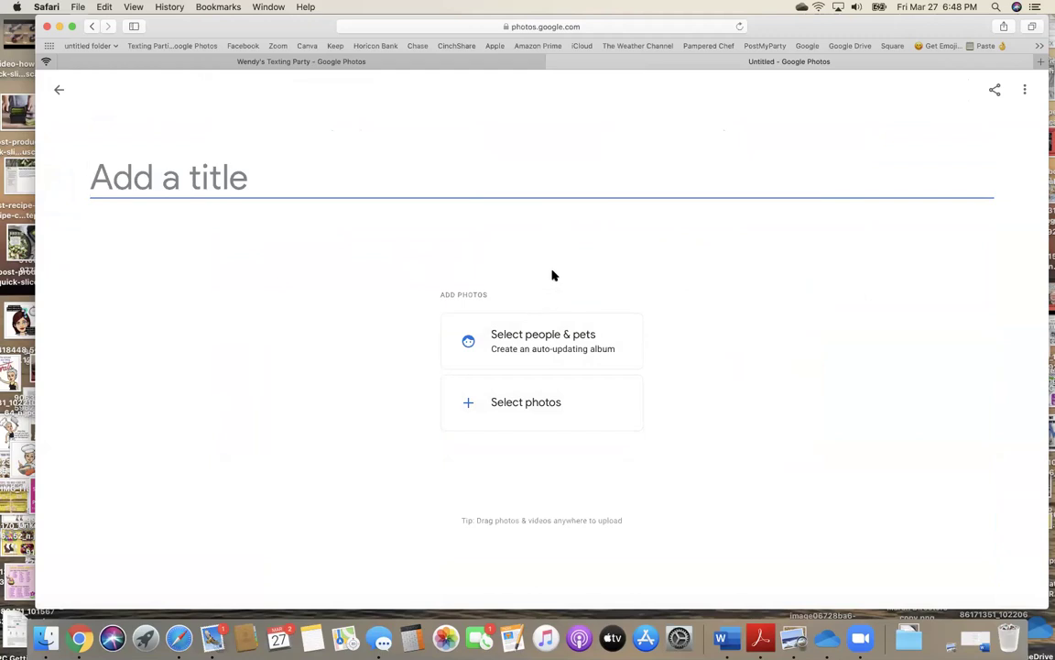
pyautogui.click(549, 64)
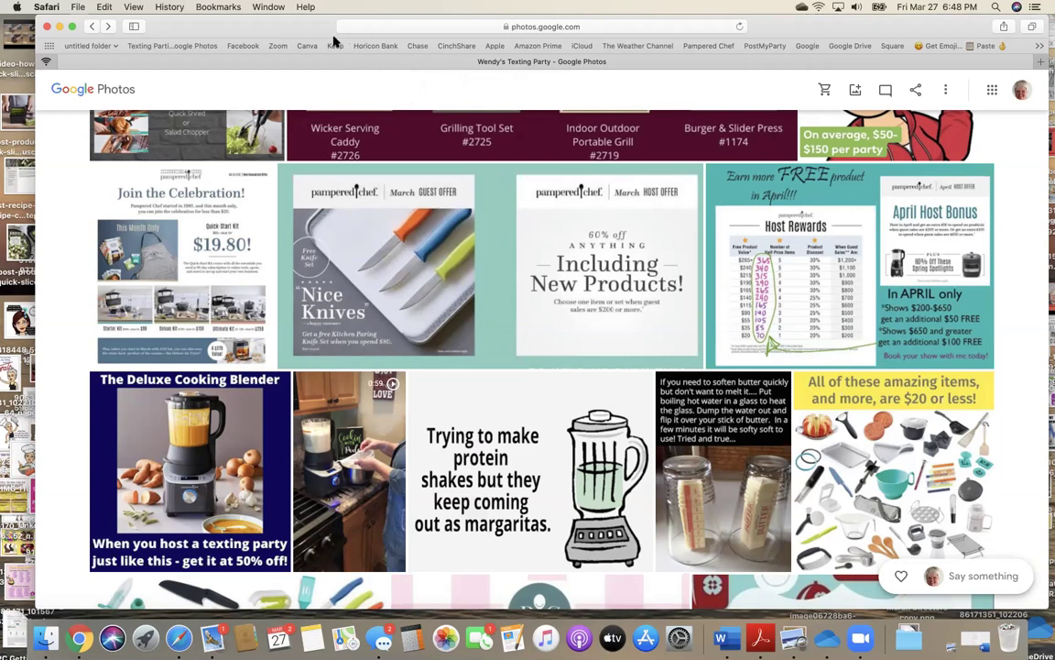
# - Bring the browser window fully into view and review the party album's link, collaboration and comment settings
pyautogui.moveTo(308, 34); pyautogui.dragTo(280, 33)
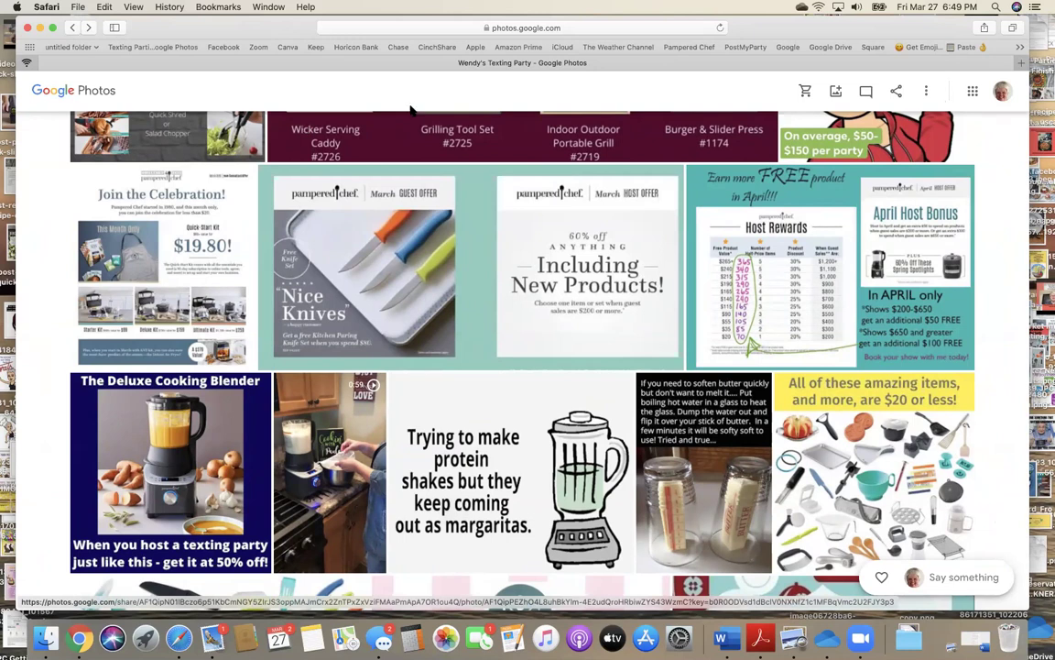
pyautogui.click(927, 91)
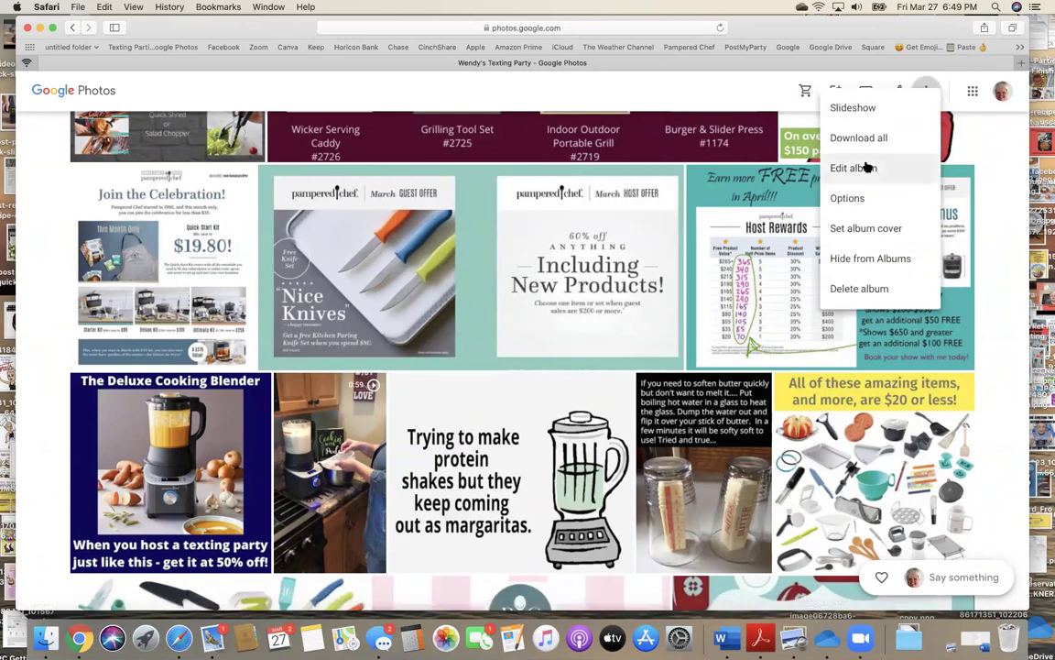
pyautogui.click(864, 197)
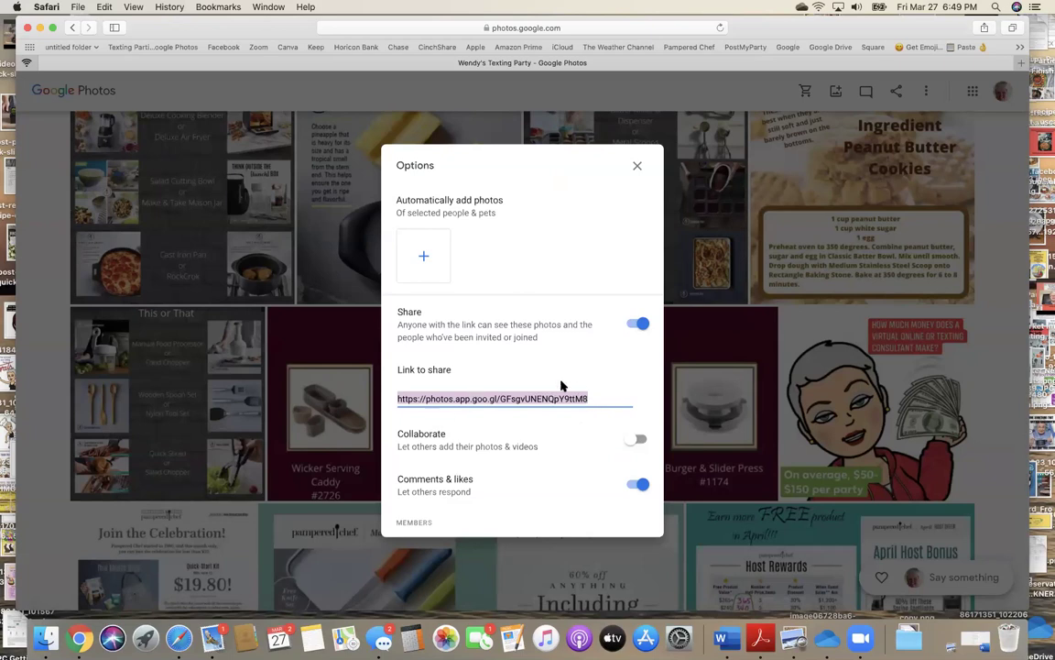
pyautogui.click(637, 168)
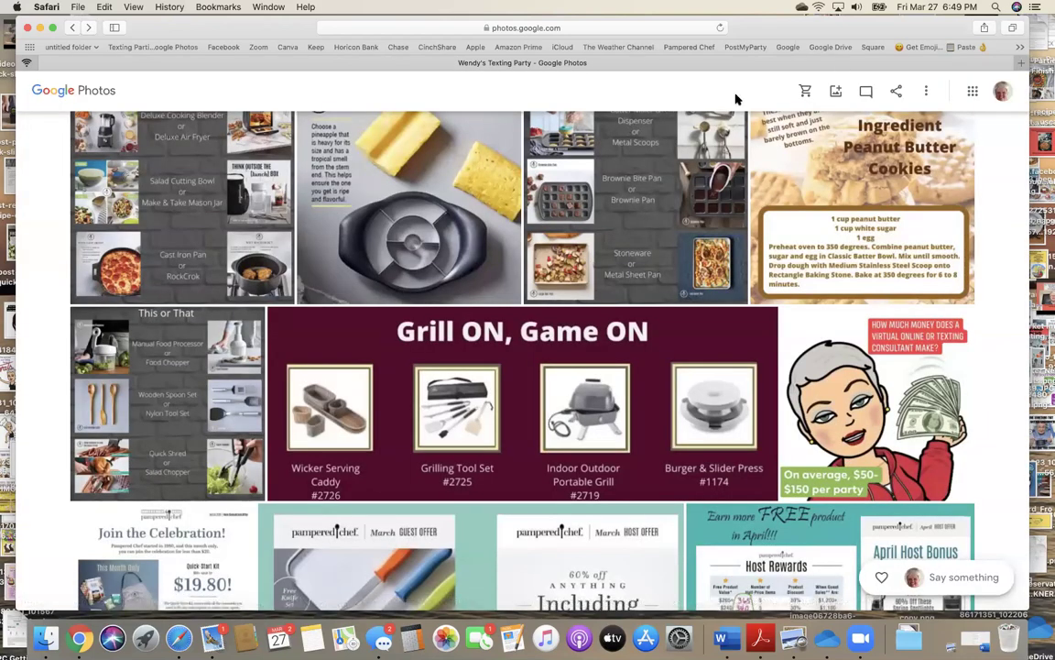
# - Open the butter-softening picture from the album's activity feed, show its comments and leave the photo editor without edits
pyautogui.click(865, 92)
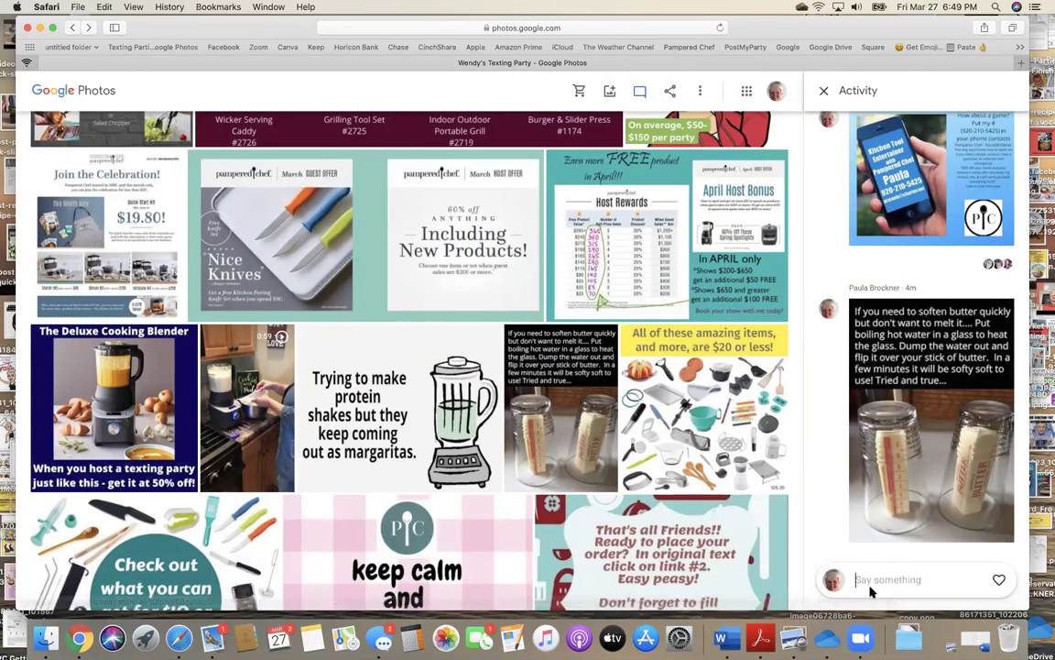
pyautogui.click(856, 438)
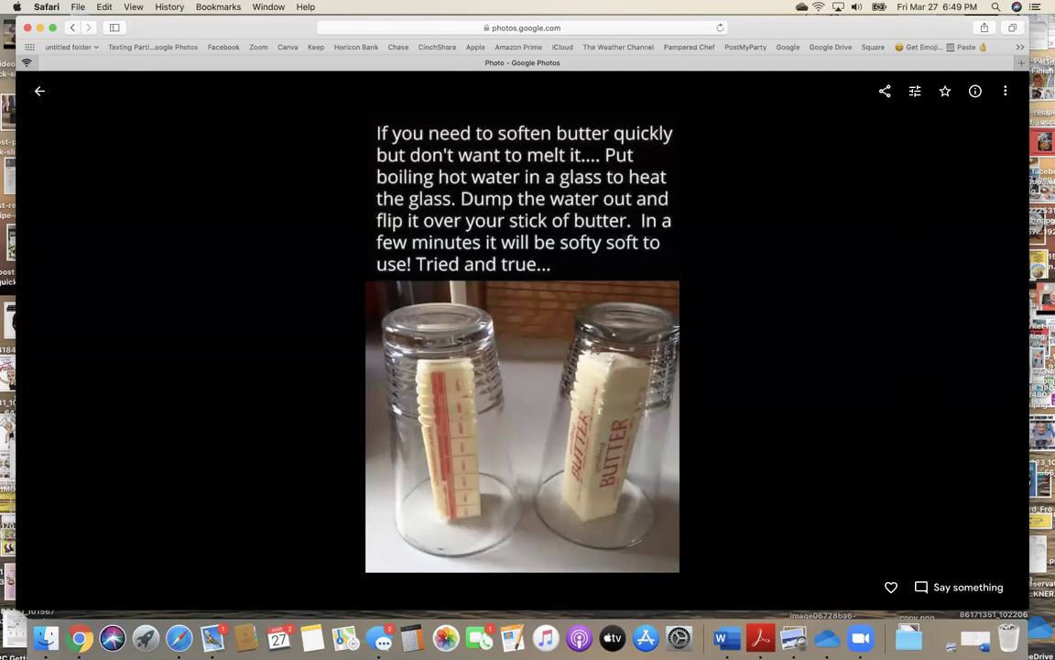
pyautogui.click(952, 588)
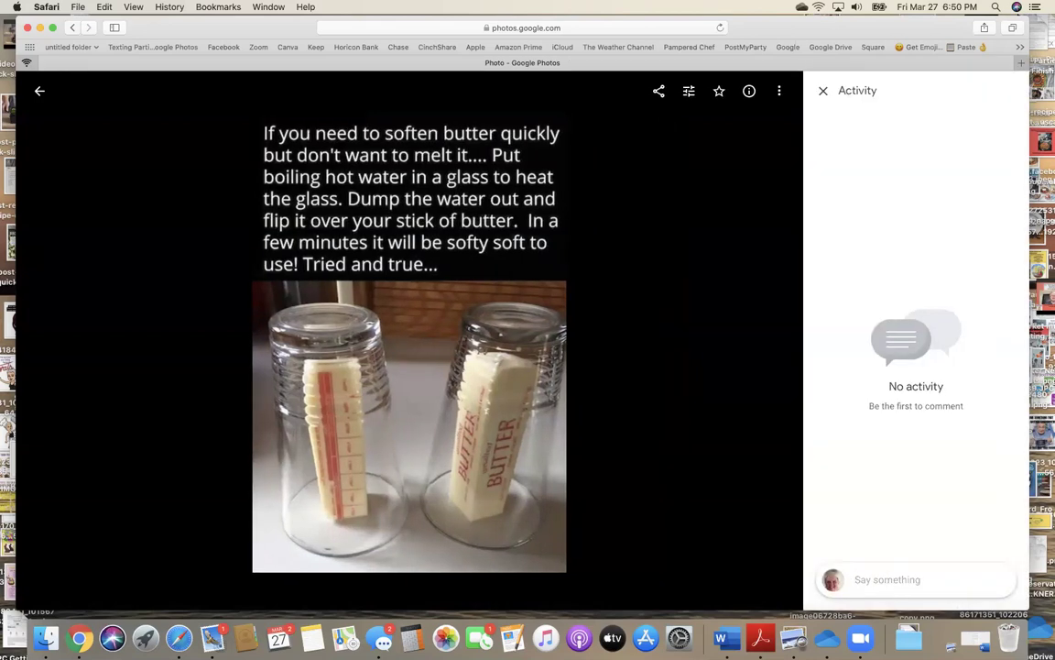
pyautogui.press('e')
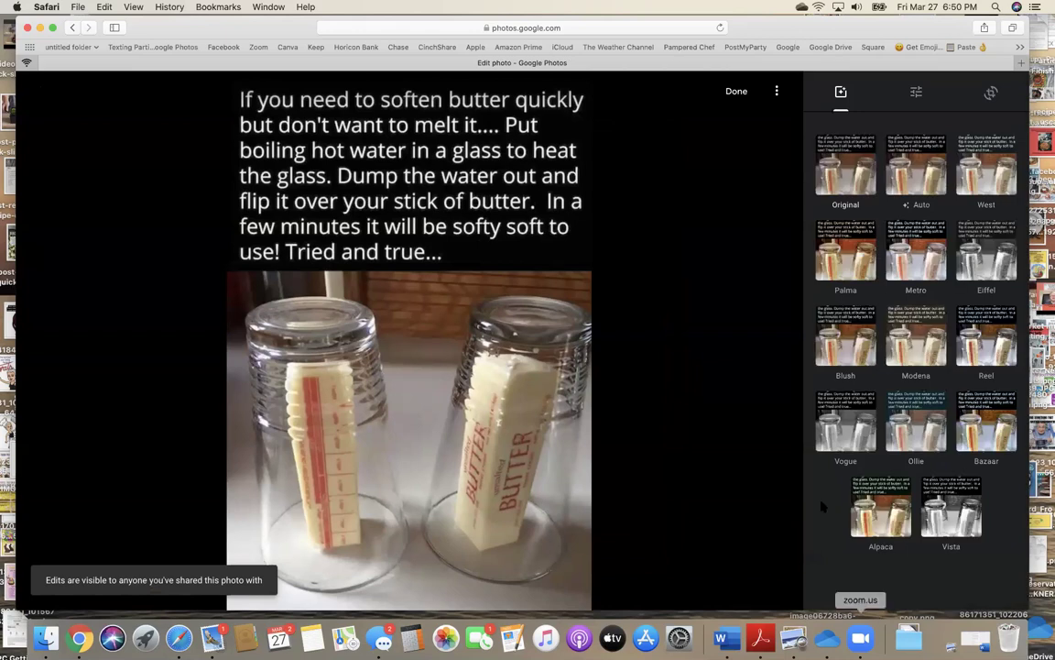
pyautogui.click(736, 91)
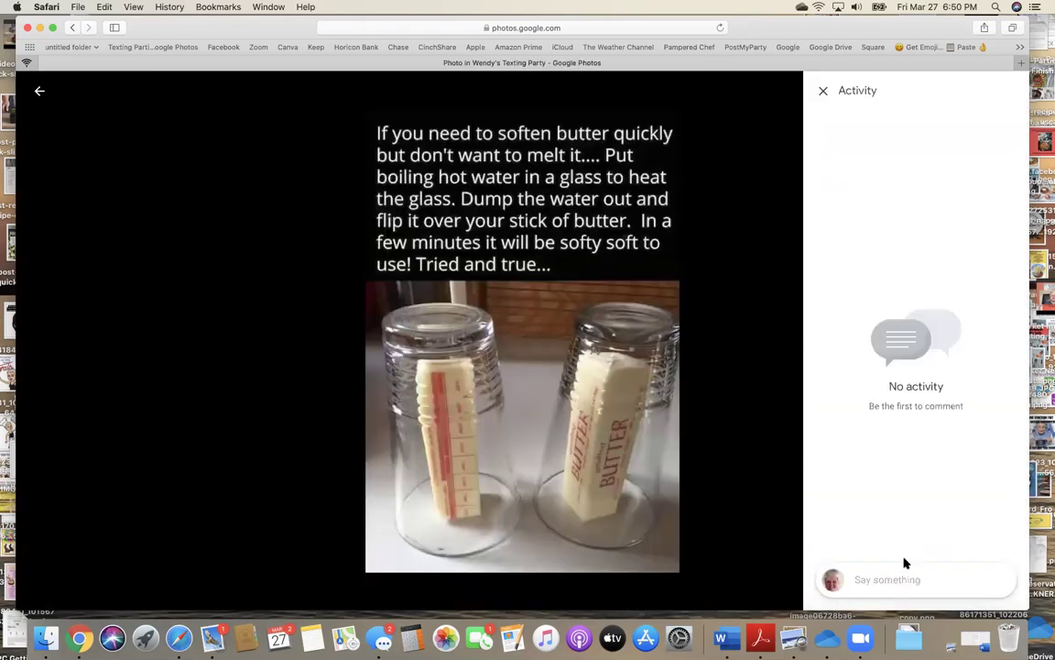
# - Post the comment "Love this tip" on the butter-softening picture, return to the album and close its activity feed
pyautogui.click(857, 579)
pyautogui.write('Love this')
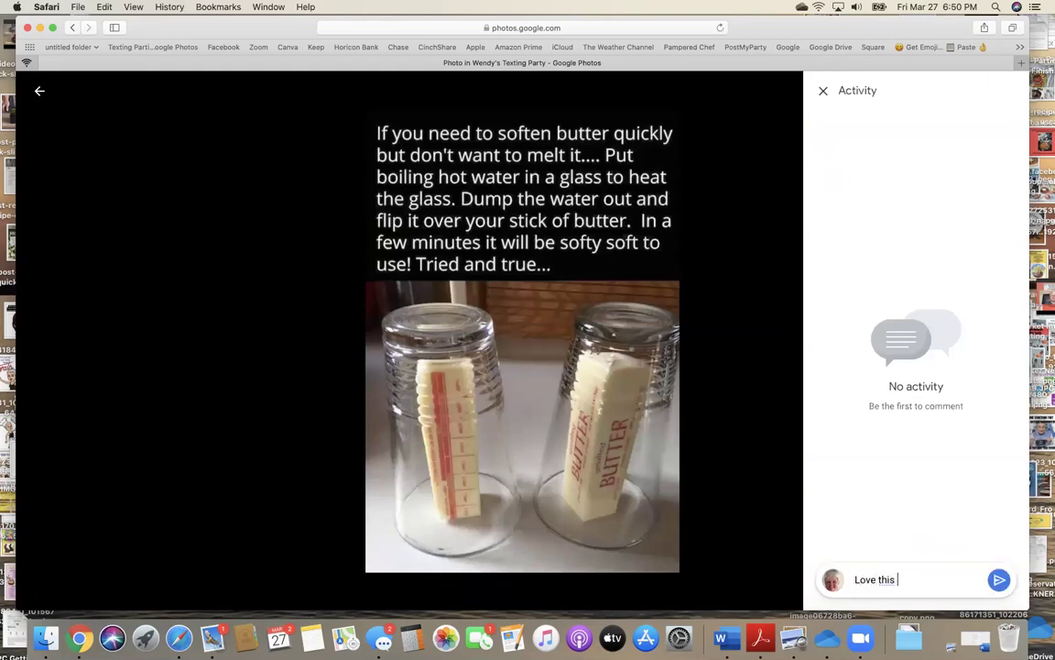
pyautogui.write(' tip')
pyautogui.click(998, 580)
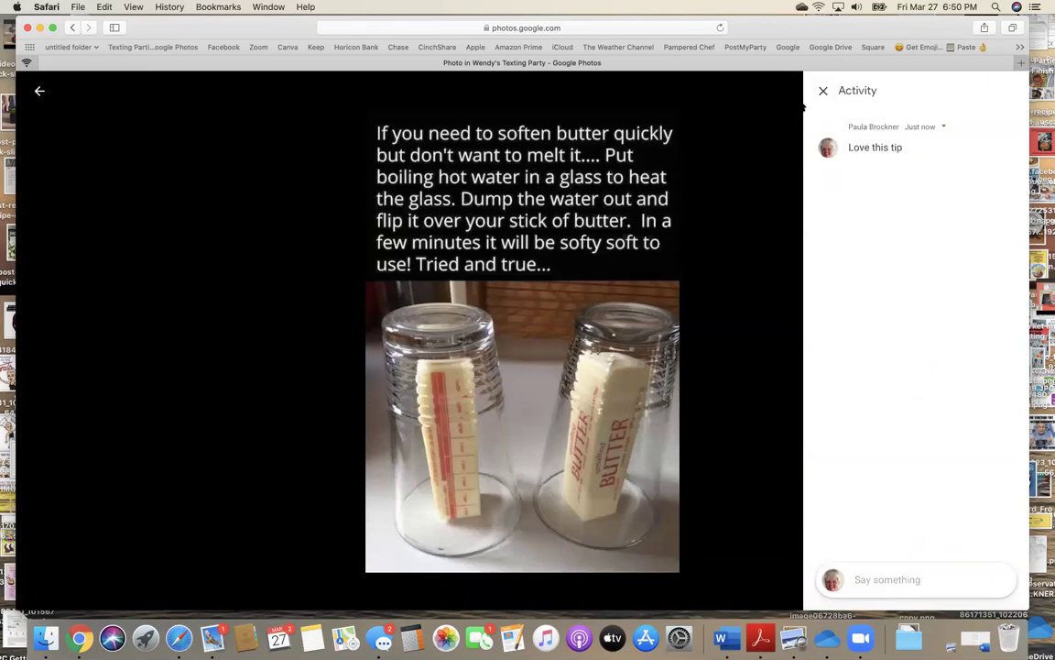
pyautogui.click(40, 91)
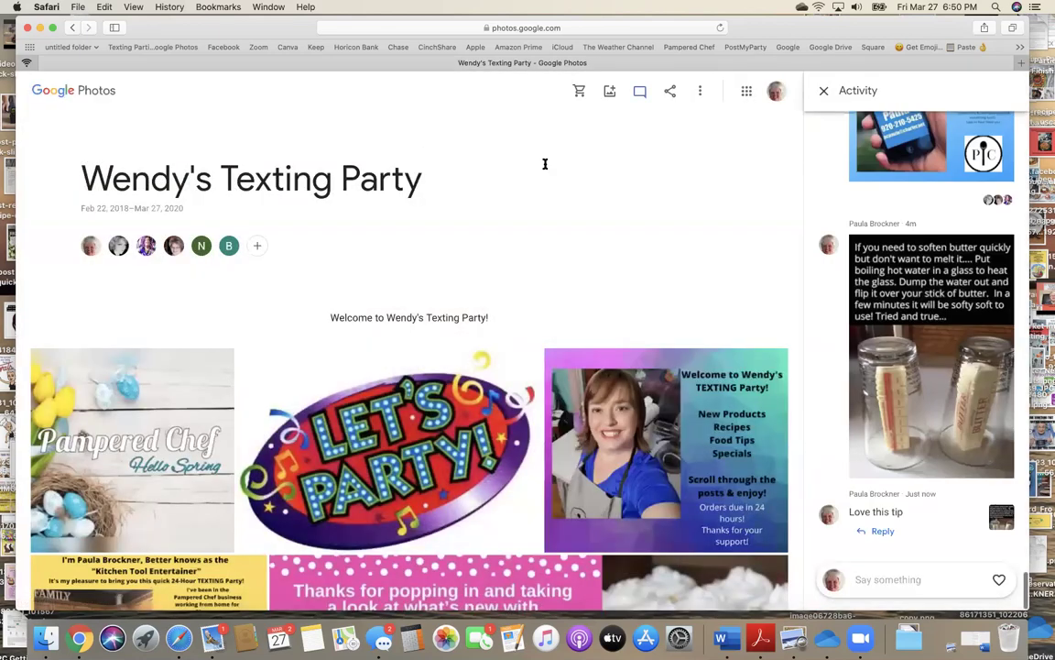
pyautogui.click(824, 90)
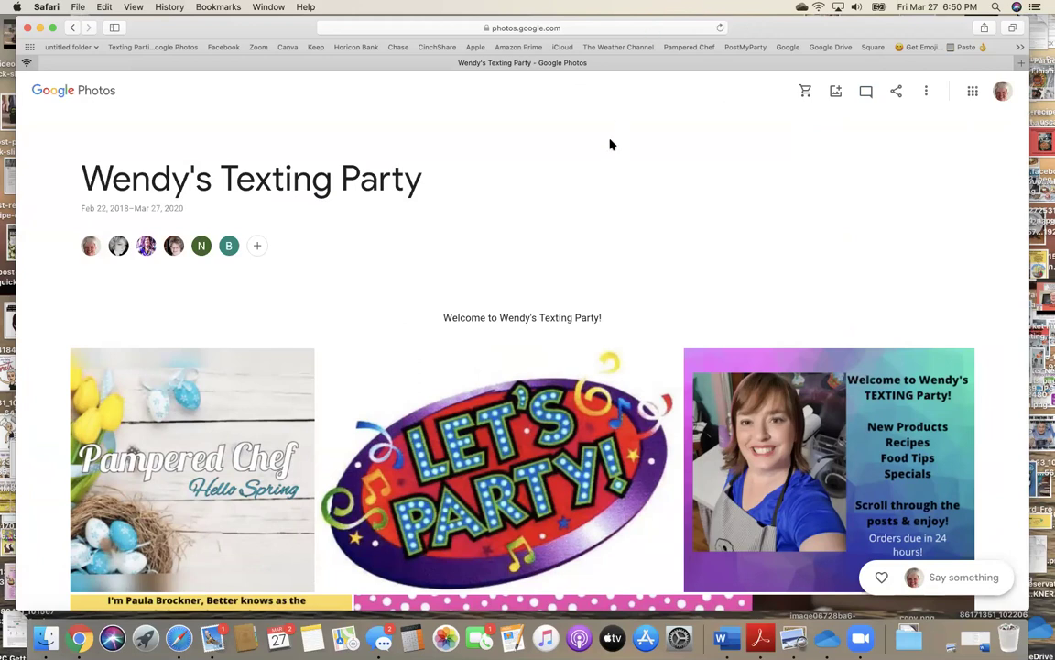
# - Examine the party album's options down to the member list and the choice to invite people, and close them
pyautogui.scroll(-2, 617, 158)
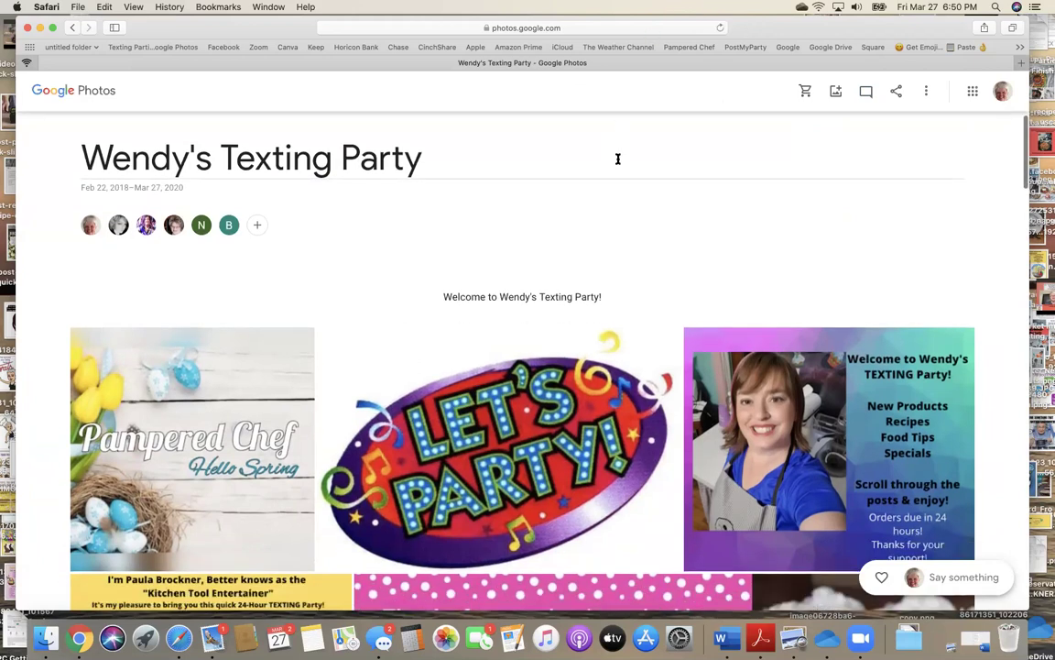
pyautogui.scroll(1, 618, 158)
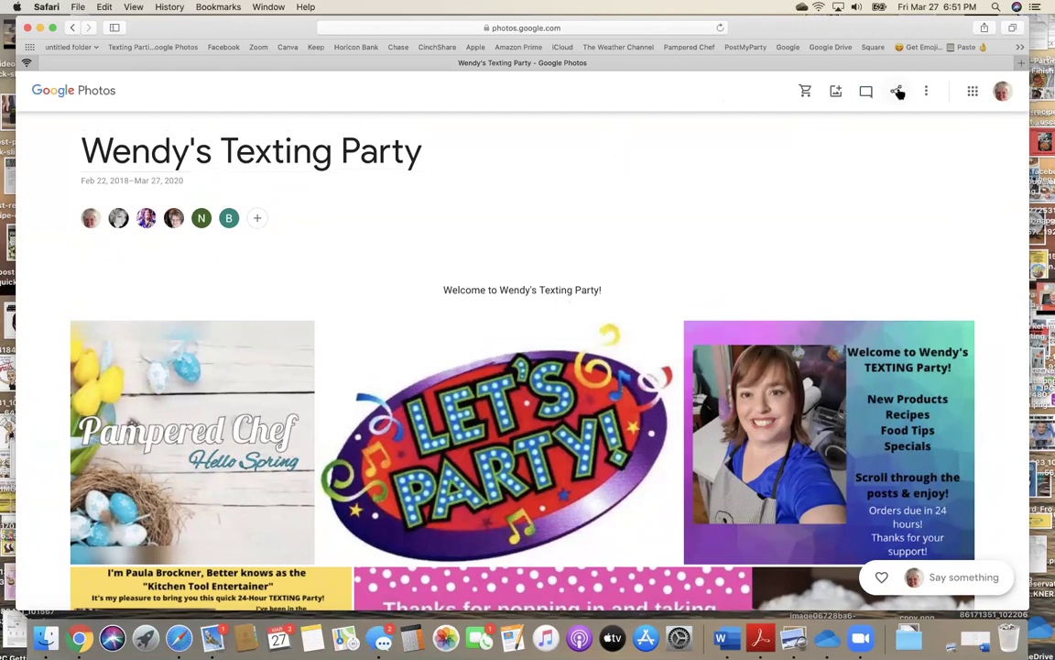
pyautogui.click(926, 91)
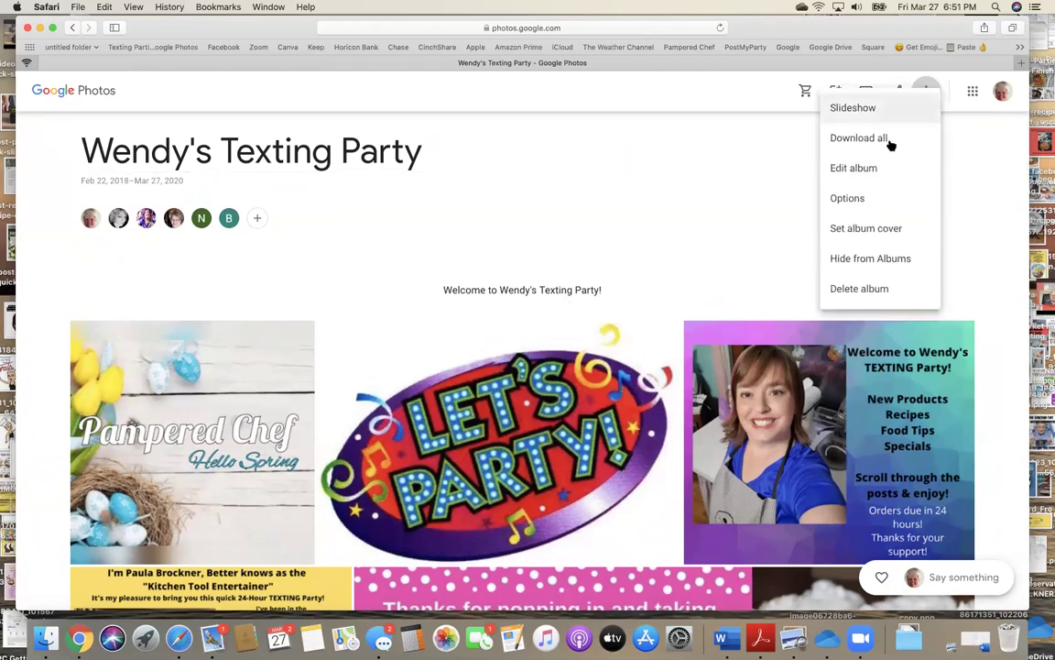
pyautogui.click(850, 199)
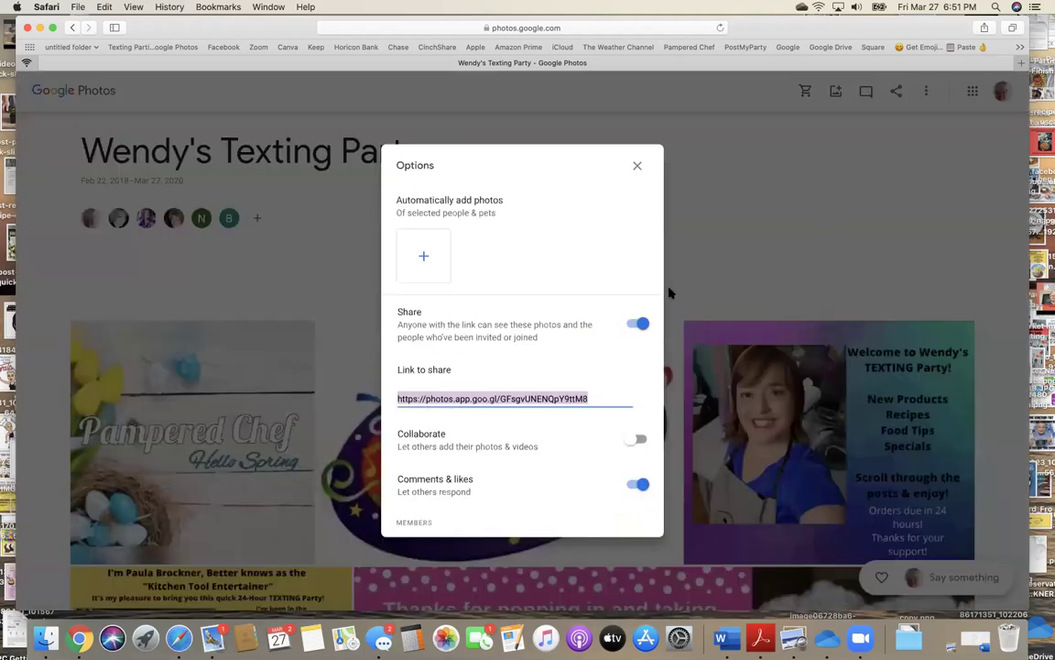
pyautogui.scroll(-5, 580, 283)
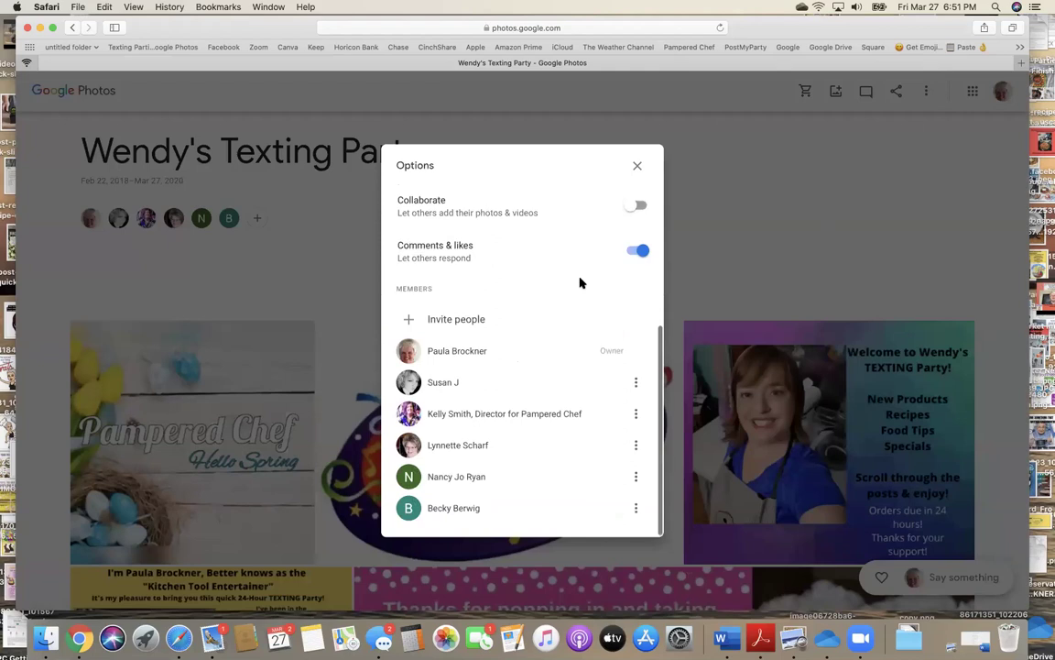
pyautogui.scroll(3, 549, 304)
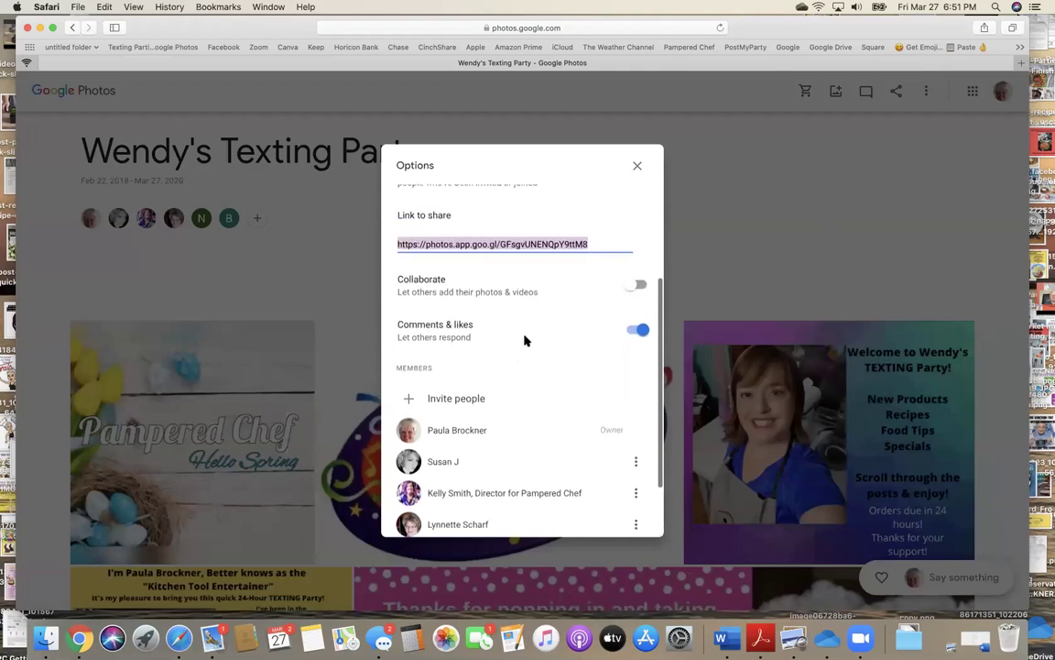
pyautogui.scroll(-3, 523, 341)
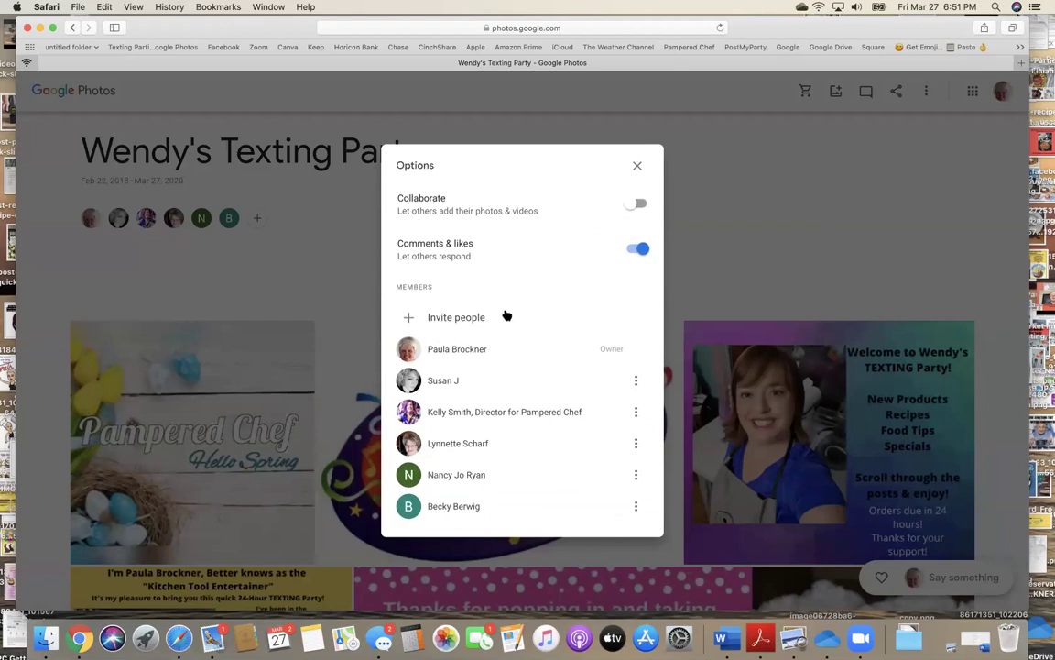
pyautogui.click(637, 165)
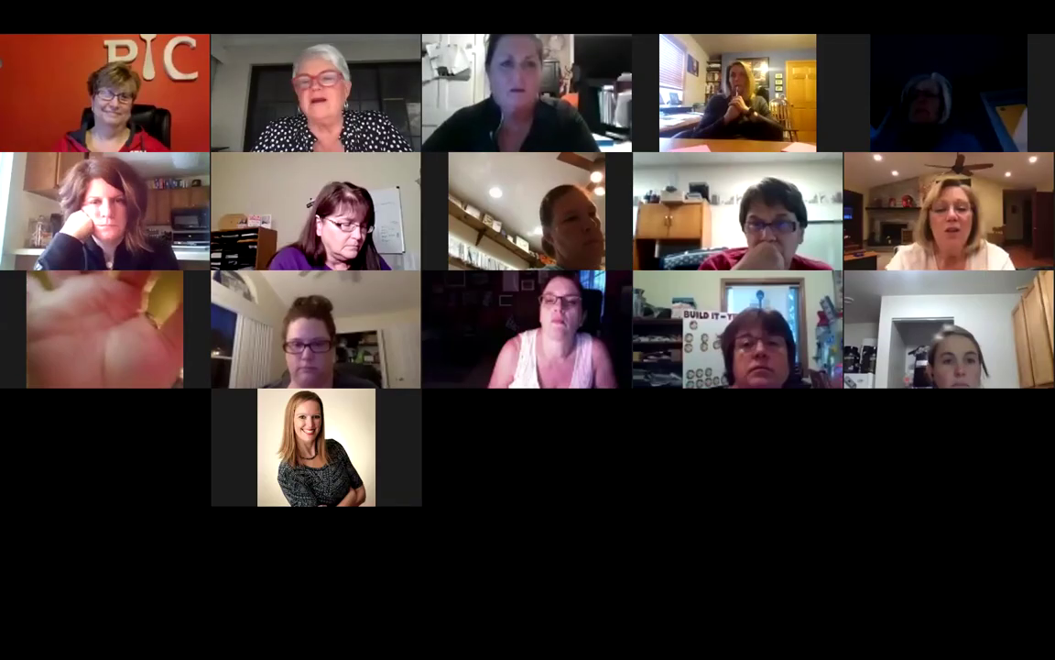
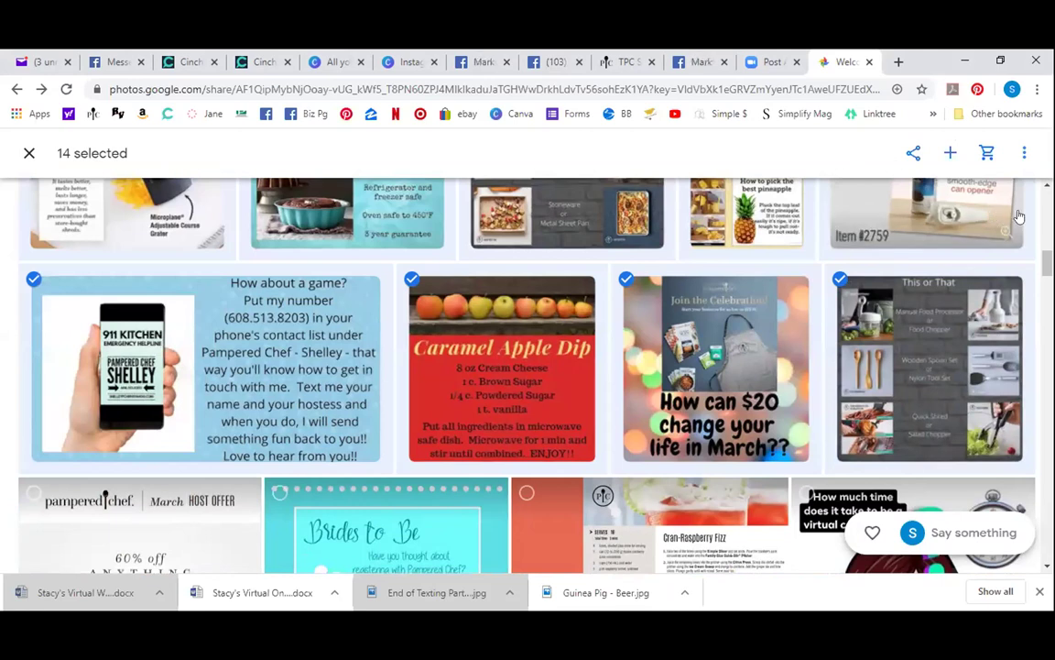
# - Show the sharing choices for the selected party pictures and close them without sending anything
pyautogui.scroll(5, 1019, 180)
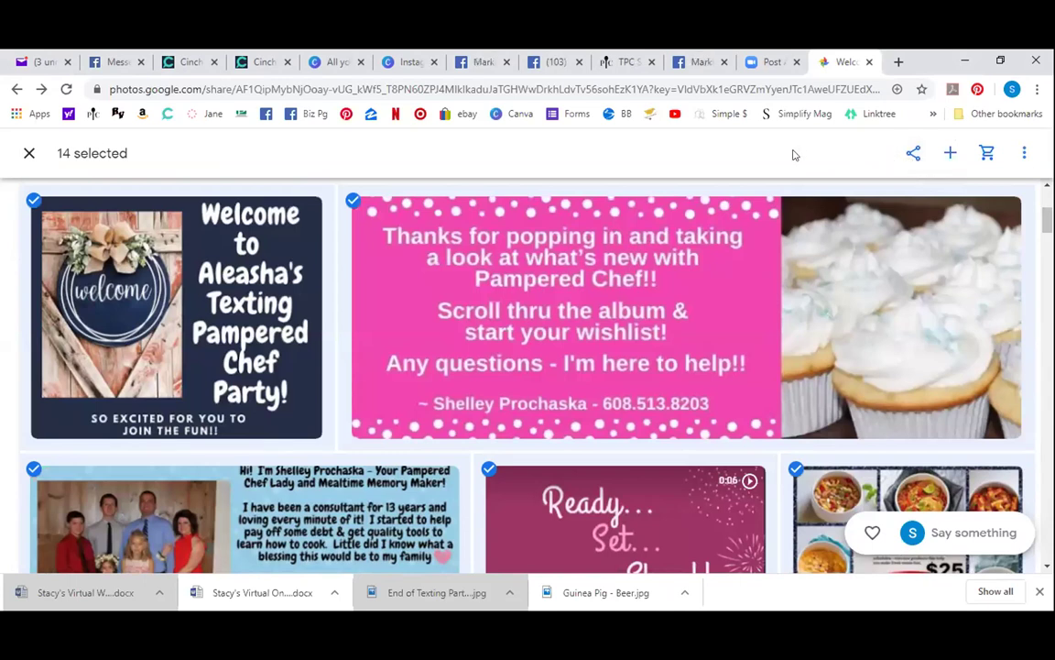
pyautogui.click(910, 152)
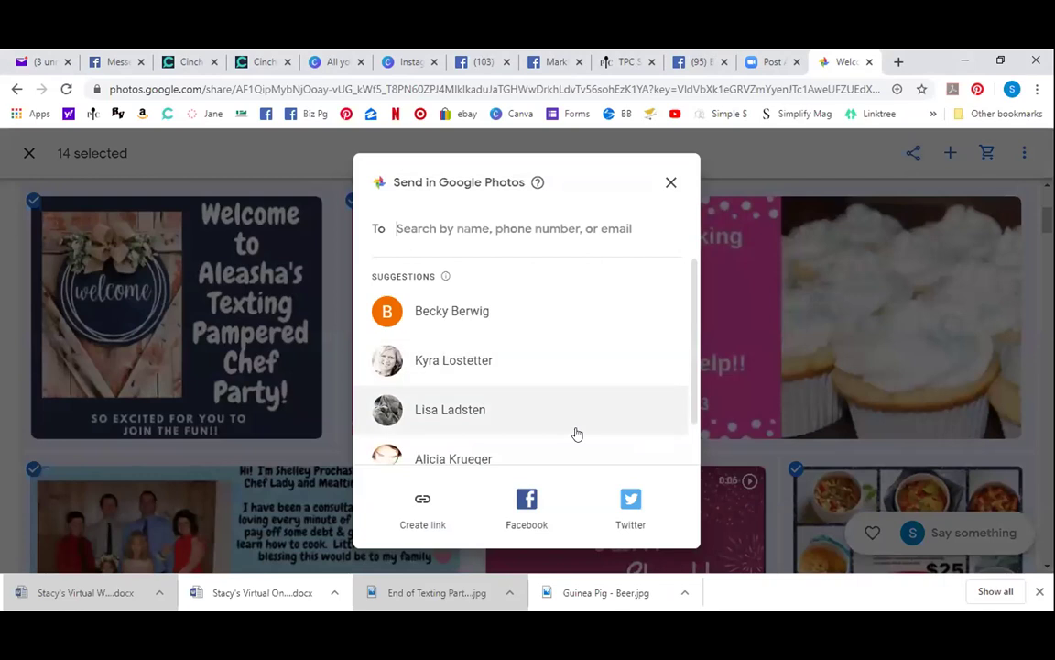
pyautogui.click(572, 141)
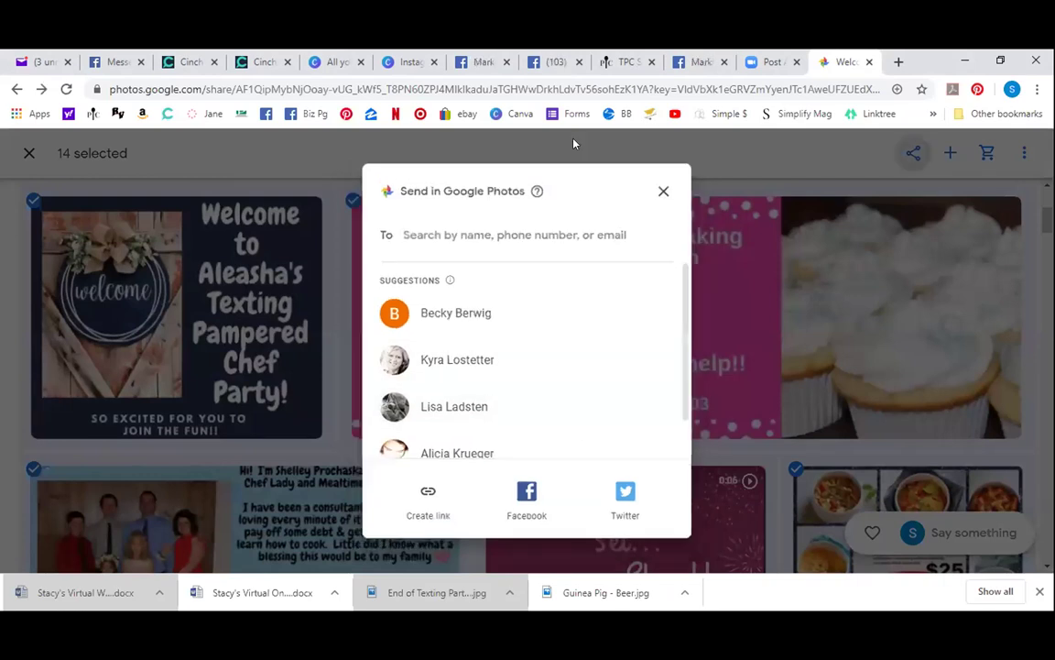
# - Add the selected party pictures to a new album, title it with the host's first name, save it and return to the album overview
pyautogui.click(952, 152)
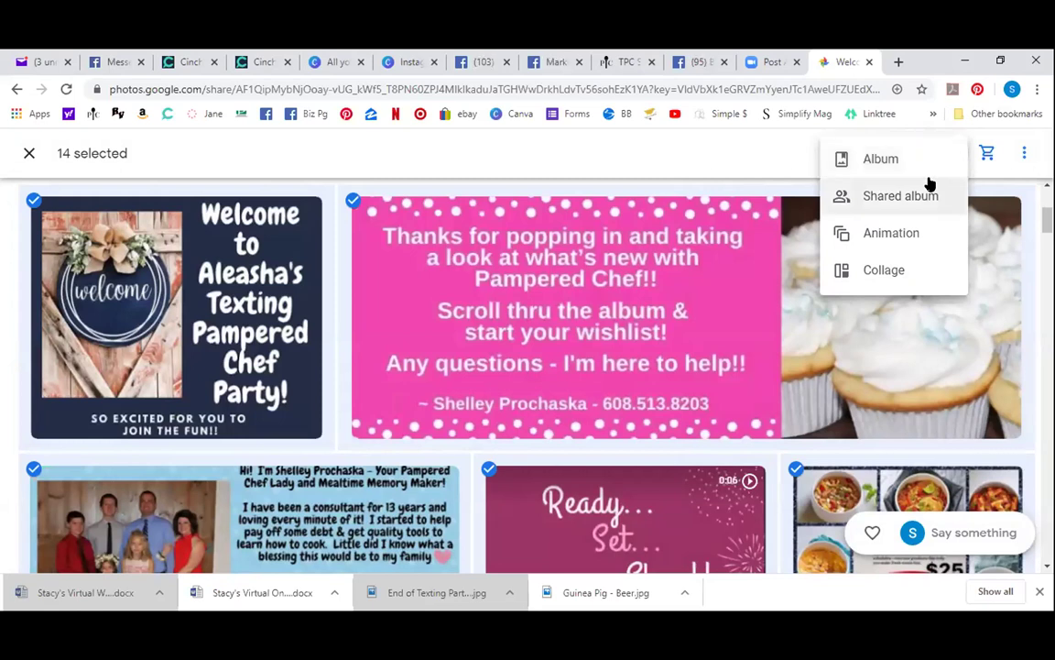
pyautogui.click(912, 165)
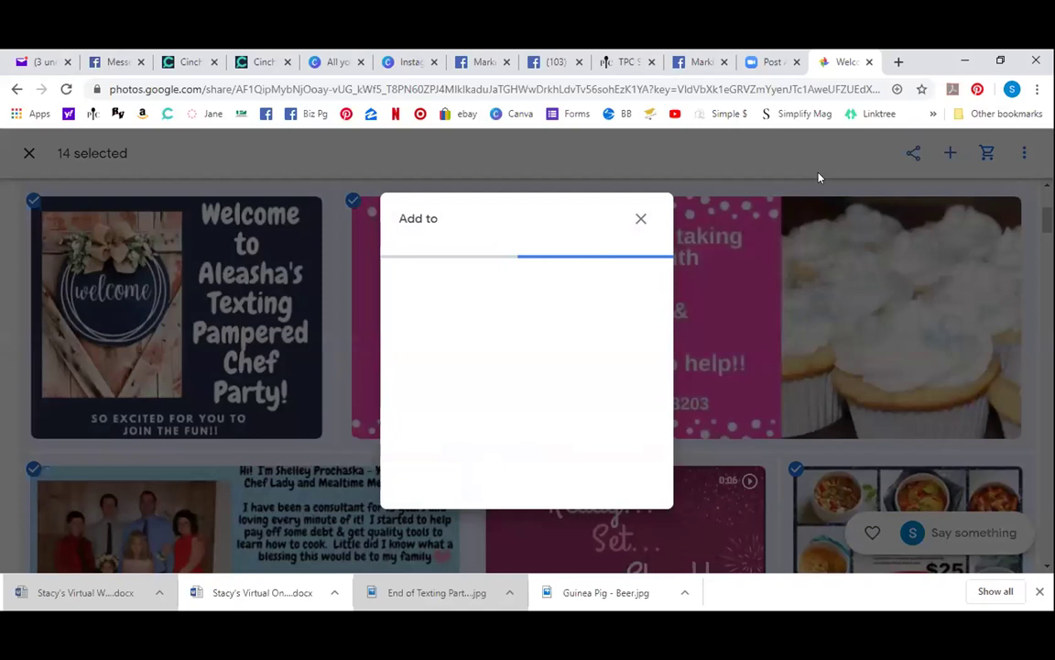
pyautogui.moveTo(397, 219); pyautogui.dragTo(442, 220)
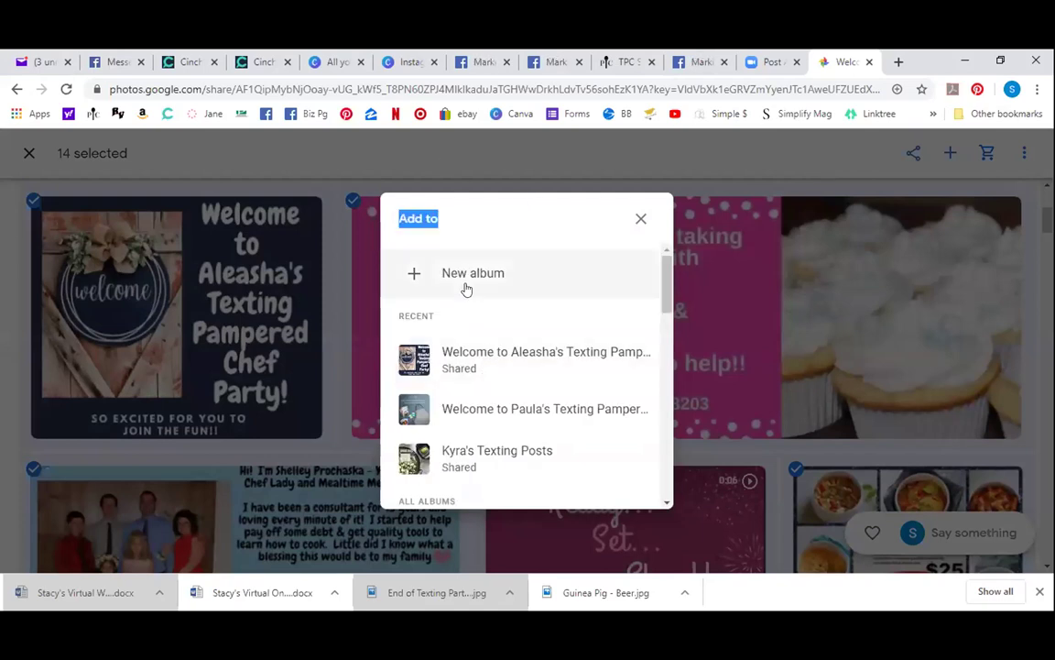
pyautogui.click(414, 274)
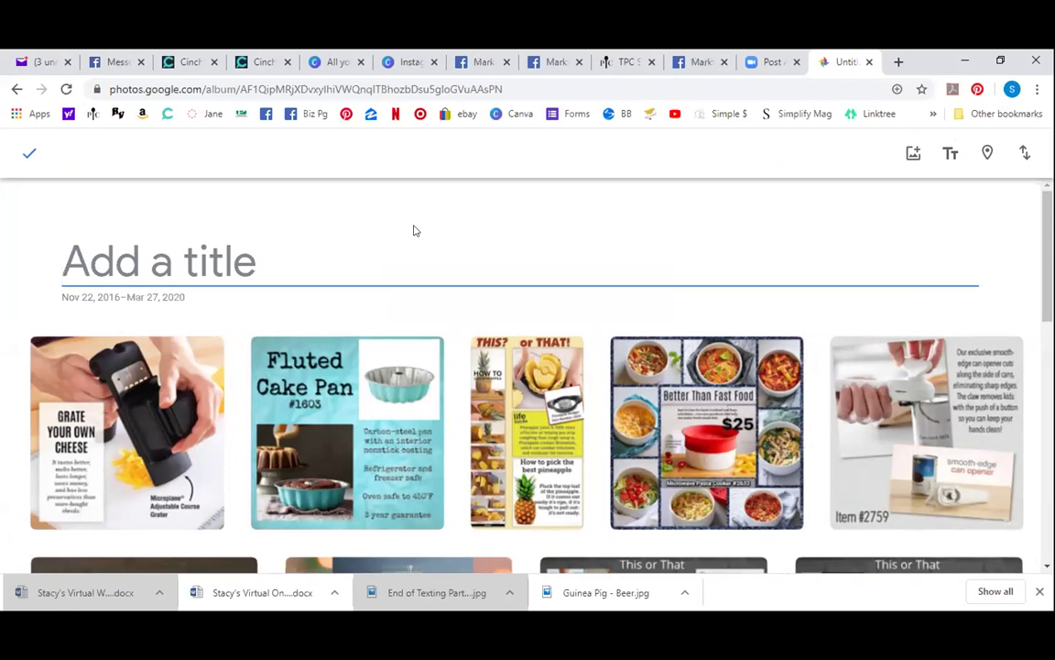
pyautogui.write('Becky')
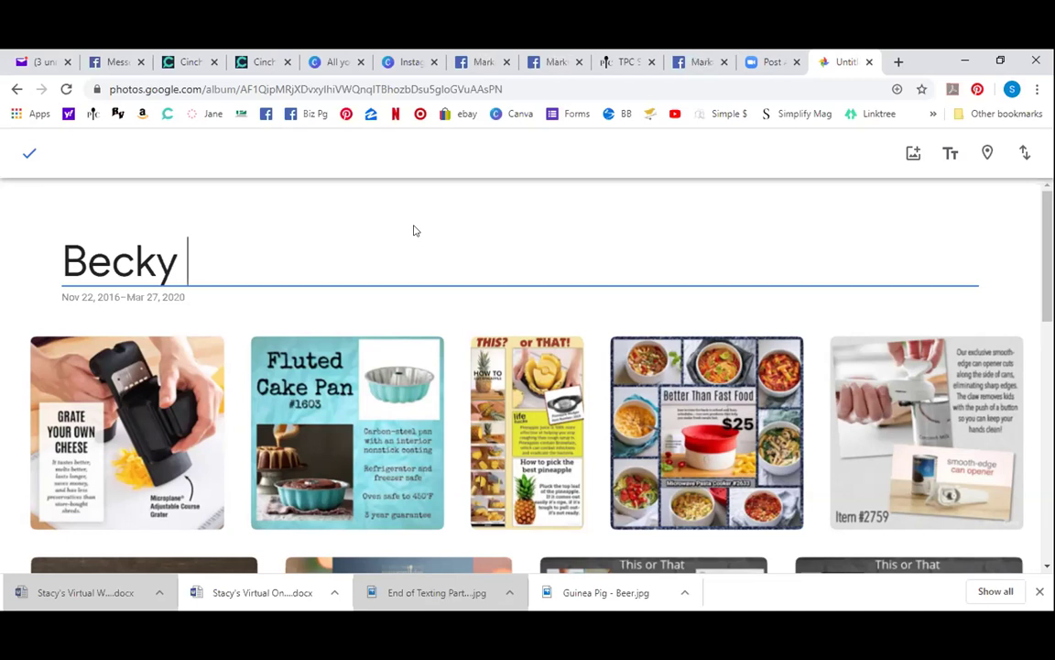
pyautogui.click(29, 154)
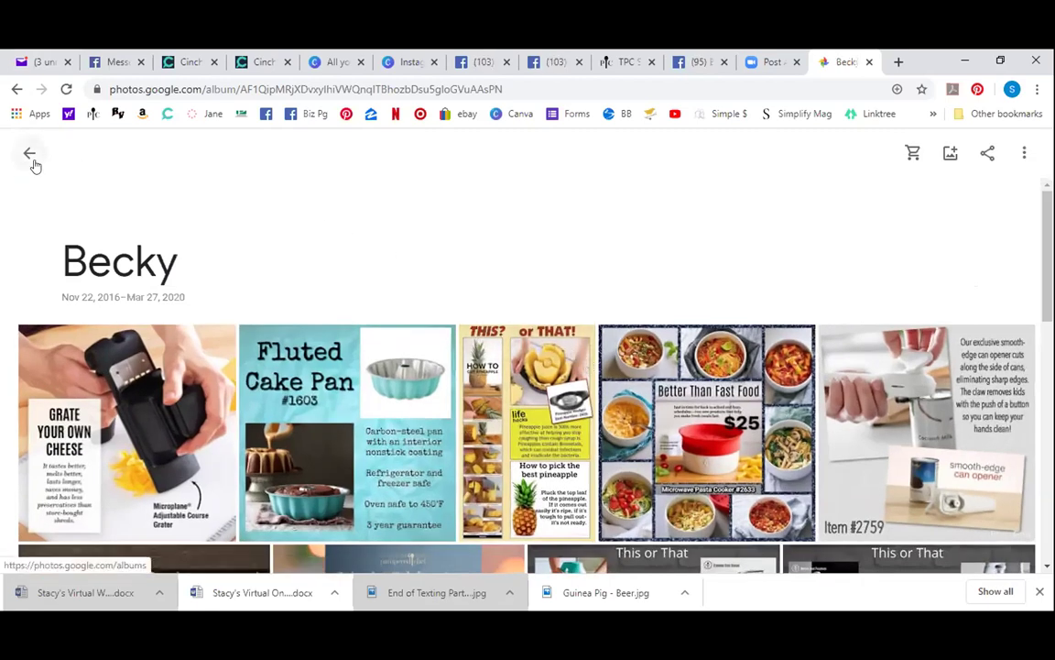
pyautogui.click(32, 158)
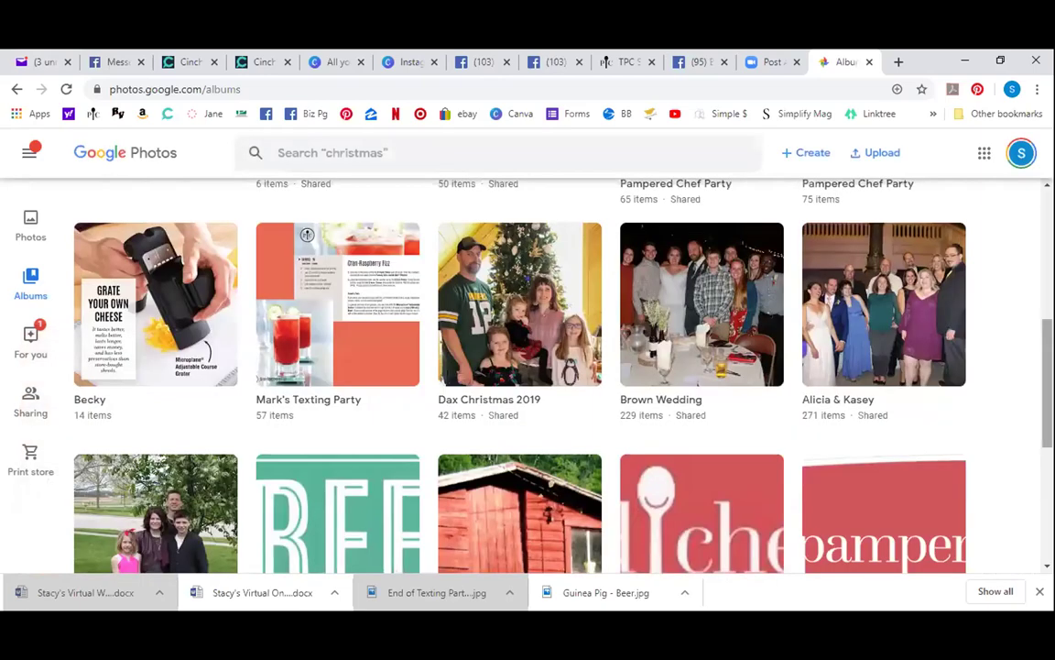
# - View the shared Texting Posts album's available actions, look into the Master Texting Party Posts album and return to the album overview
pyautogui.scroll(5, 527, 367)
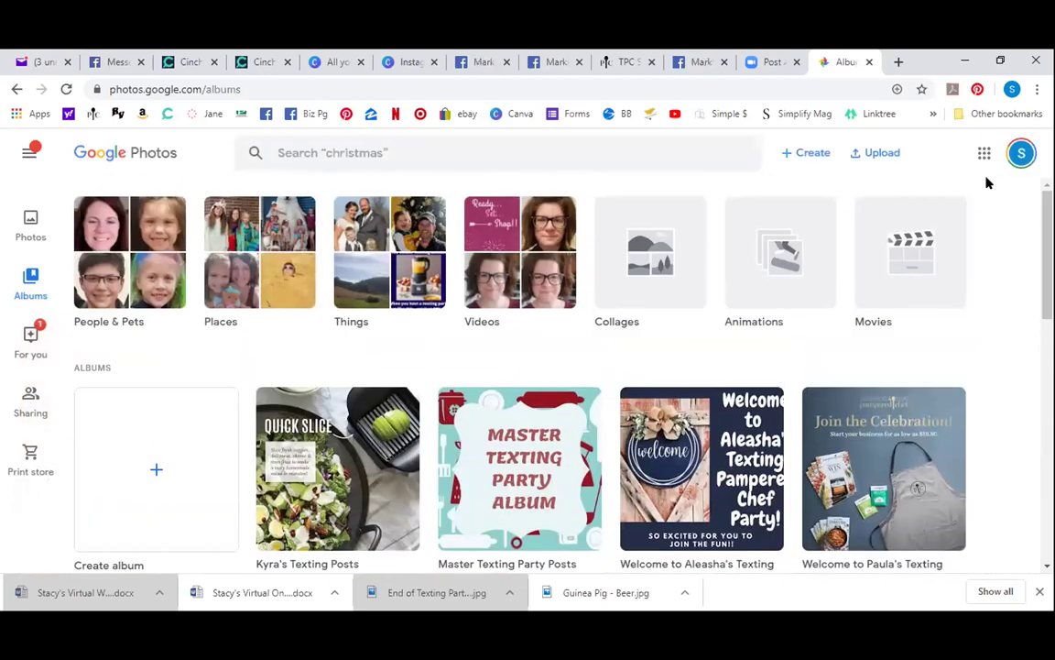
pyautogui.click(308, 451)
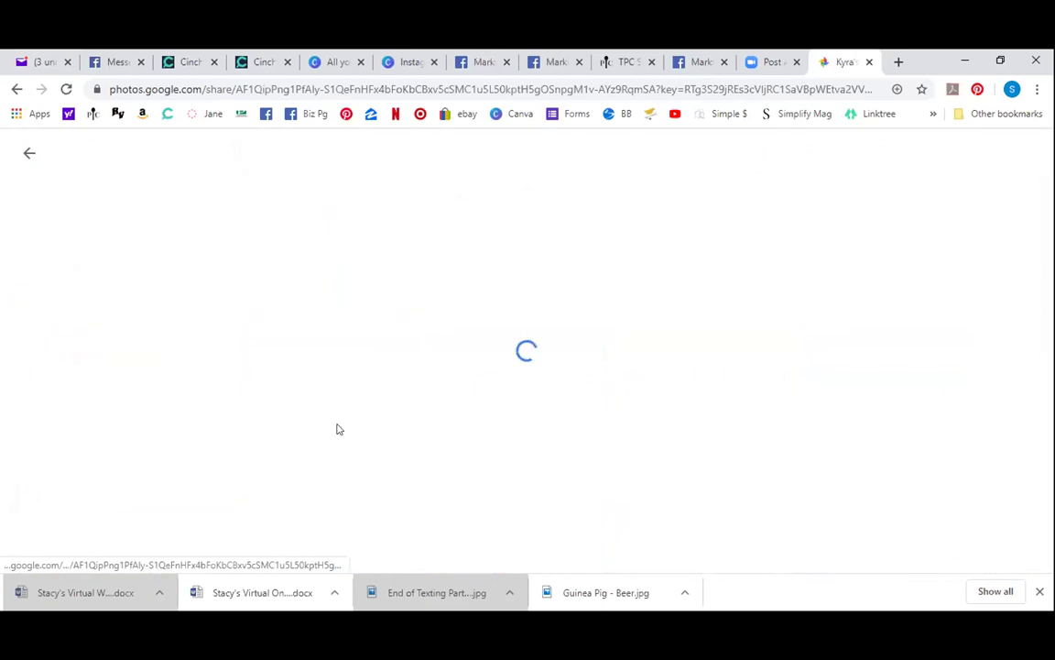
pyautogui.click(921, 165)
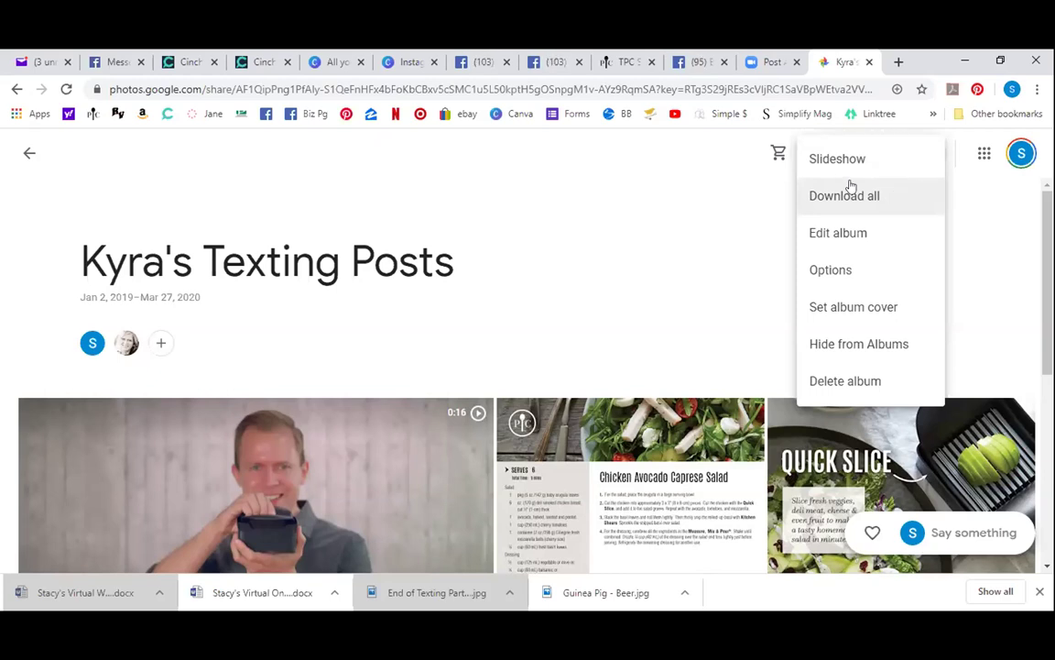
pyautogui.click(529, 156)
pyautogui.click(29, 152)
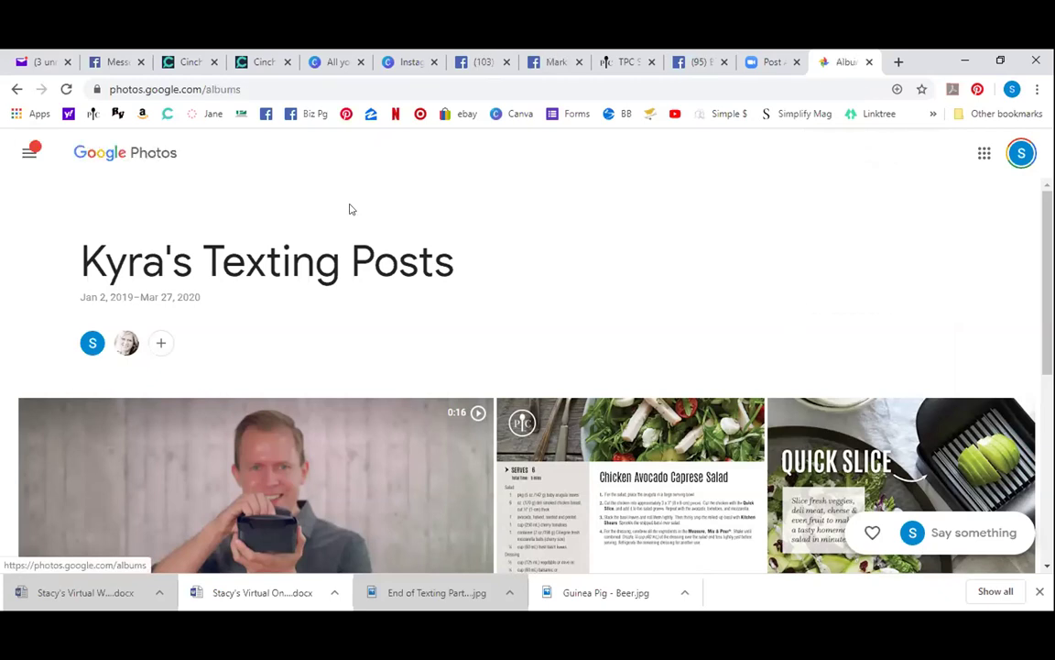
pyautogui.click(574, 293)
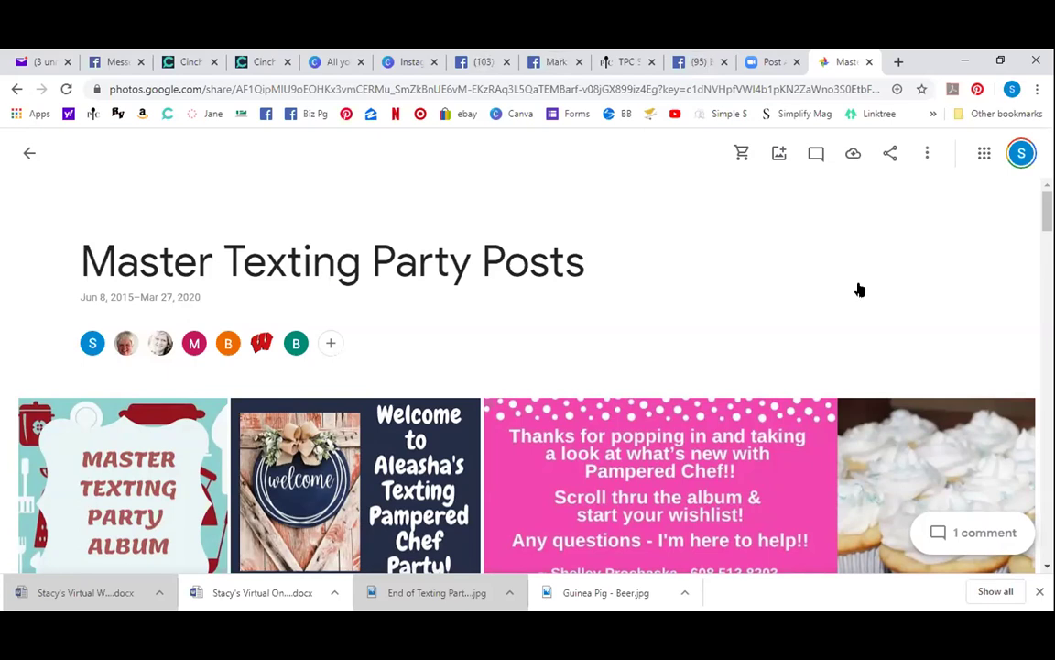
pyautogui.click(30, 152)
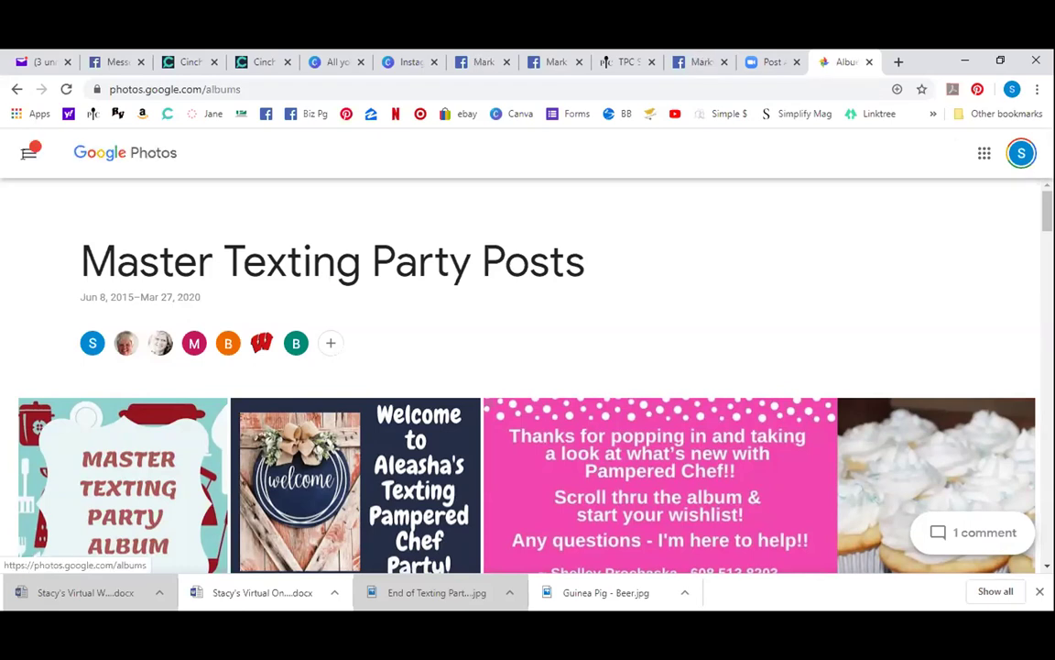
# - Look through the For you suggestions, the list of shared albums and the main photo library
pyautogui.click(32, 339)
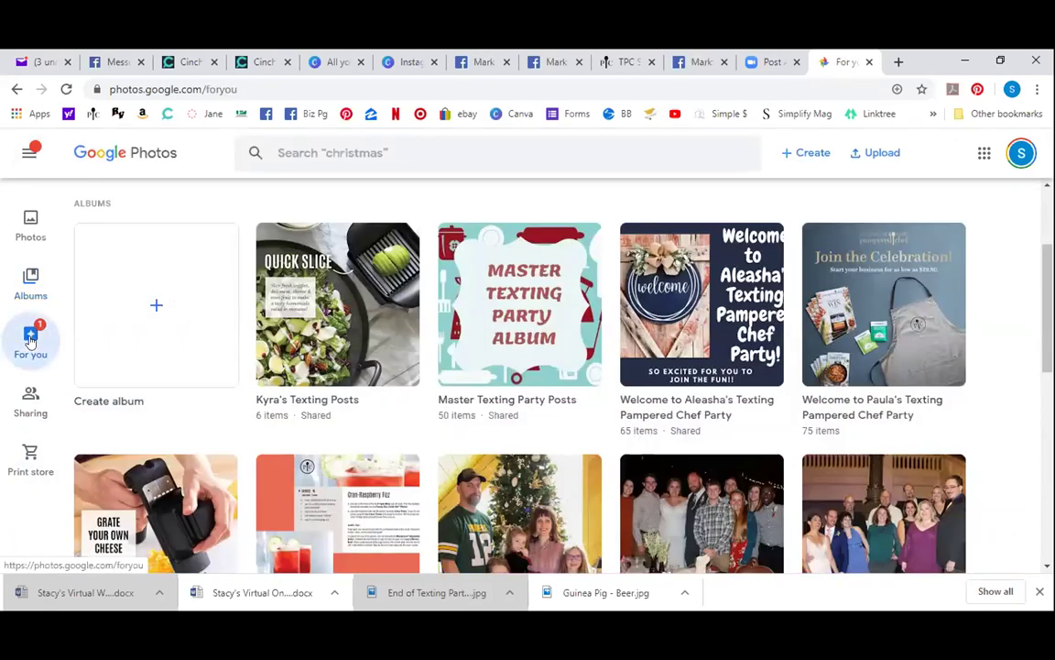
pyautogui.click(30, 397)
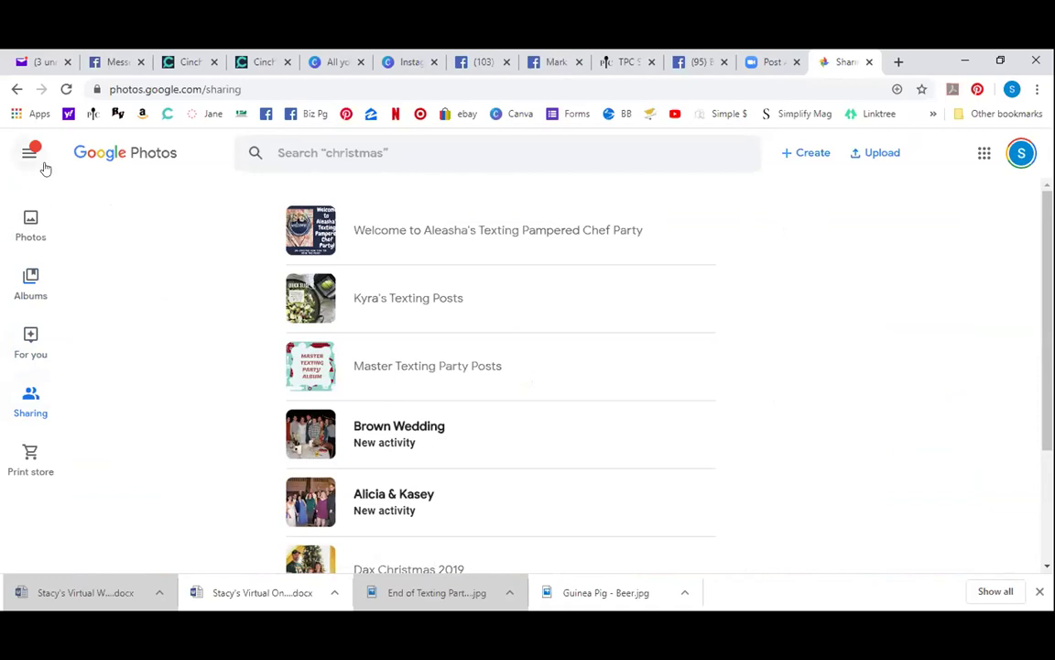
pyautogui.click(95, 156)
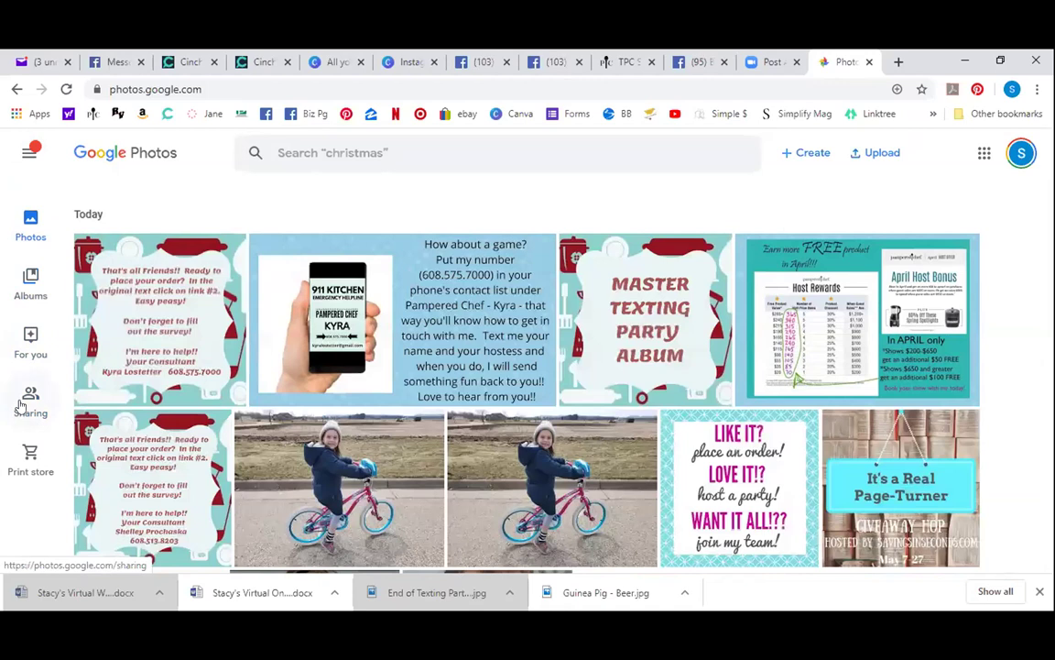
pyautogui.click(24, 398)
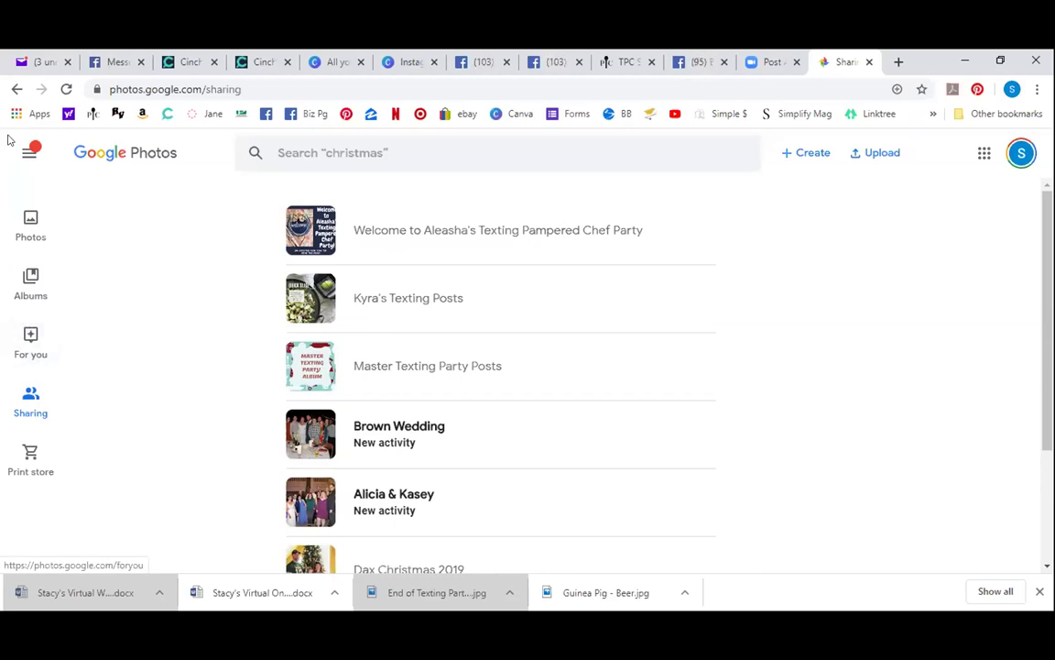
pyautogui.click(30, 220)
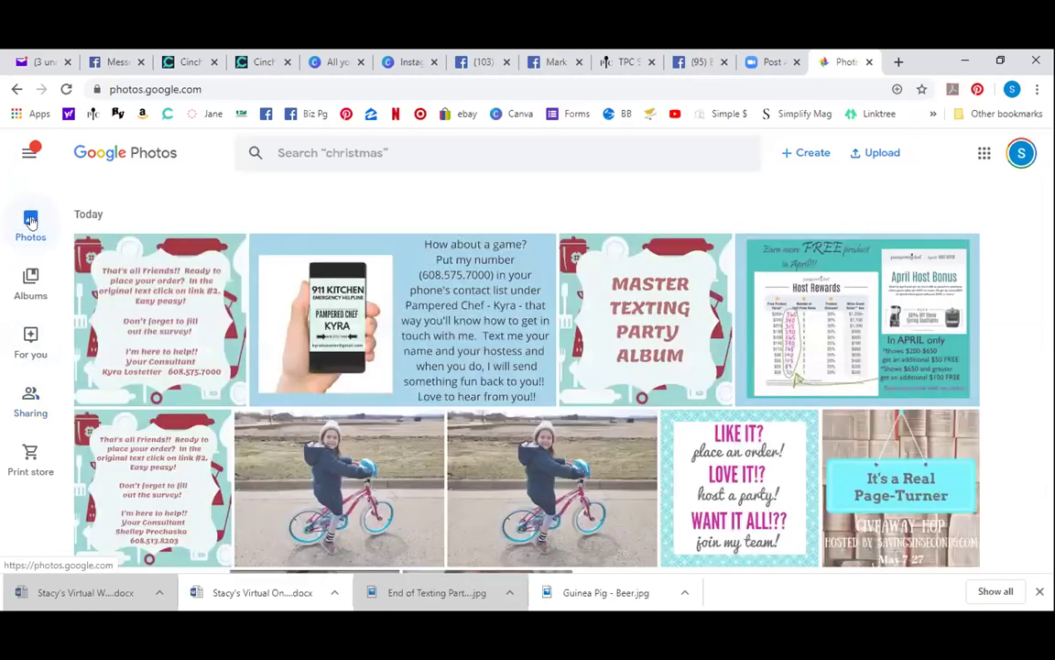